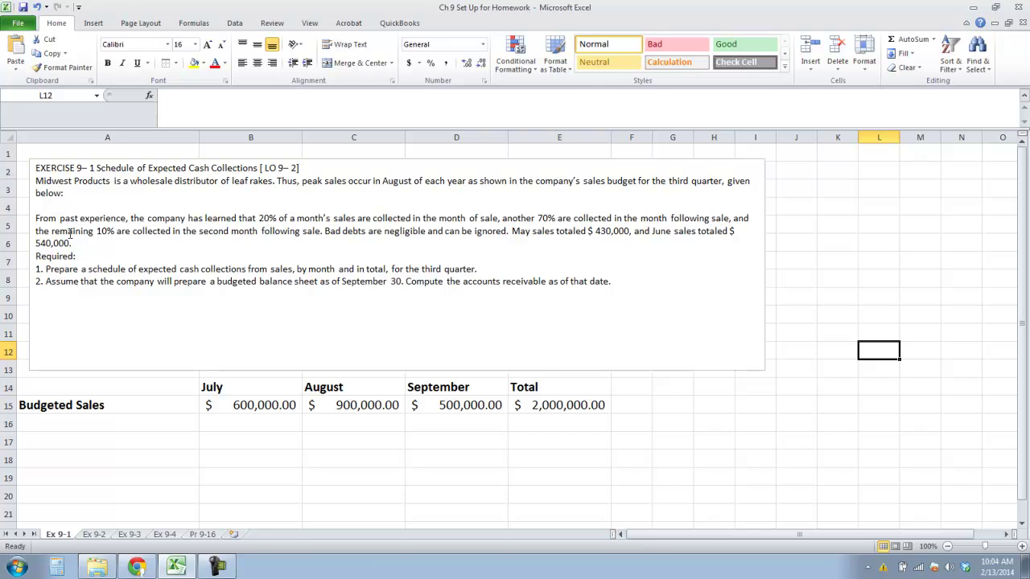
left_click(351, 232)
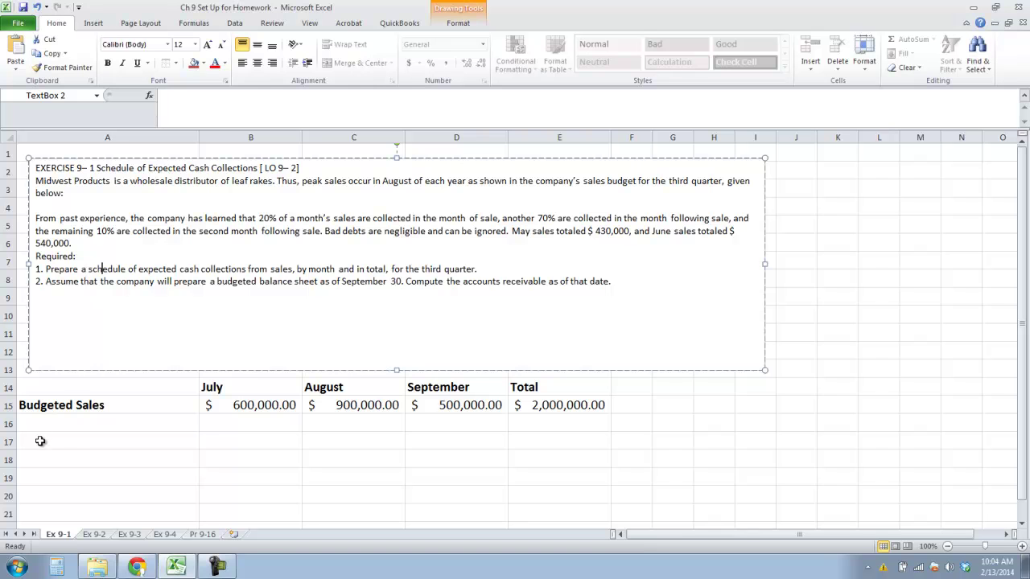
left_click(71, 442)
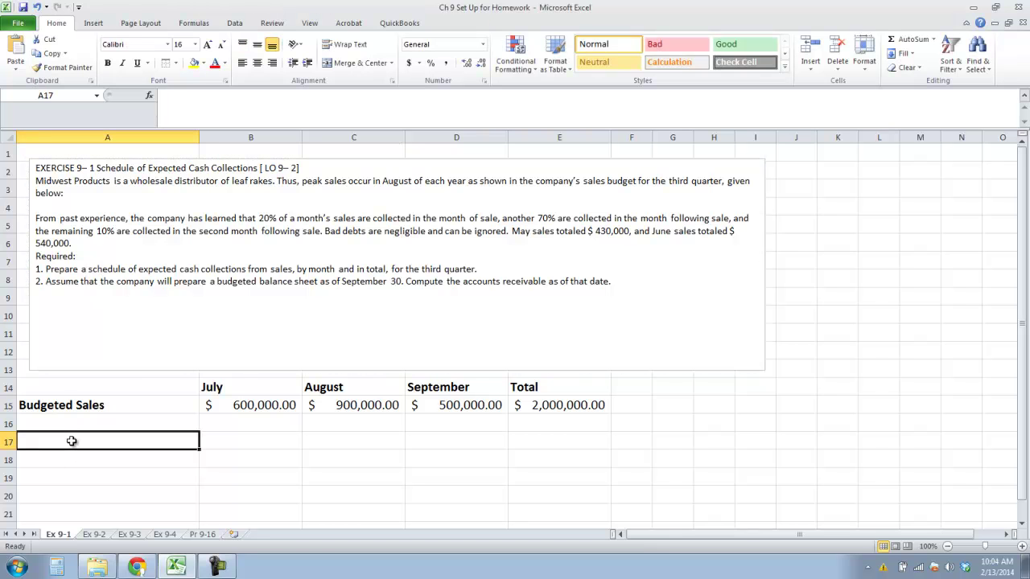
left_click_drag(108, 384, 617, 415)
- Label cell A18 "Cash Collected in Month of Sale" and enter 20% in B18
left_click(69, 464)
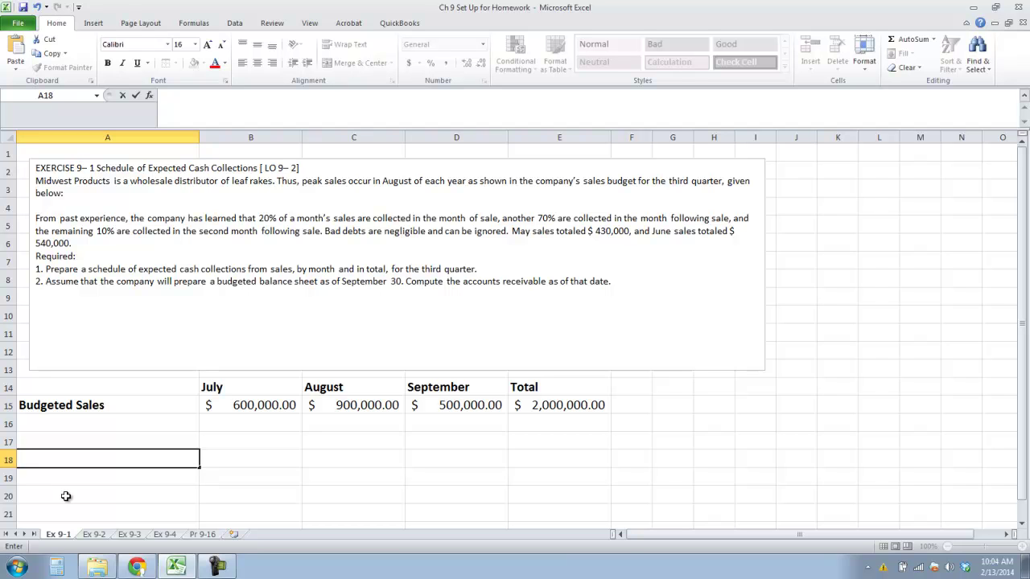
key("BackSpace")
type("Sal")
key("BackSpace")
key("BackSpace")
key("BackSpace")
type("Cash Colleg")
key("BackSpace")
type("cted in Month of Sale")
key("Tab")
type("2%")
key("ctrl+Return")
type("20")
- Label cell A19 "Cash Collected in Month Following Sale" and enter 70% in B19
left_click(69, 482)
type("Cash Collect")
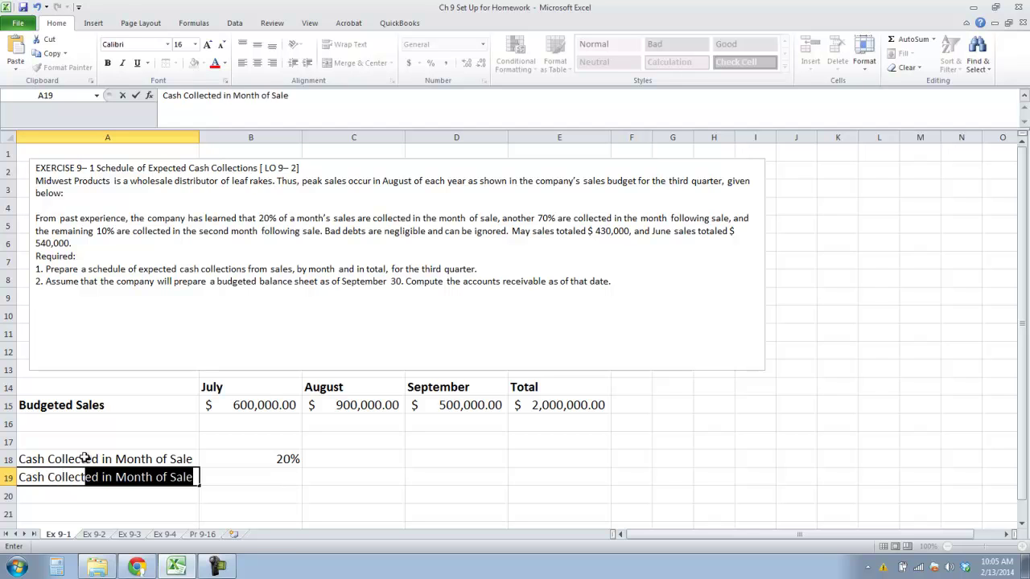
type(" in")
key("BackSpace")
key("BackSpace")
key("BackSpace")
key("BackSpace")
type("ed j")
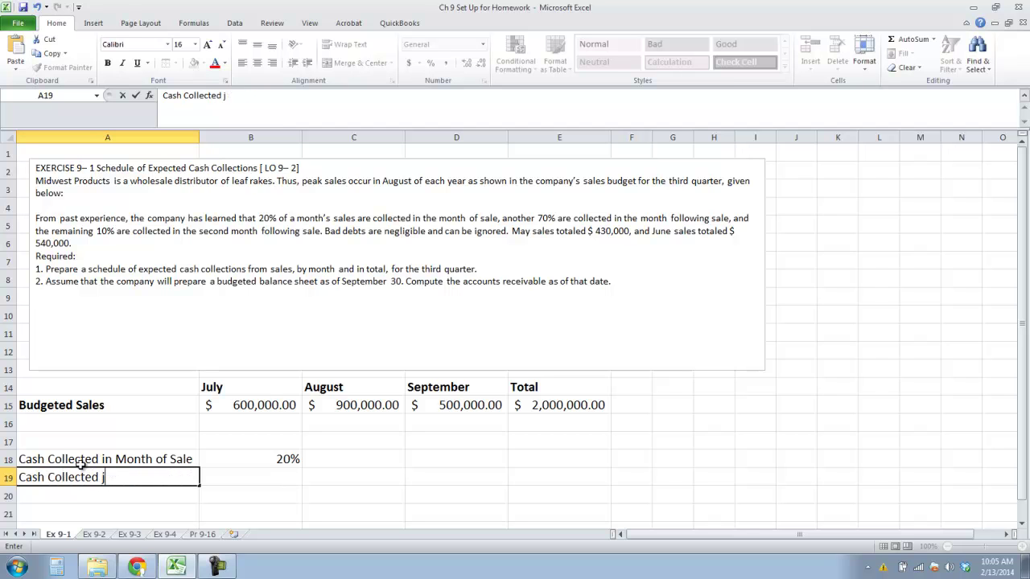
key("BackSpace")
type("in Month Foll")
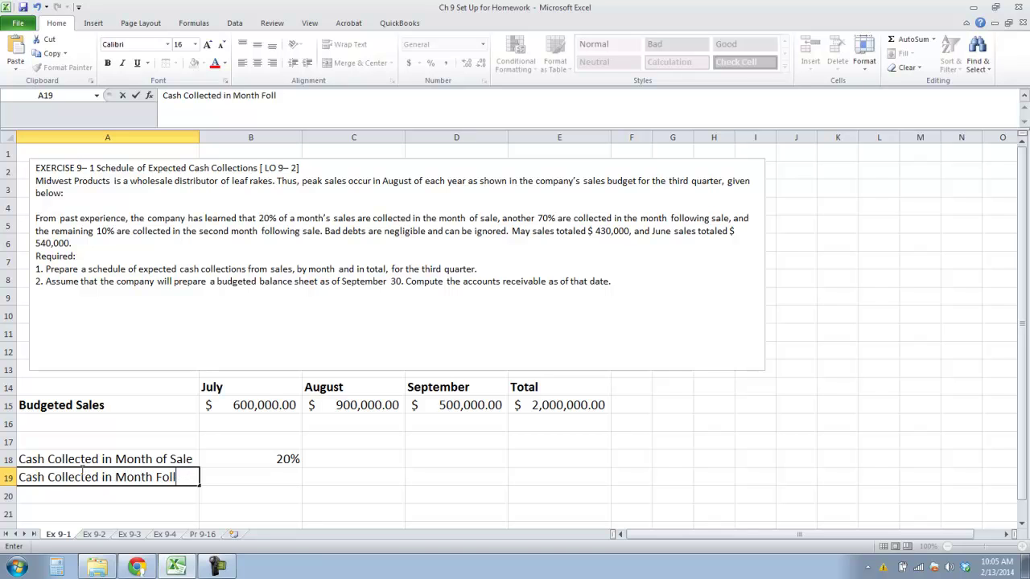
type("owing Sale")
key("Tab")
type("70")
key("Return")
- Label cell A20 "Cash Collected in 2nd month following sale" and enter 10% in B20
key("Left")
type("cAS")
key("BackSpace")
key("BackSpace")
type("cAS")
key("BackSpace")
key("BackSpace")
key("BackSpace")
key("BackSpace")
type("C")
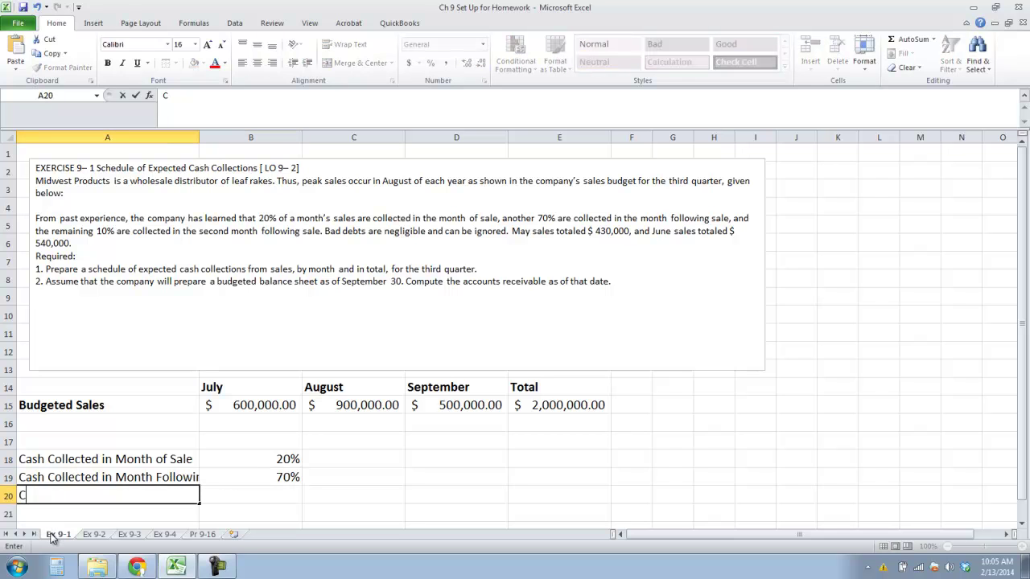
type("ahh Cp;")
key("BackSpace")
type("o")
key("BackSpace")
key("BackSpace")
type("ollected in 2nd mo")
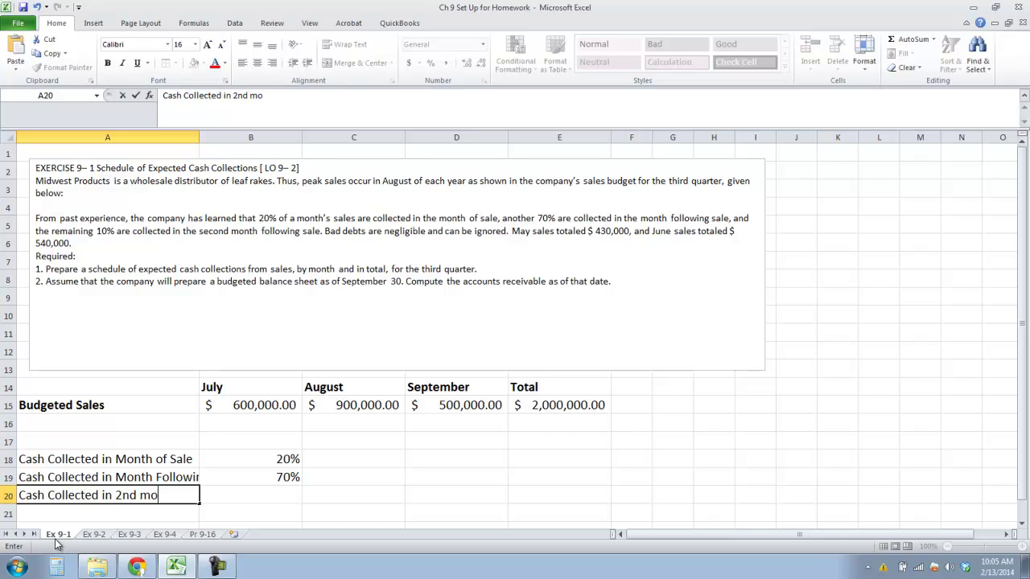
type("nth following ")
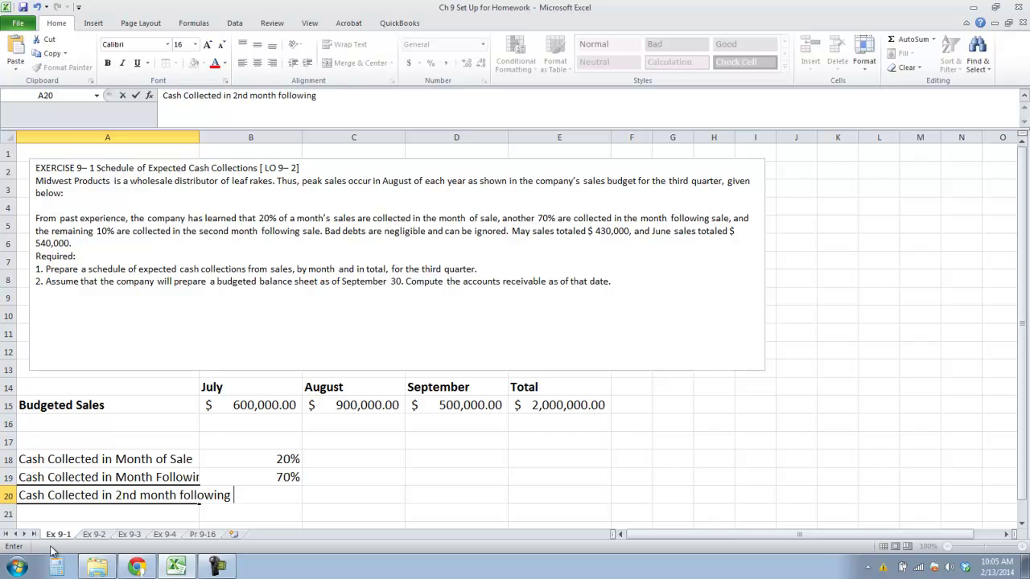
type("sale")
key("Tab")
type("10")
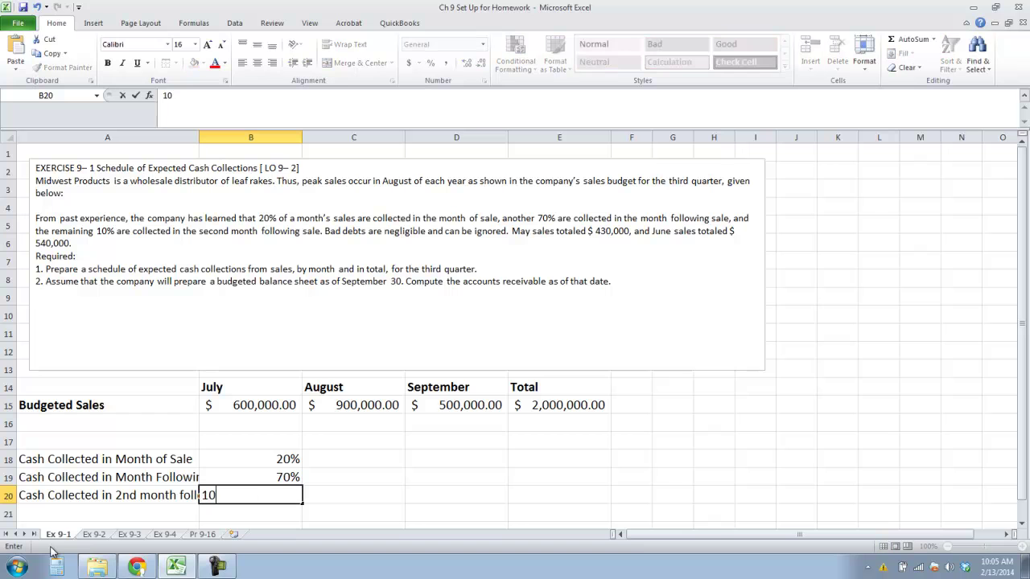
type("%")
key("Tab")
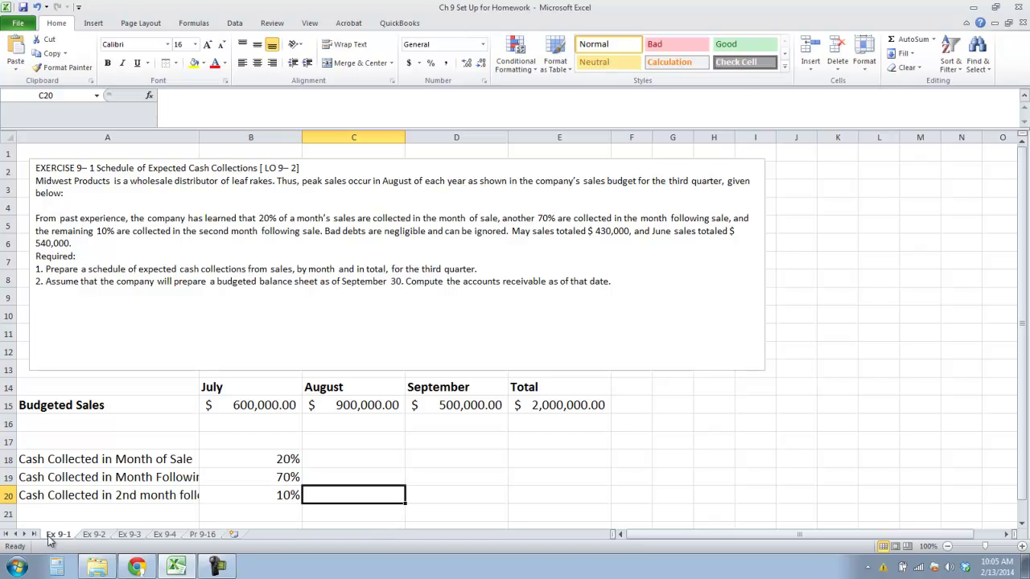
- Widen column A so that the full cash collection labels fit
left_click_drag(199, 137, 266, 137)
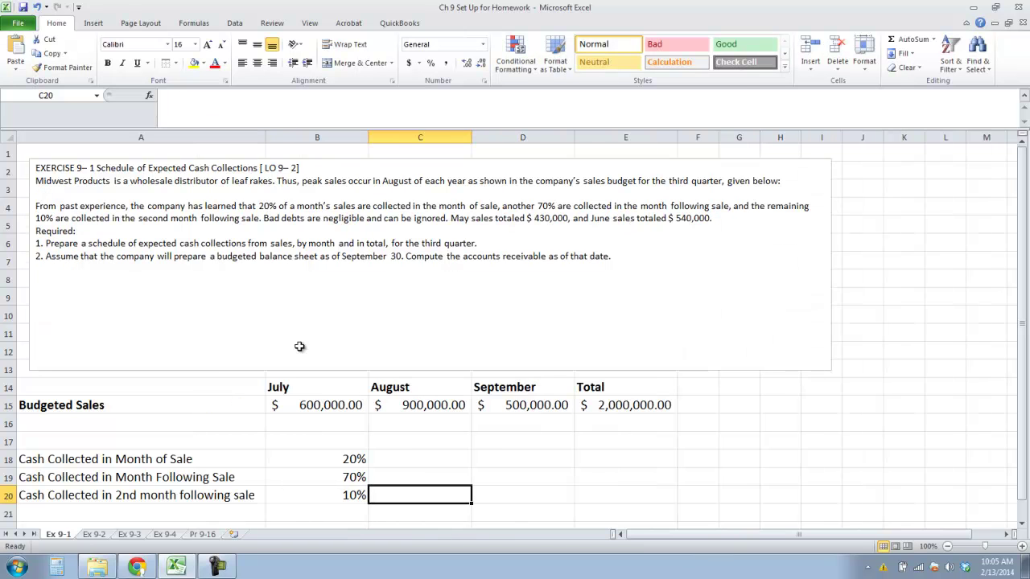
scroll(209, 451, "down", 2)
scroll(189, 430, "up", 2)
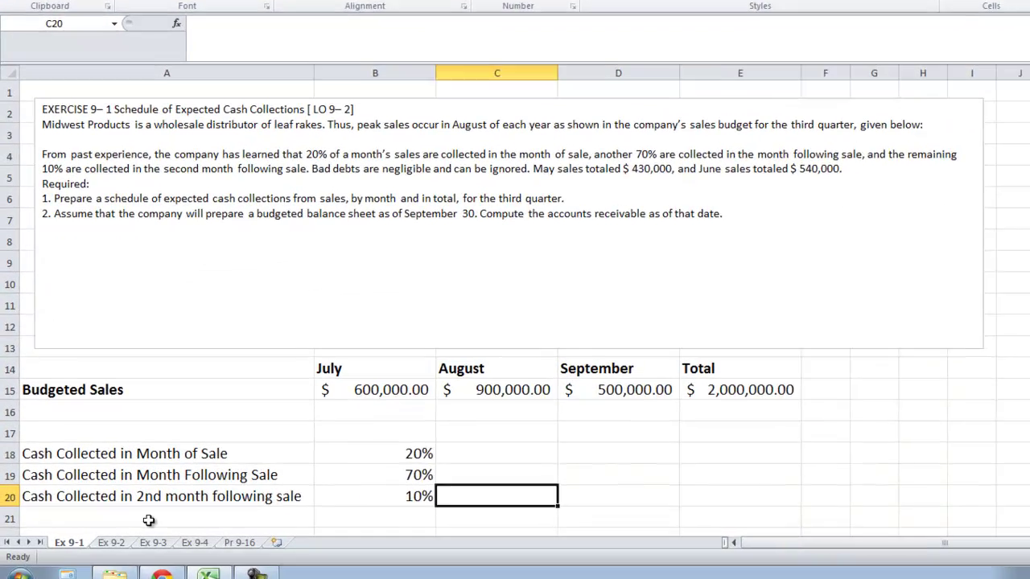
- Add "May Sales" with 430000 in row 21 and "June Sales" with 540000 in row 22
left_click(148, 518)
type("May Sales")
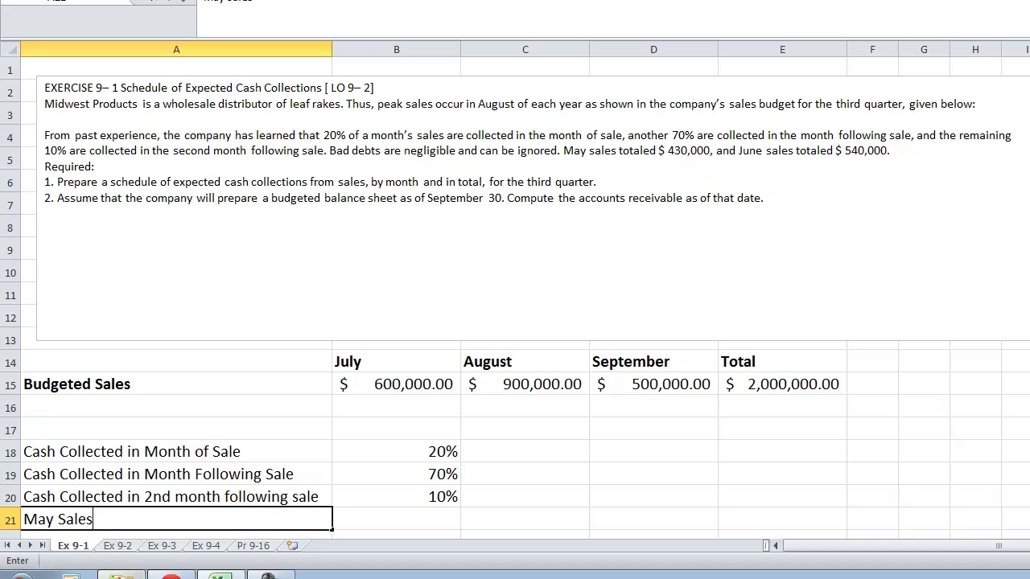
key("Tab")
type("430000")
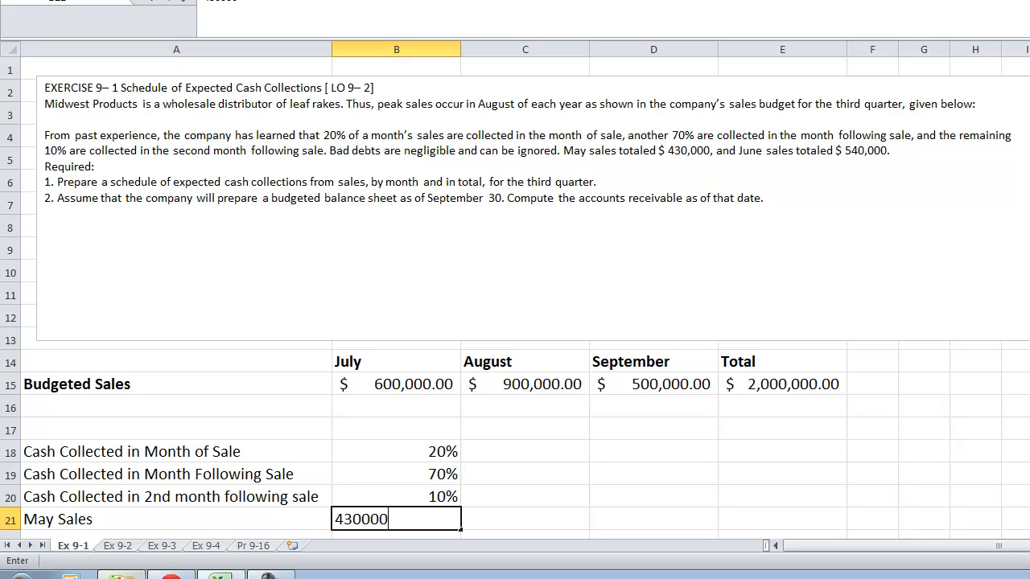
key("Return")
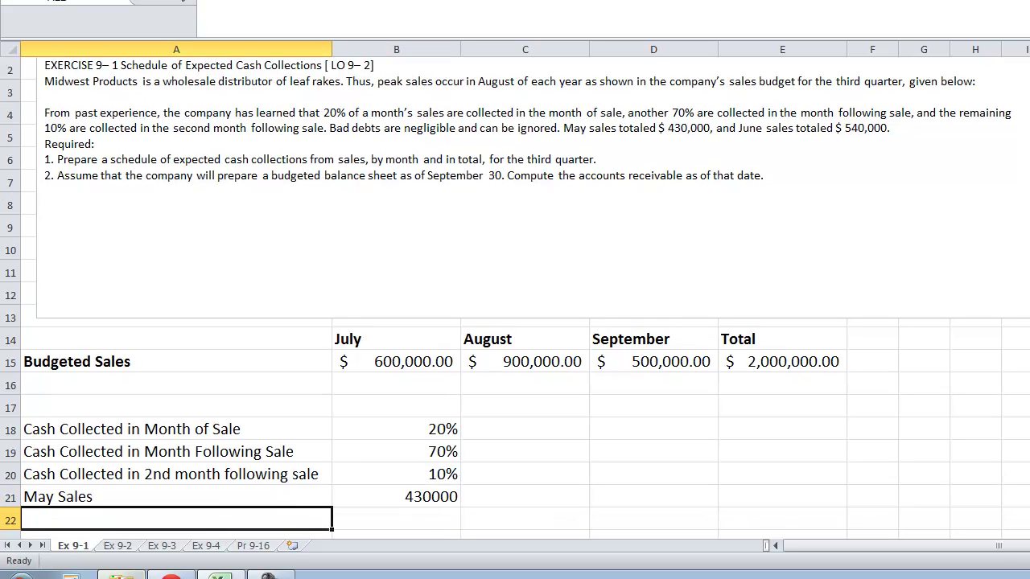
type("June Sales")
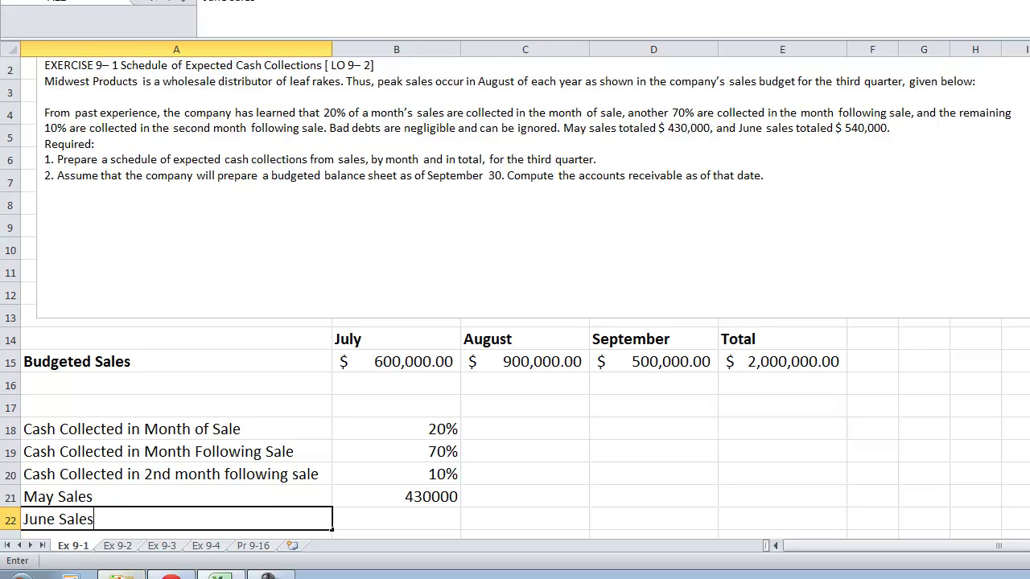
key("Tab")
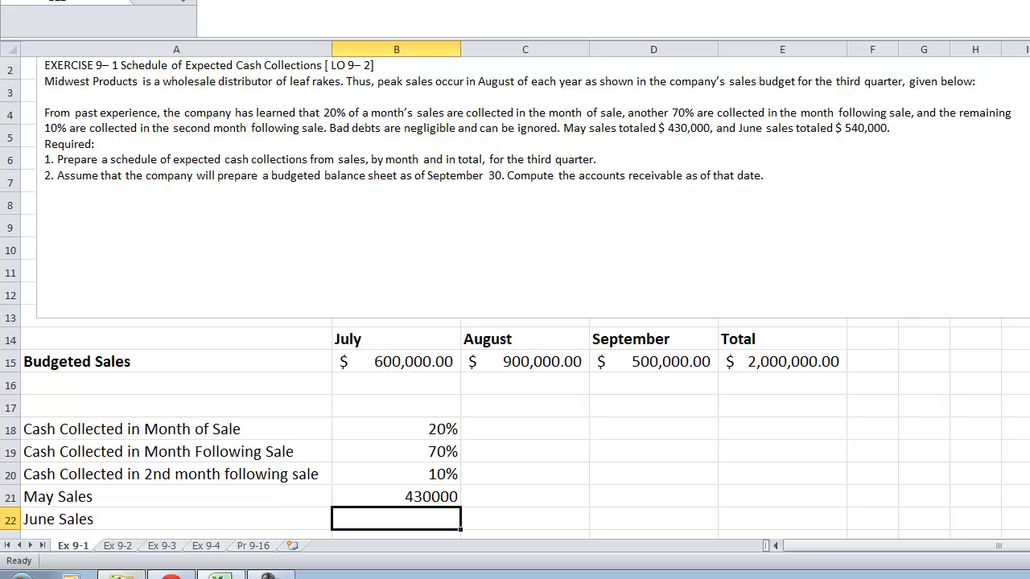
type("540000")
key("Tab")
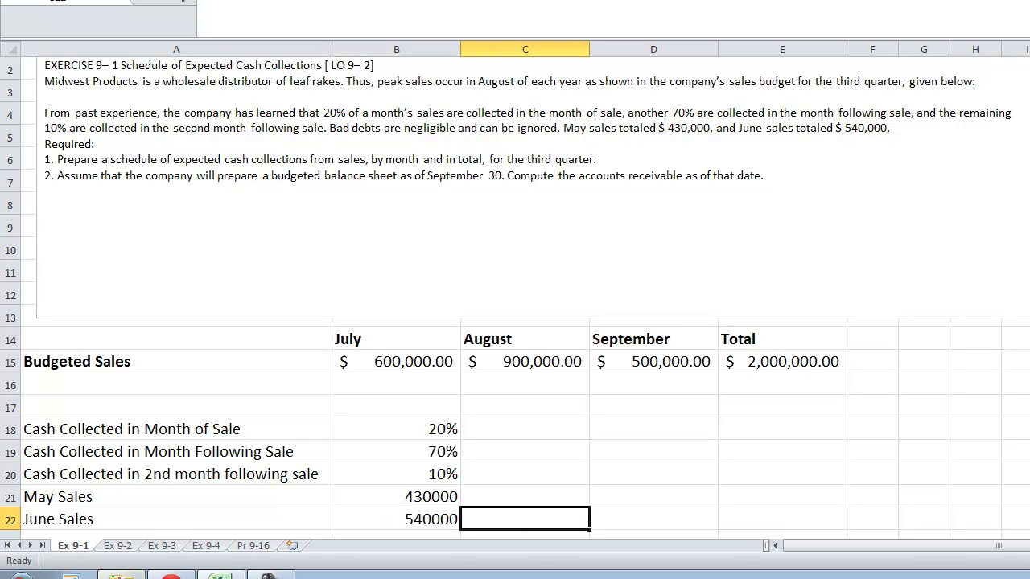
- Format the May and June sales amounts in B21:B22 with the Currency style
left_click_drag(356, 496, 354, 511)
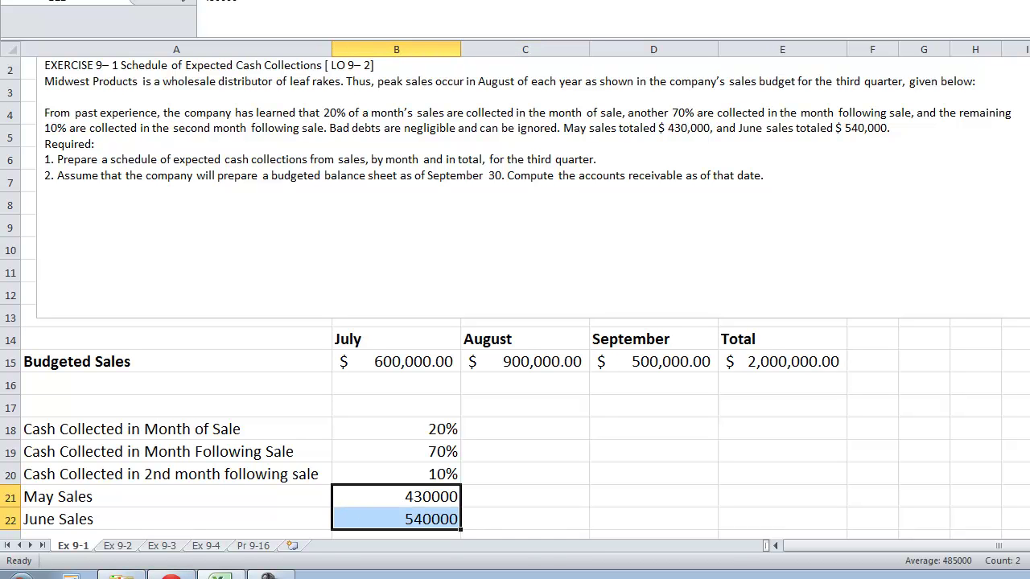
left_click(511, 0)
scroll(511, 331, "down", 2)
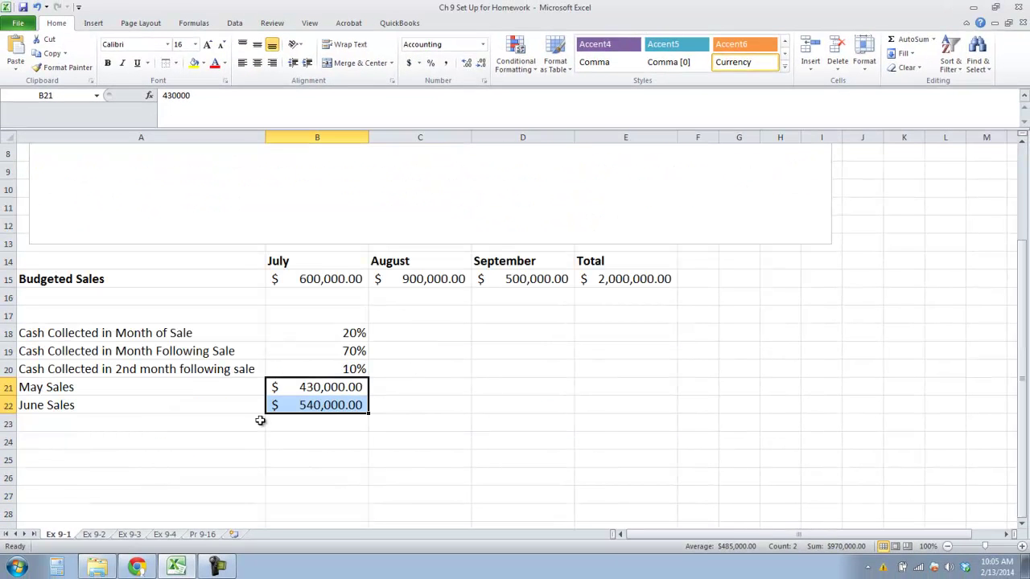
- Copy the July, August, September and Total headings from B14:E14 to row 26, starting at B26
left_click(195, 436)
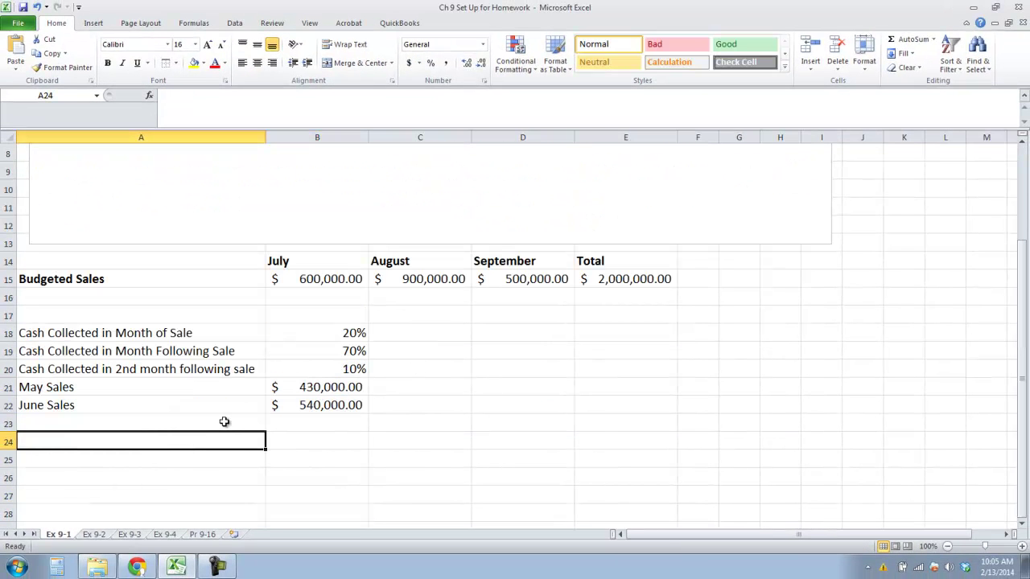
left_click(202, 477)
left_click_drag(283, 269, 596, 263)
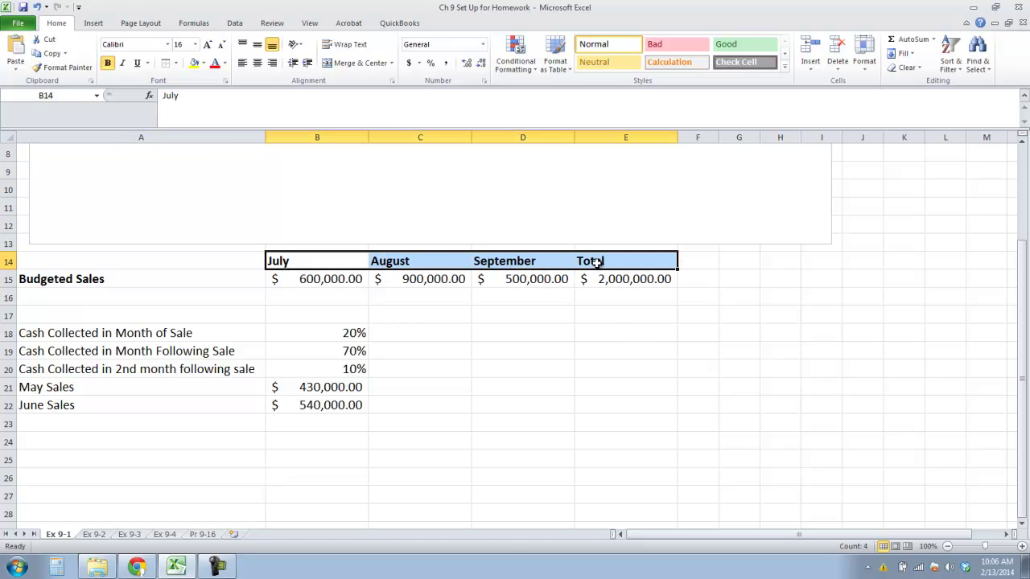
right_click(596, 263)
left_click(613, 284)
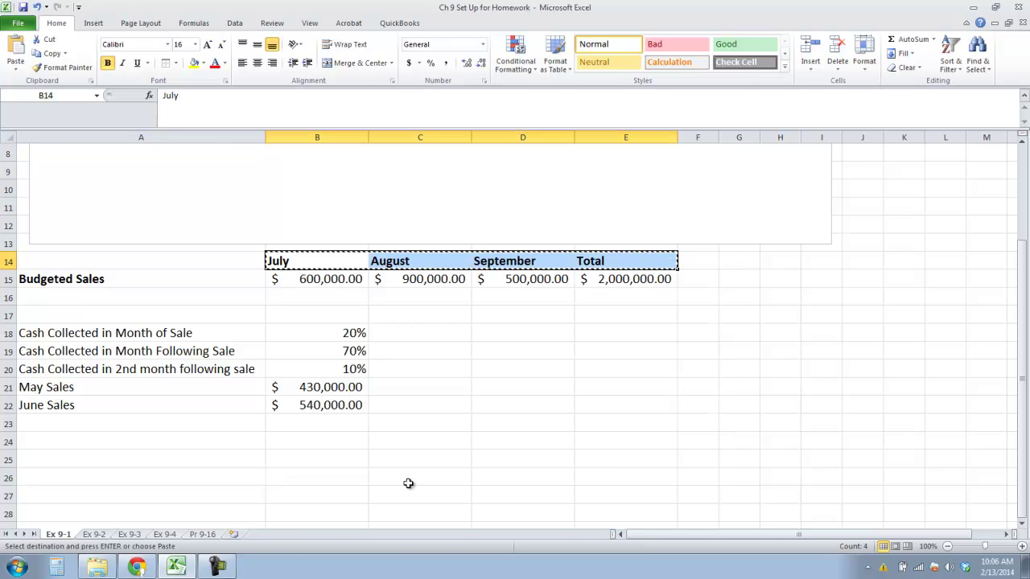
left_click(290, 457)
right_click(292, 457)
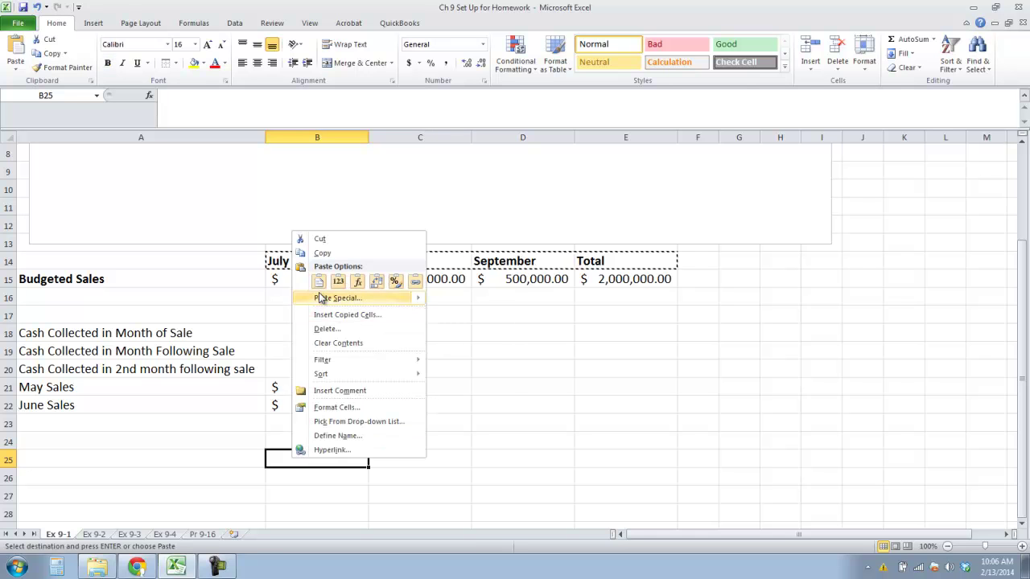
left_click(278, 474)
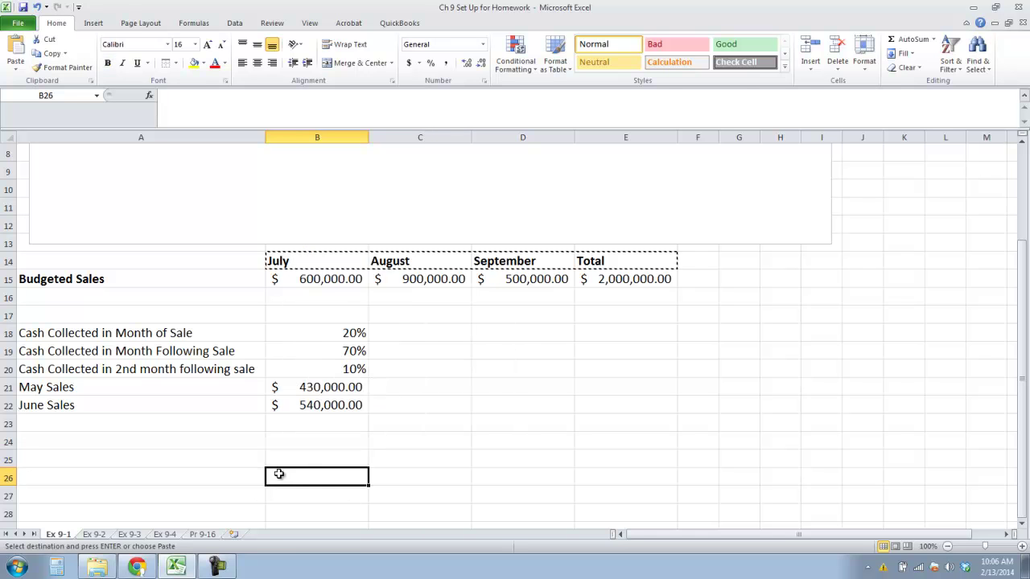
right_click(279, 474)
left_click(287, 299)
- Enter the title "Schedule of Cash Collections" in cell A25 above the copied headings
left_click(125, 465)
type("Schedule C")
key("BackSpace")
type("of Cash Collections")
key("Tab")
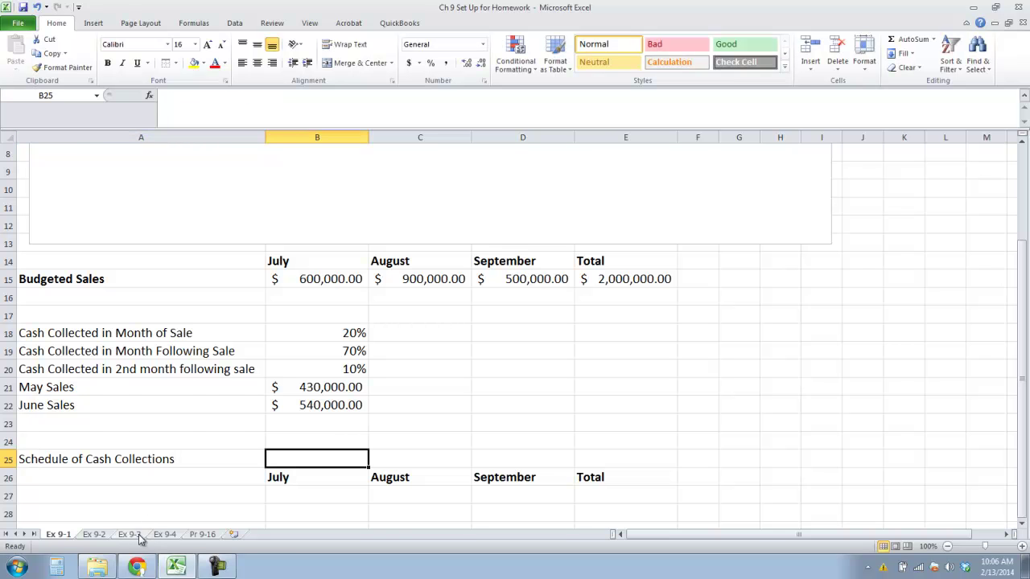
- Make the "Schedule of Cash Collections" title bold and merge and center it across A25:E25
scroll(196, 515, "up", 1)
left_click(197, 513)
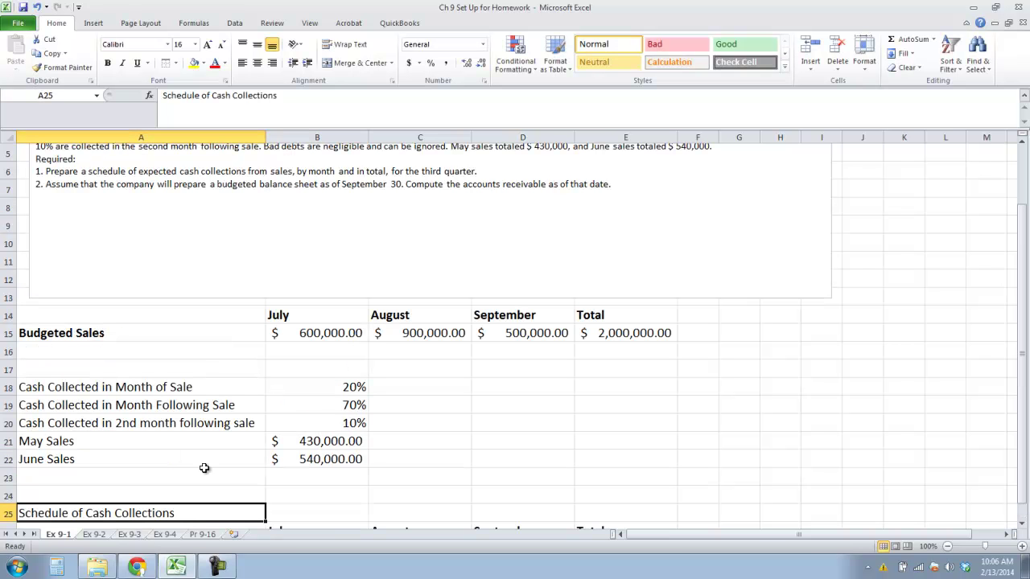
left_click(108, 63)
scroll(241, 346, "down", 2)
left_click_drag(227, 404, 560, 404)
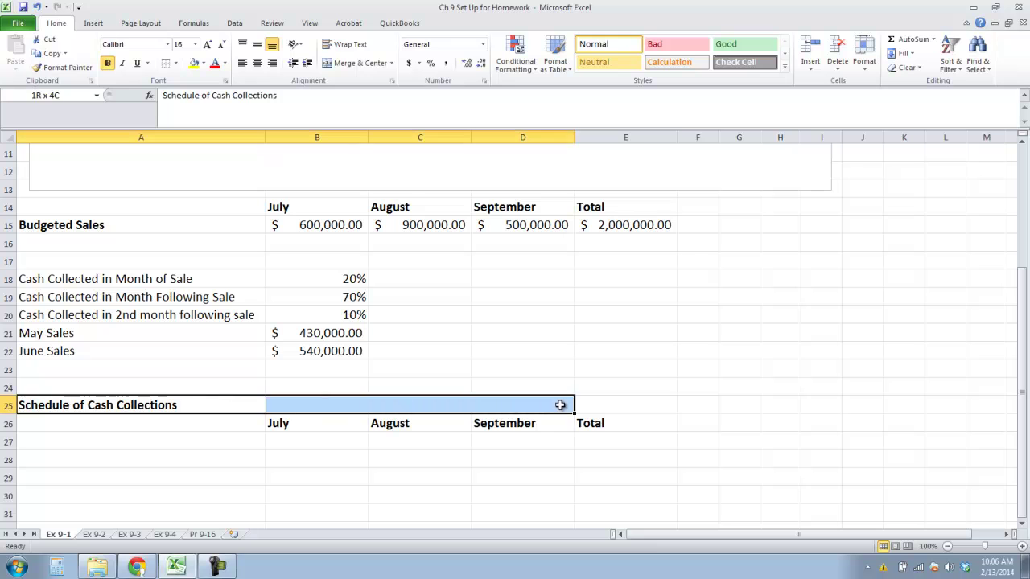
left_click(356, 63)
- Label the first row of the schedule "May Sales" in cell A27
left_click(116, 452)
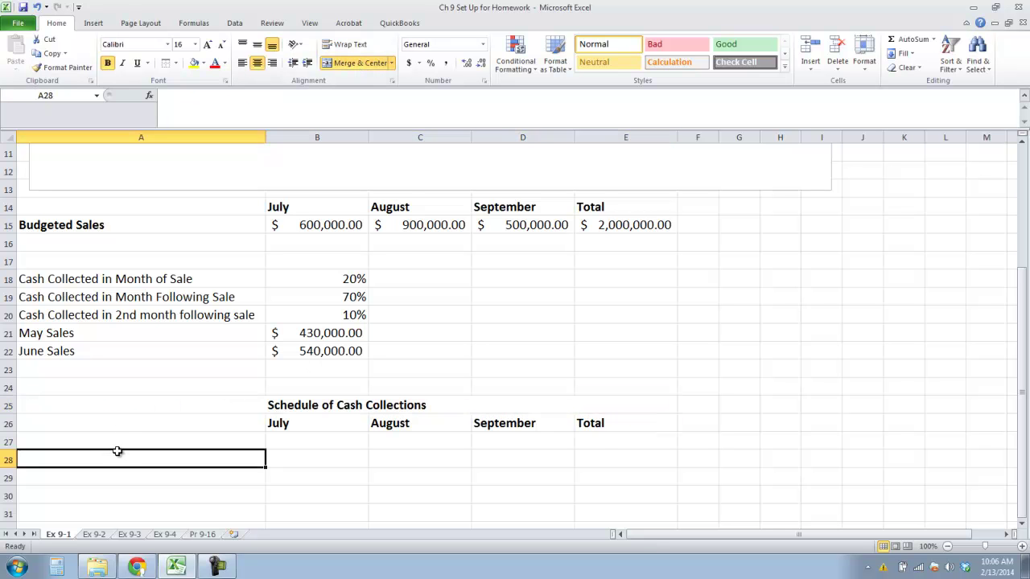
left_click(125, 440)
type("May Sales")
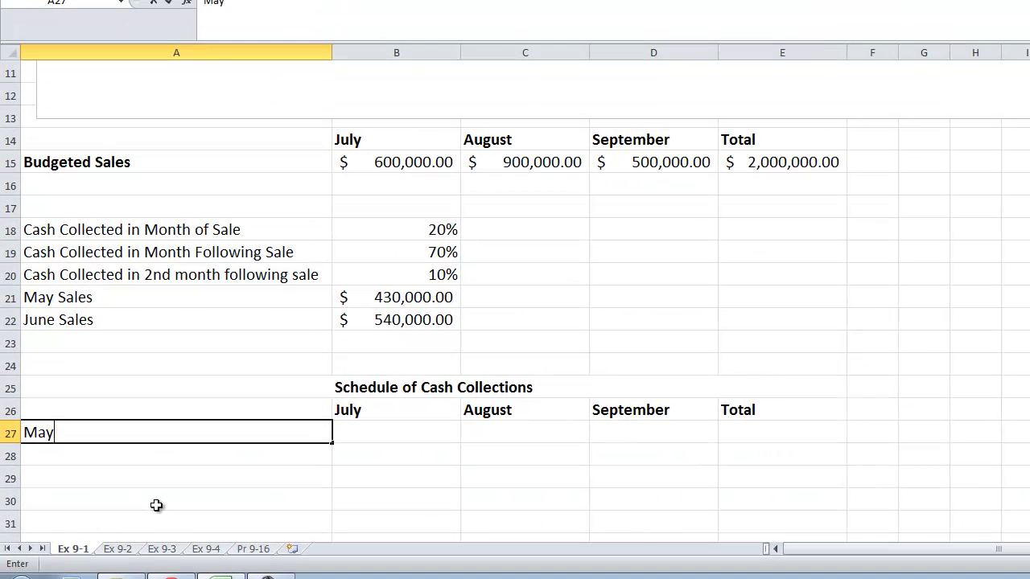
key("Tab")
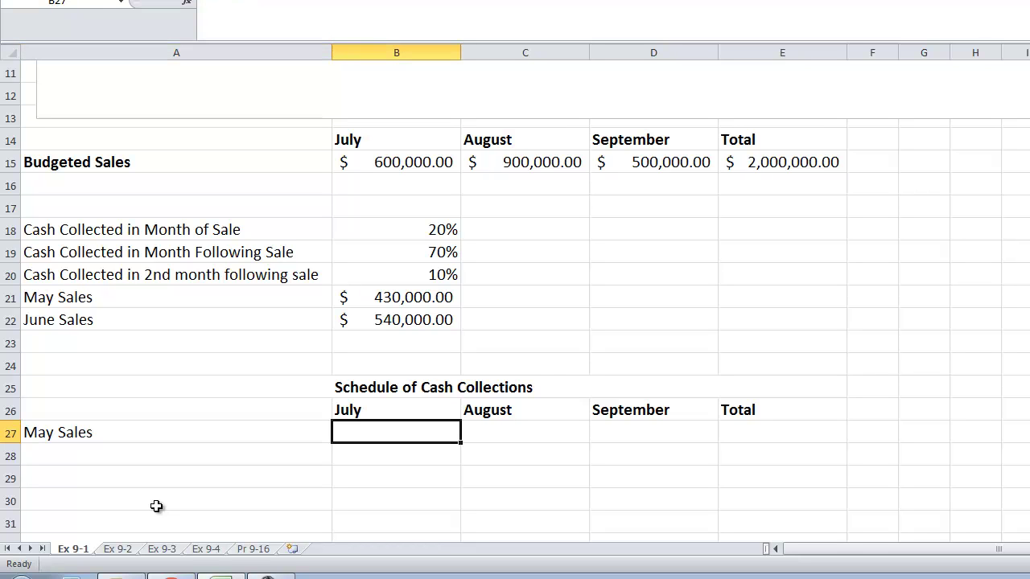
- Calculate the July collections from May sales in B27 with the formula =B21*B20
type("=")
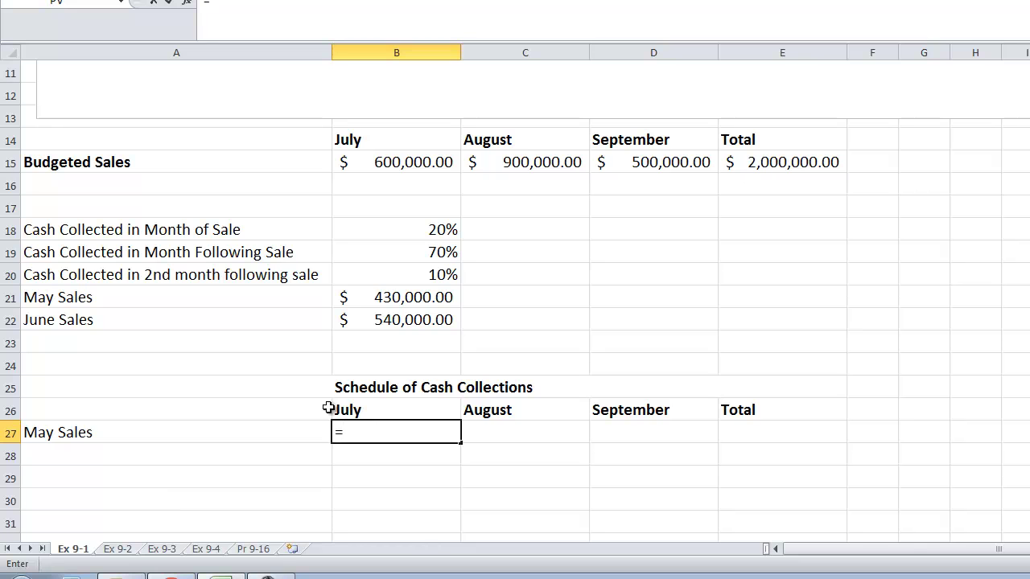
left_click(387, 294)
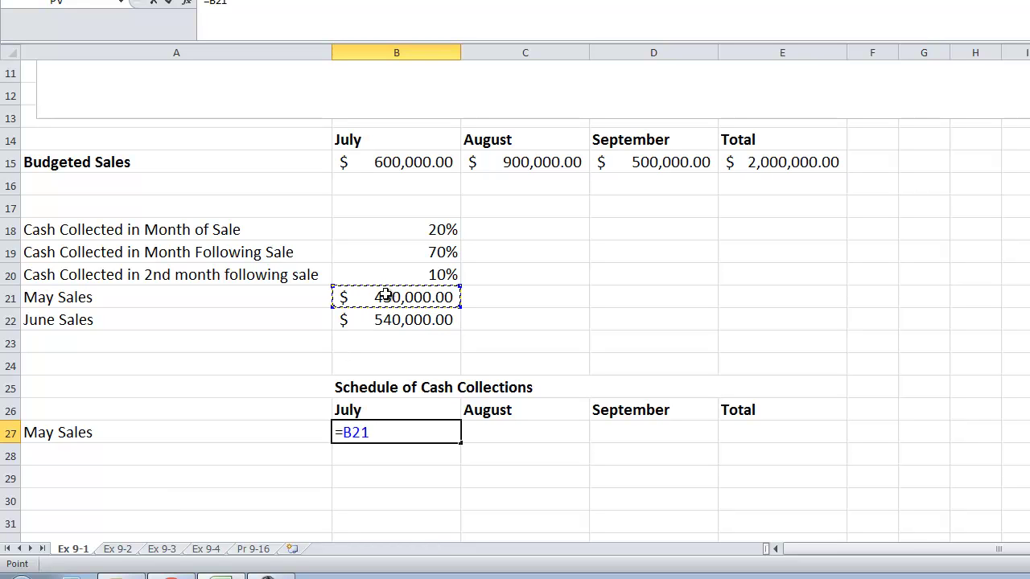
type("*")
left_click(407, 271)
key("Tab")
left_click(283, 461)
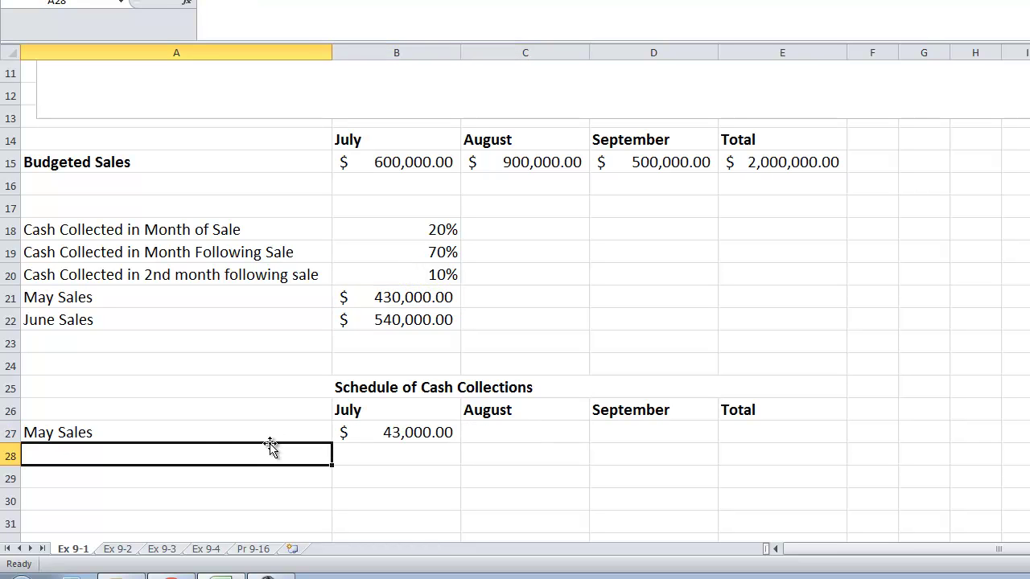
- Add the row label "June Sales" in A28 and calculate its July collections in B28 with =B22*B19
type("June Sales")
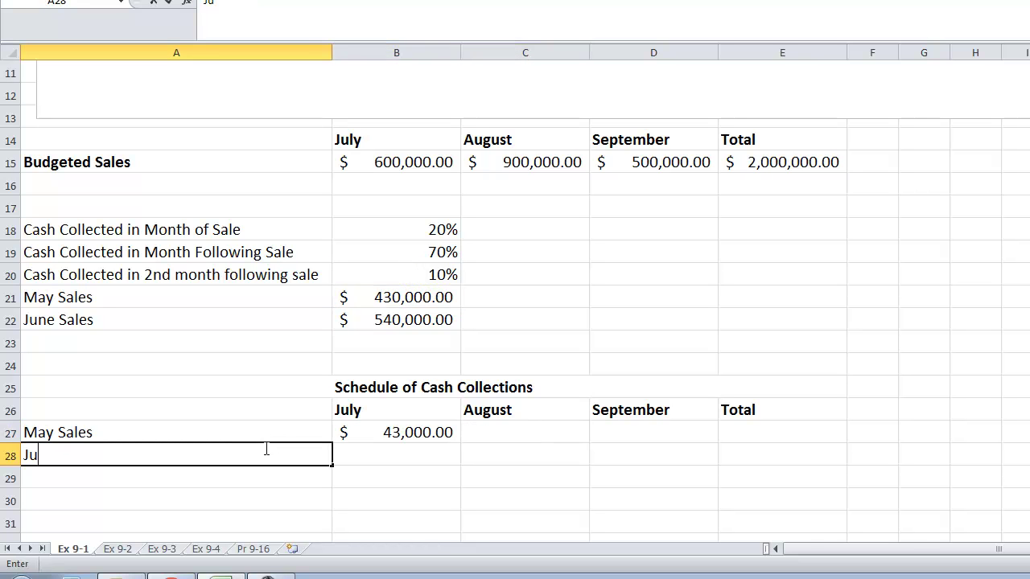
key("Tab")
type("=")
left_click(385, 319)
type("*")
left_click(395, 251)
key("Tab")
- Add the row label "July Sales" in A29 and calculate its July collections in B29 with =B15*B18
left_click(220, 486)
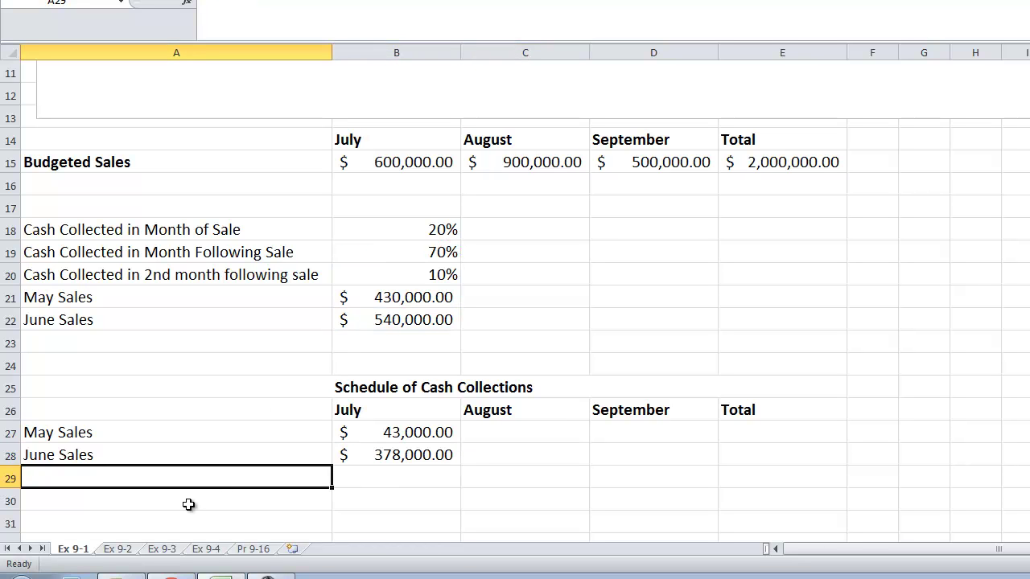
type("Jule")
key("BackSpace")
type("y Sales")
key("Tab")
type("=")
left_click(394, 163)
type("*")
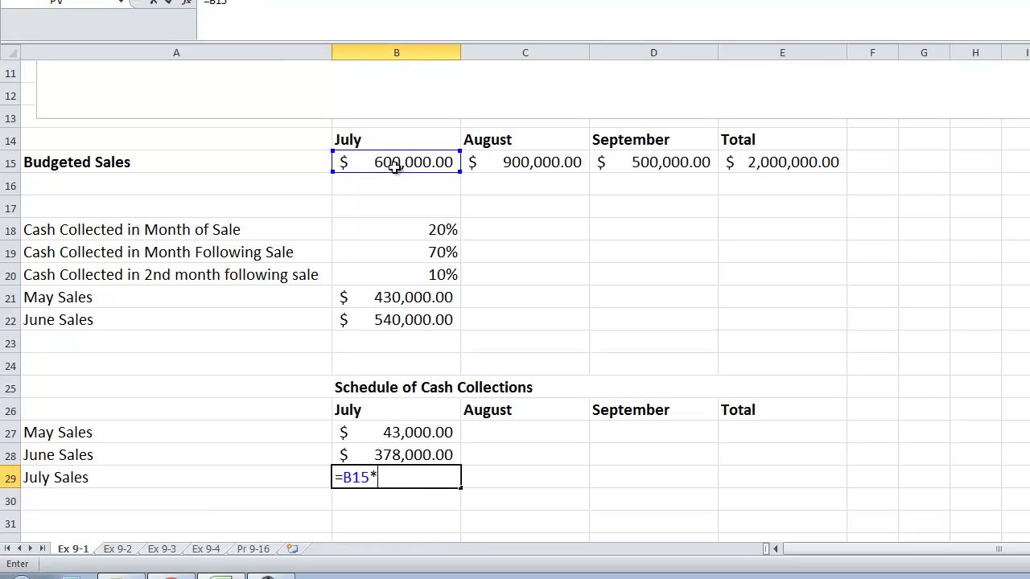
left_click(445, 231)
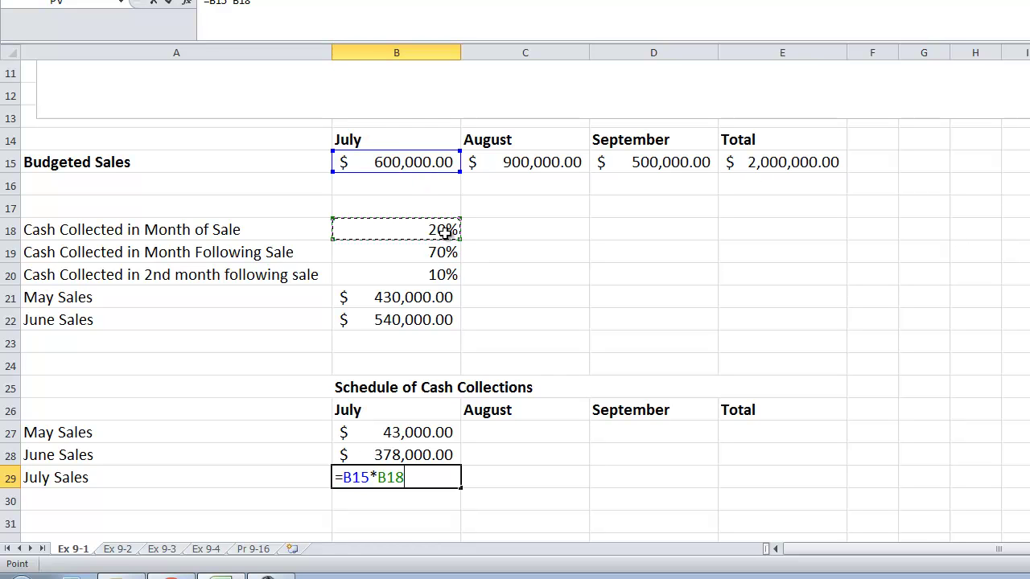
key("Tab")
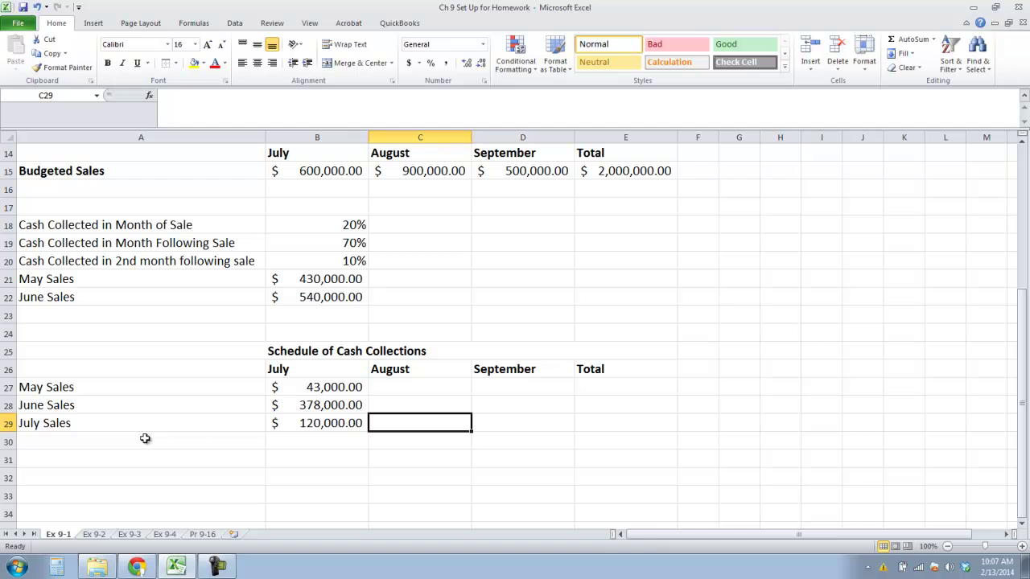
- Calculate the August collections from June sales in C28 with the formula =B22*B20
left_click(421, 411)
type("=")
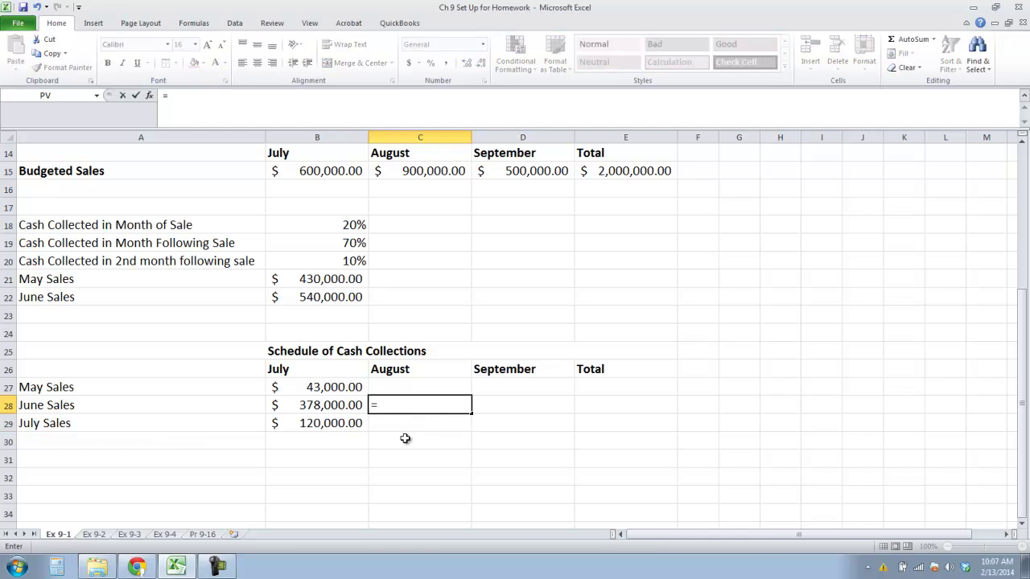
left_click(336, 297)
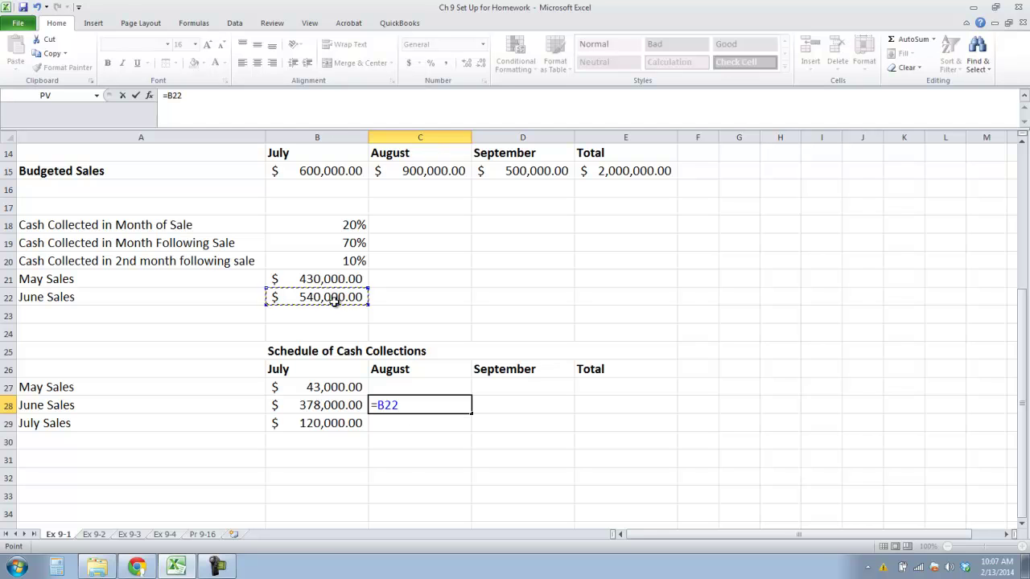
type("*")
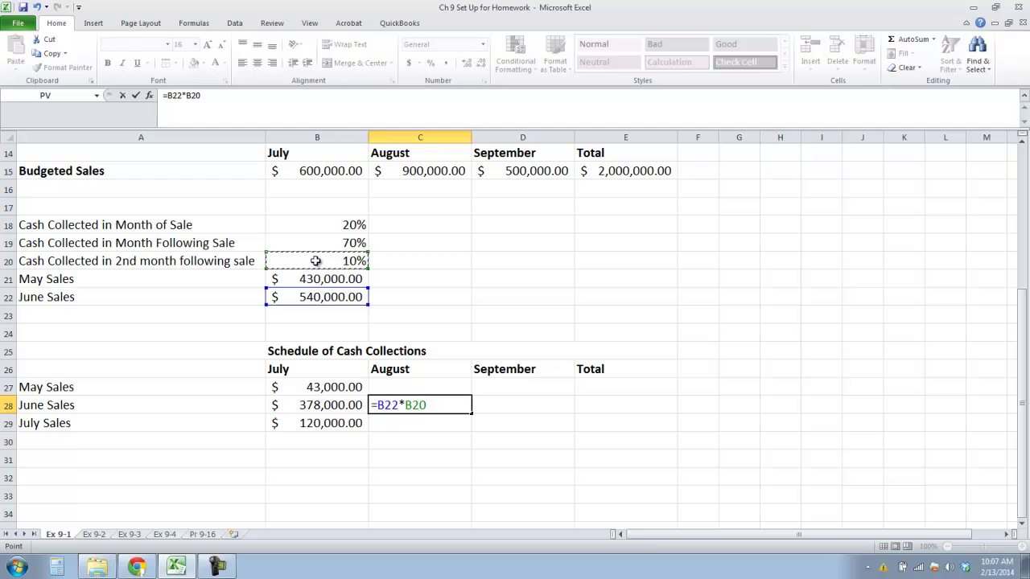
key("Return")
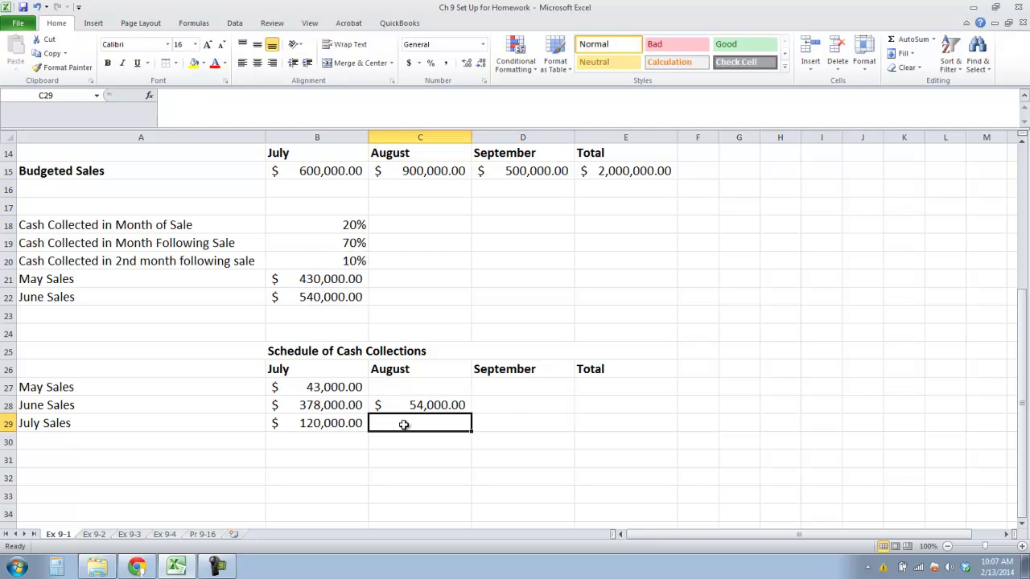
- Calculate the August collections from July sales in C29 with the formula =B15*B19
type("=")
left_click(317, 180)
type("*")
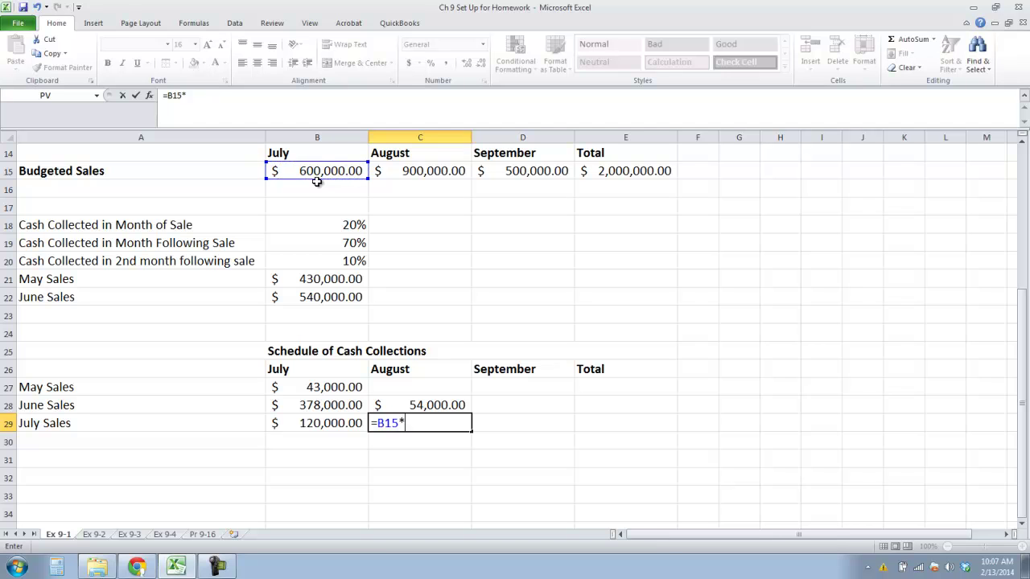
left_click(315, 243)
key("Tab")
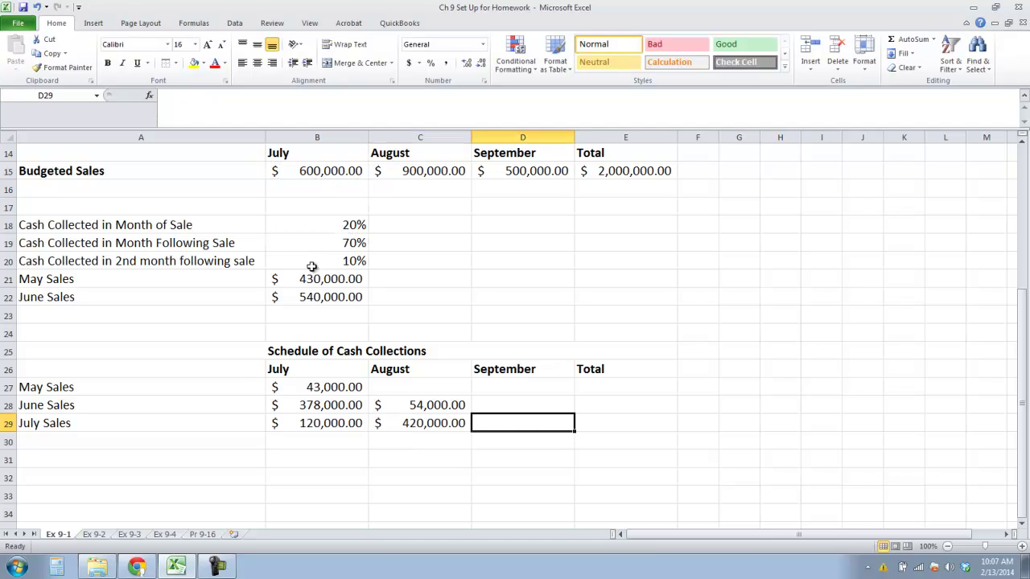
- Add the row label "August Sales" in A30 and calculate its August collections in C30 with =C15*B18
left_click(155, 434)
type("Augu")
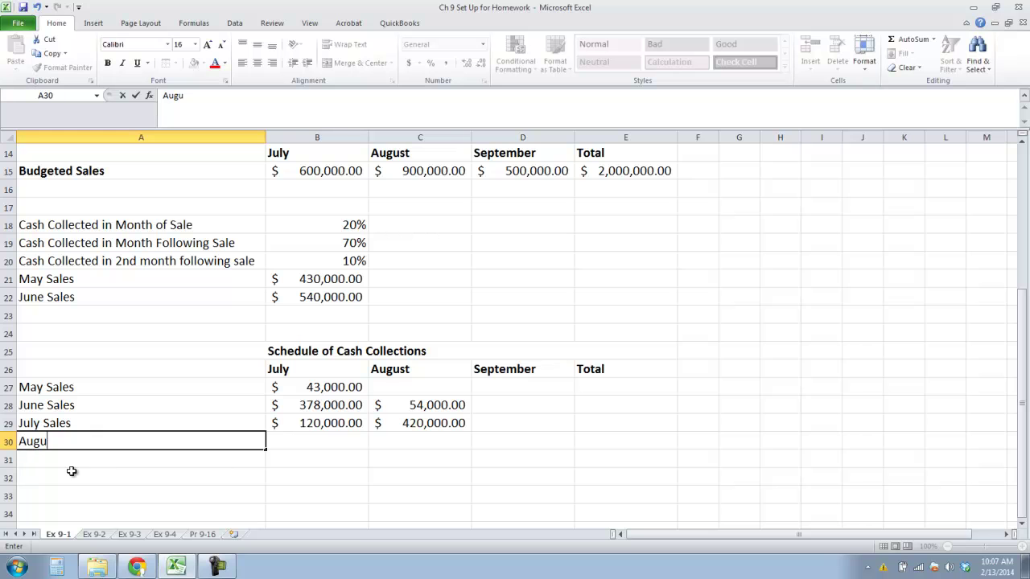
type("st Sales")
key("Tab")
key("Tab")
type("=")
left_click(448, 172)
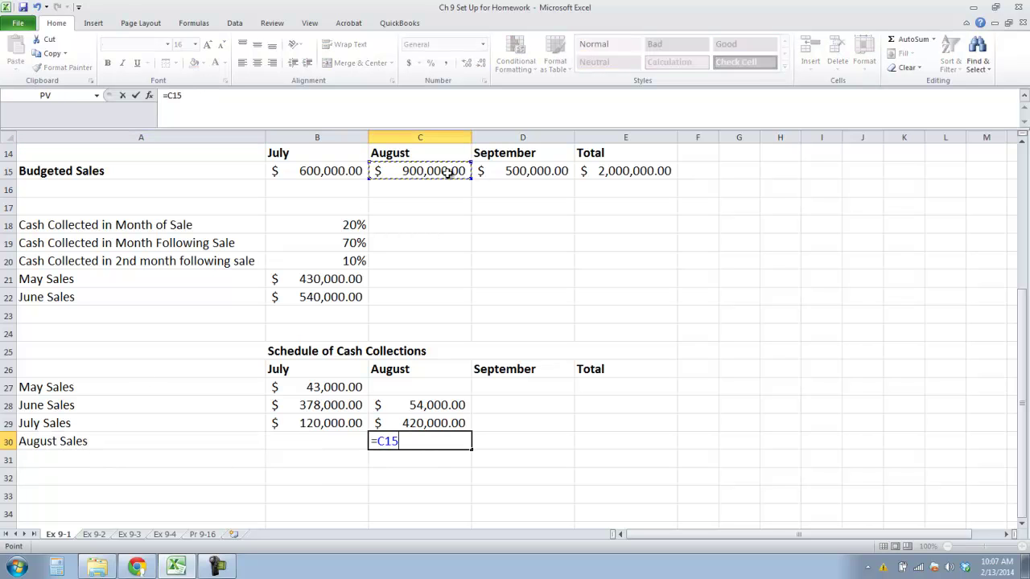
type("*")
left_click(325, 234)
key("Tab")
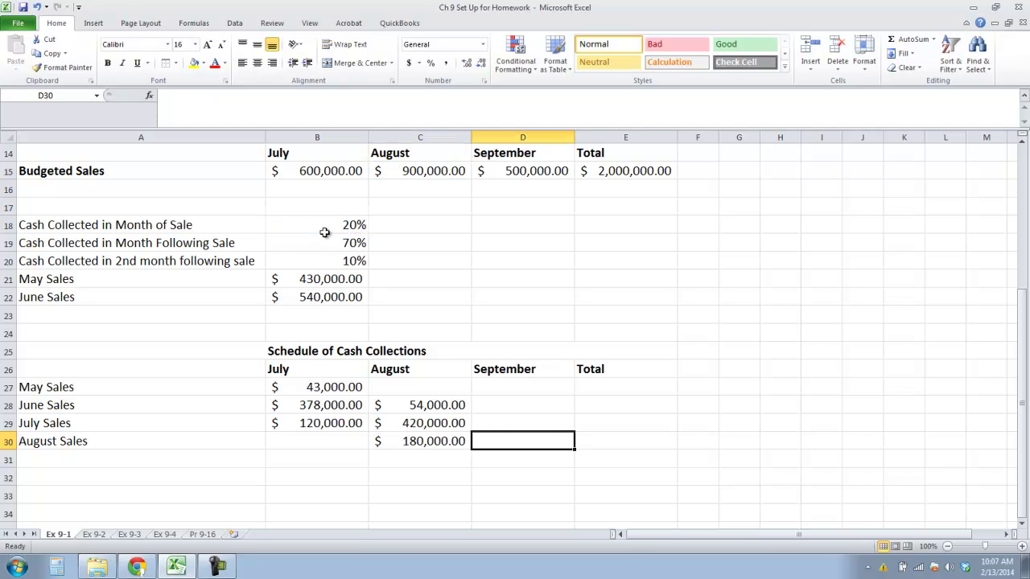
- Label the next row of the schedule "September Sales" in cell A31
left_click(113, 458)
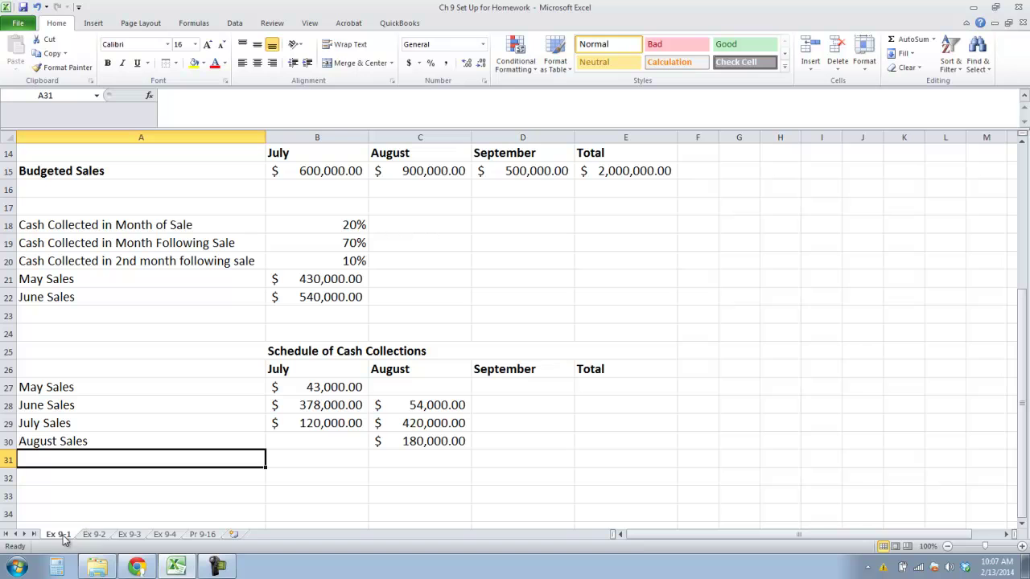
type("September Sa")
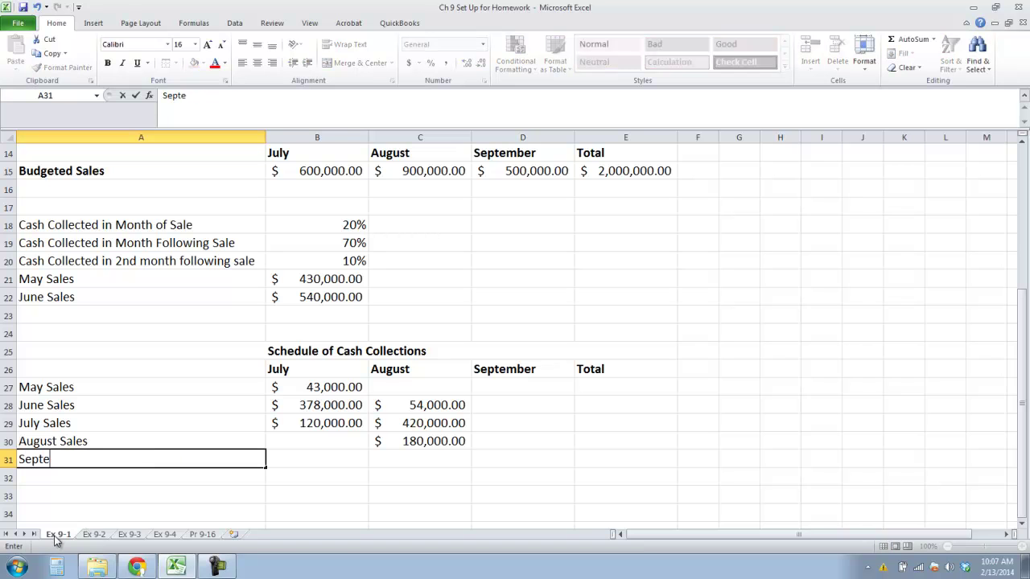
key("Tab")
- Calculate the September collections from July sales in D29 with the formula =B15*B20
key("Tab")
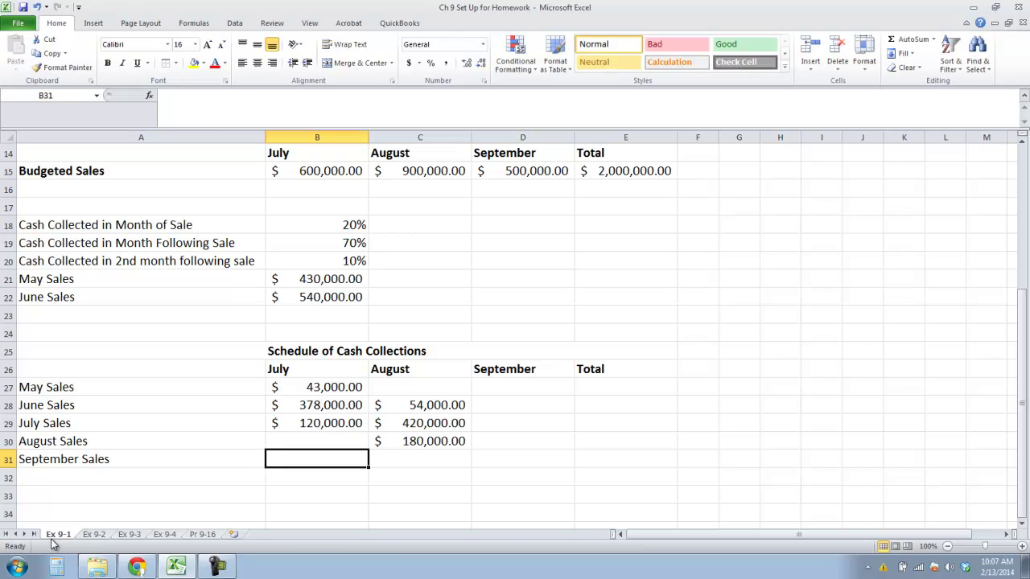
key("Up")
key("Right")
key("Up")
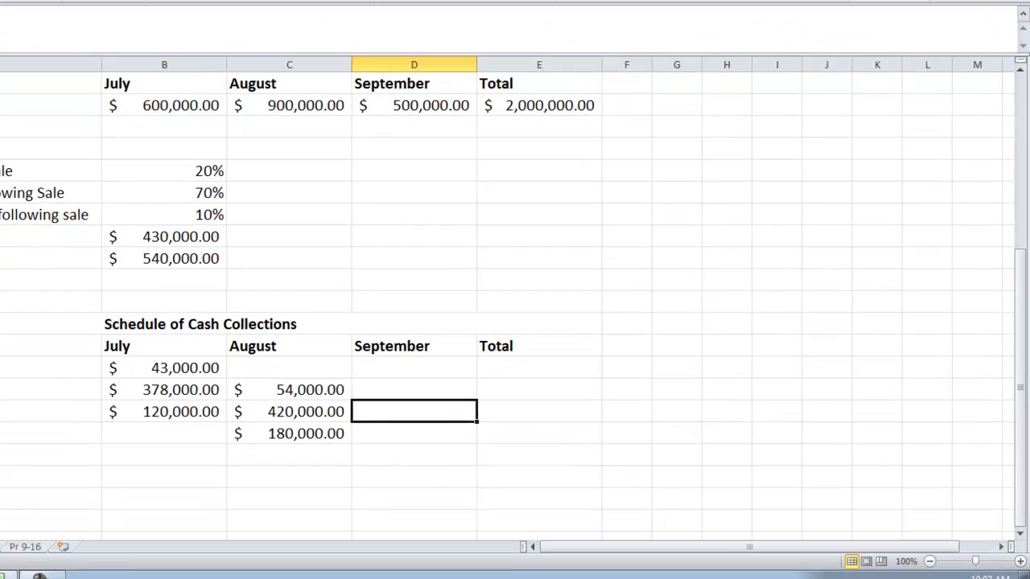
type("=")
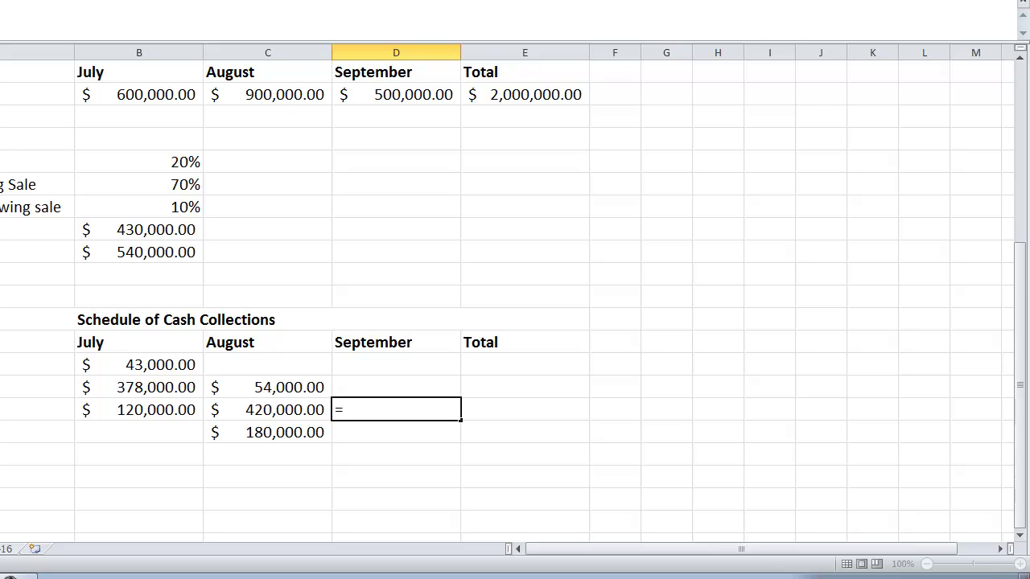
left_click(109, 95)
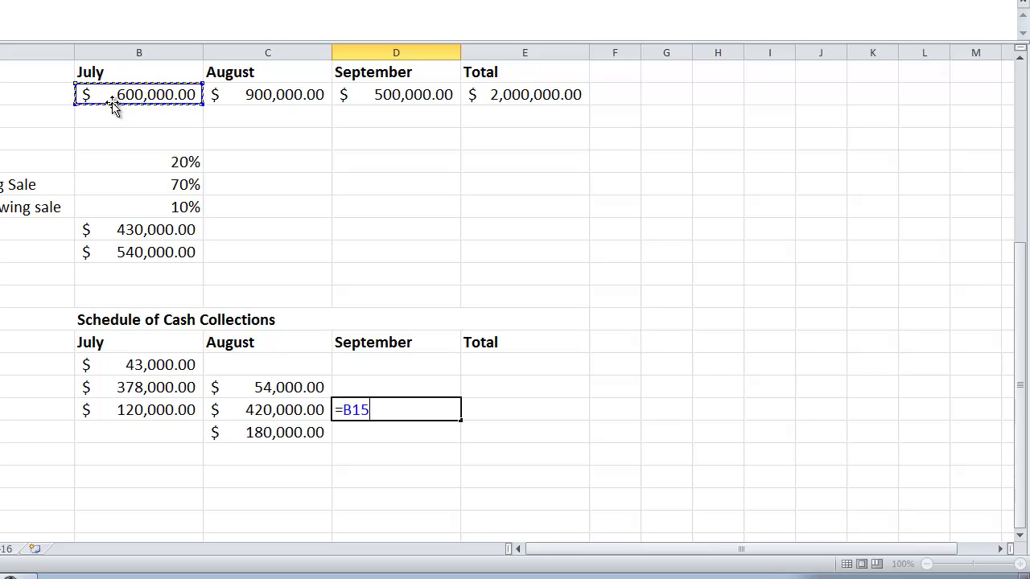
type("*")
left_click(152, 204)
key("Tab")
- Calculate the September collections from August sales in D30 with the formula =C15*B19
left_click(374, 442)
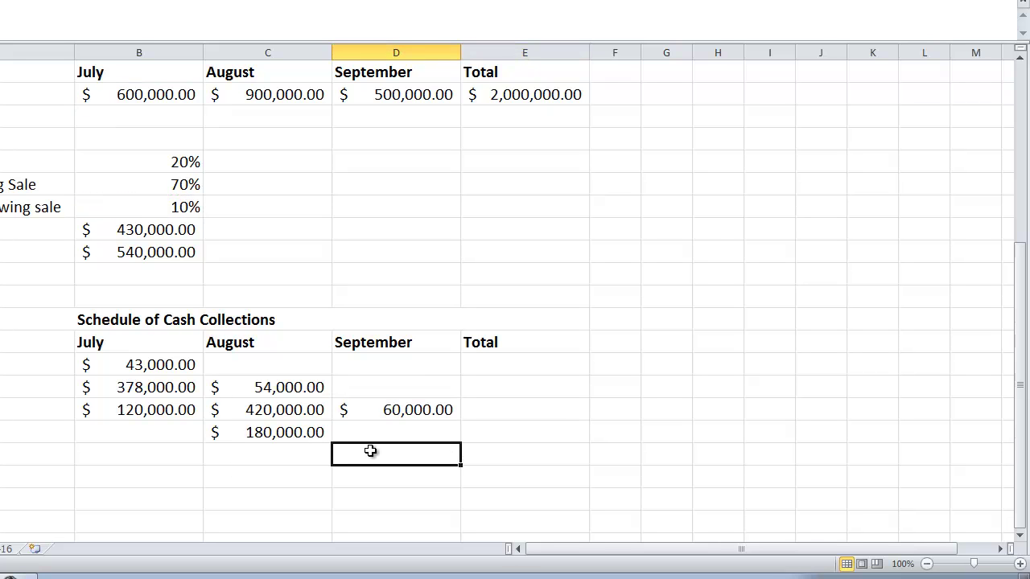
type("=")
left_click(287, 428)
left_click(266, 94)
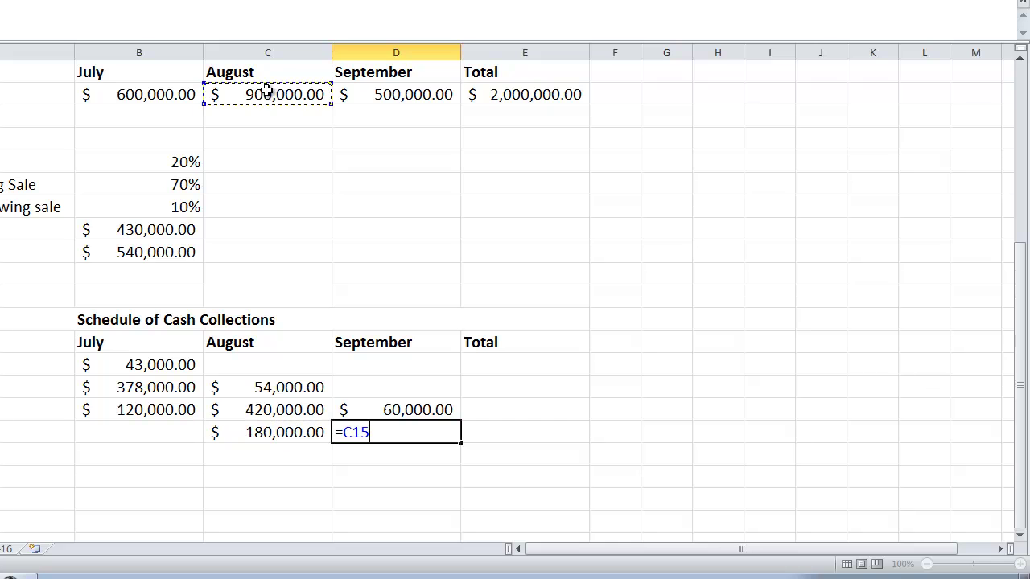
type("*")
left_click(185, 185)
key("Tab")
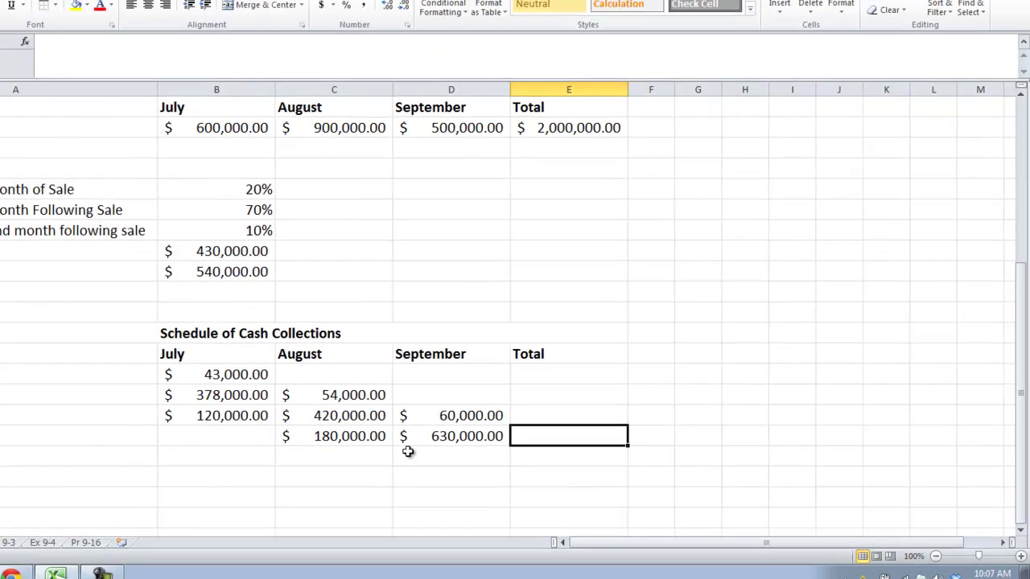
- Calculate the September collections from September sales in D31 with the formula =D15*B18
left_click(505, 460)
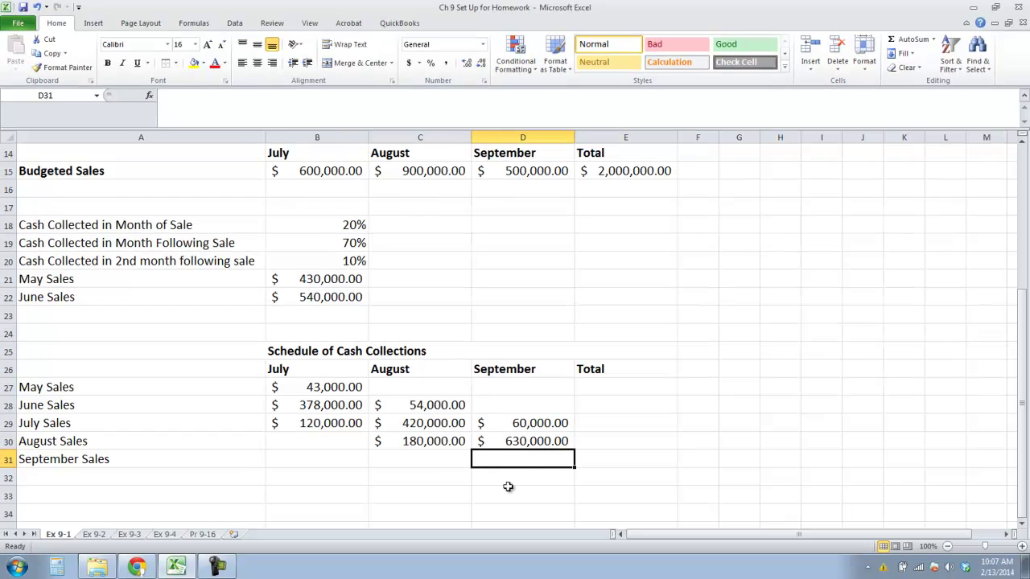
type("=")
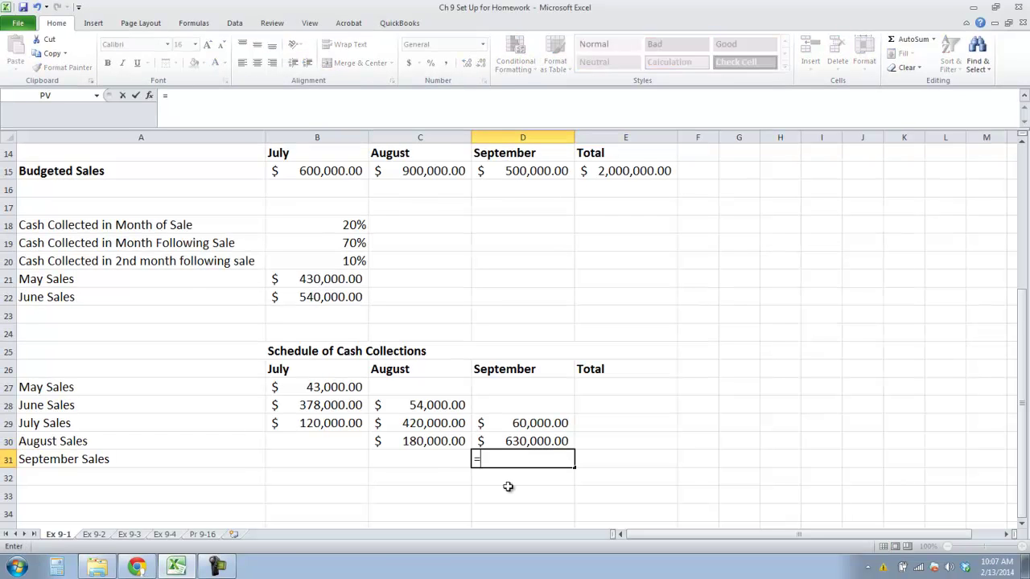
left_click(547, 185)
type("*")
left_click(354, 225)
key("Return")
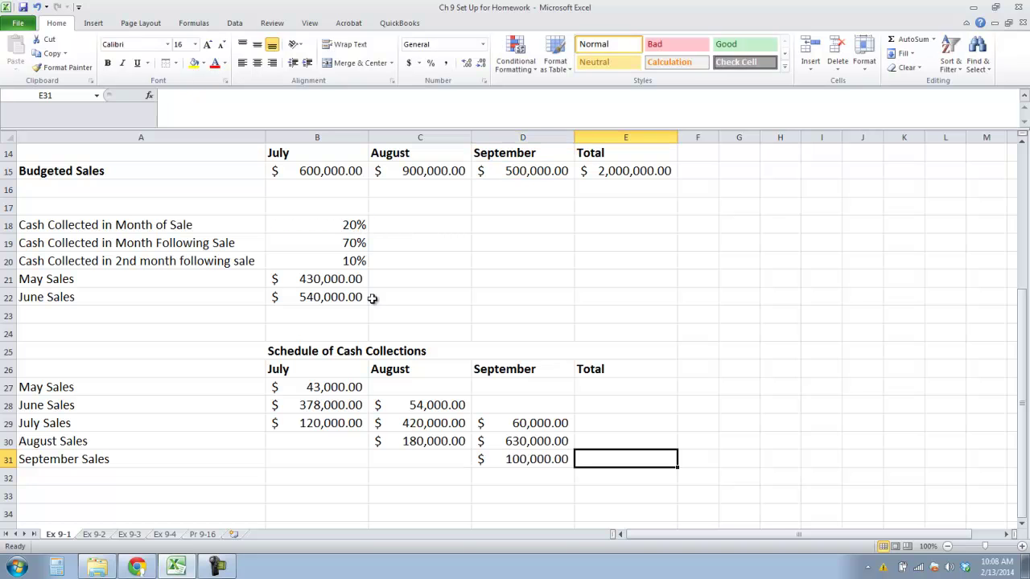
- Label the totals row below September Sales "Total Cash Collections" in cell A32
left_click(217, 476)
type("Total Cas")
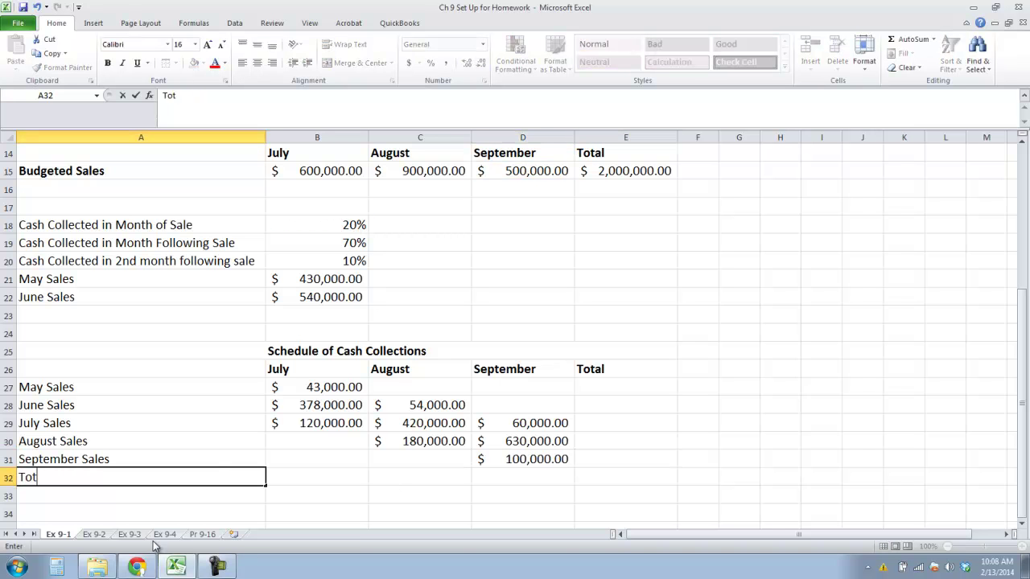
type("h Collections")
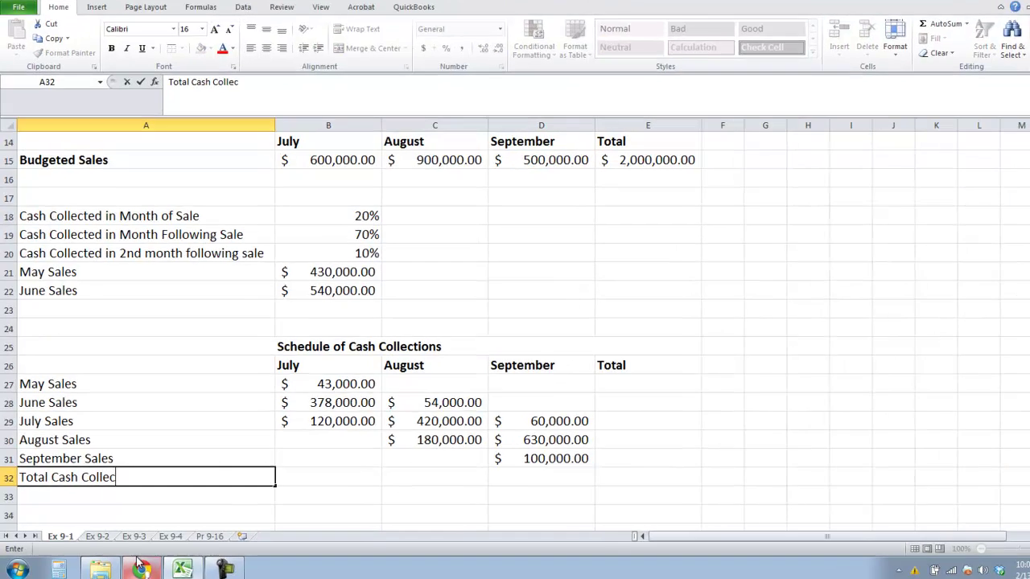
key("Tab")
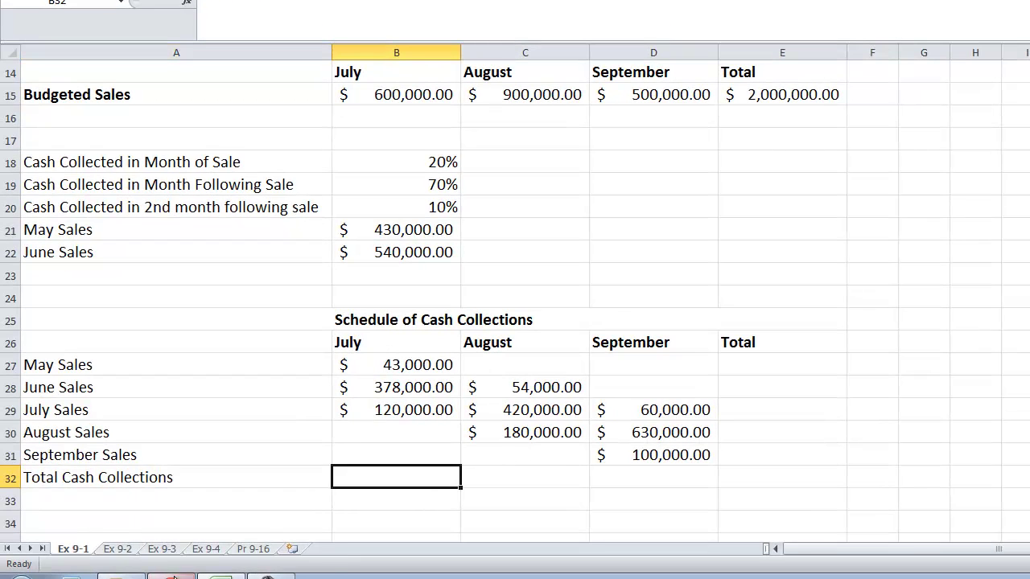
- Total the July collections in B32 with a SUM of the range B27:B31
type("=S")
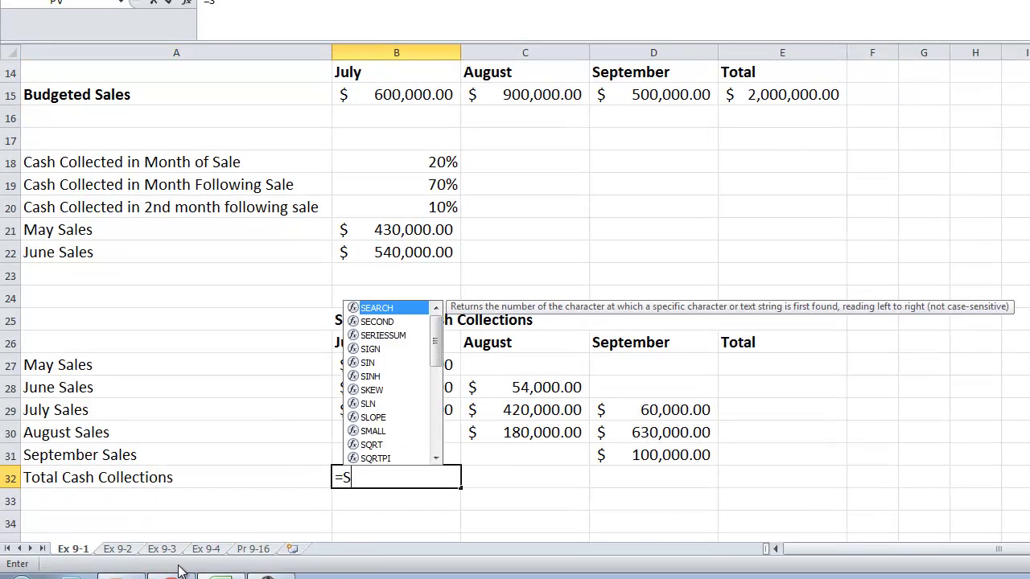
type("UM(")
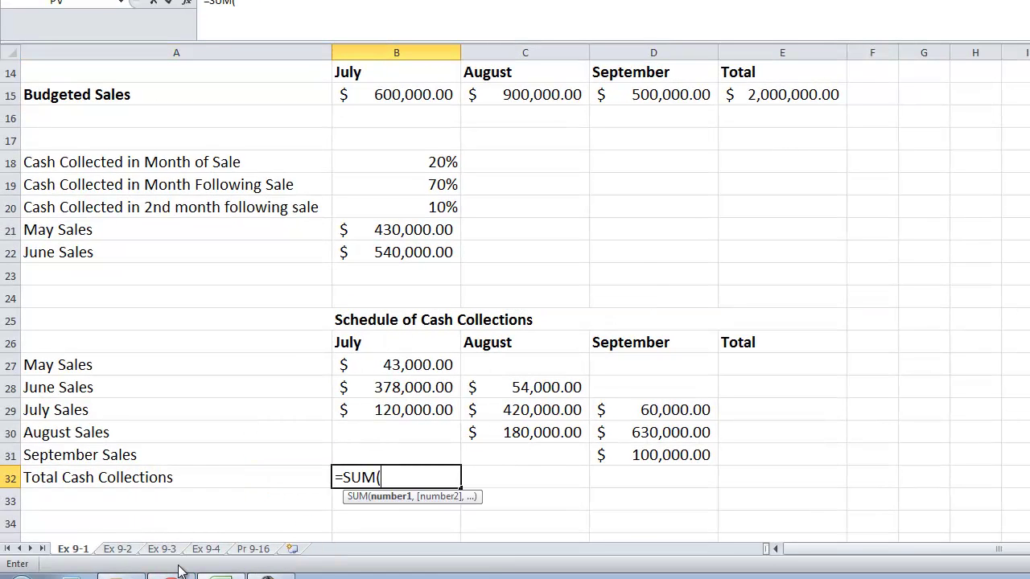
left_click(392, 366)
left_click_drag(392, 367, 394, 454)
key("Tab")
- Apply a Top and Double Bottom Border to the July total in cell B32
key("shift+Tab")
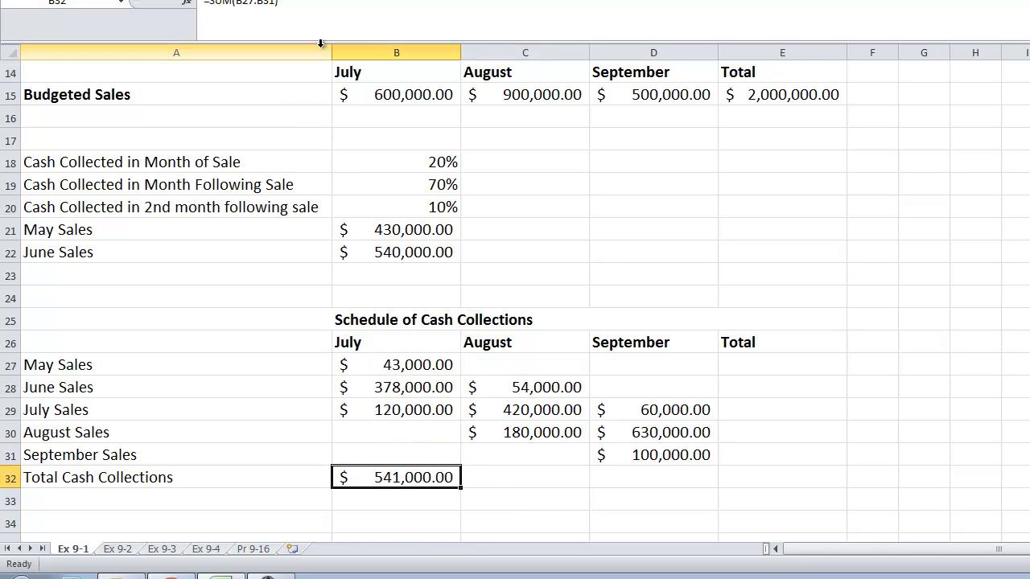
left_click(180, 30)
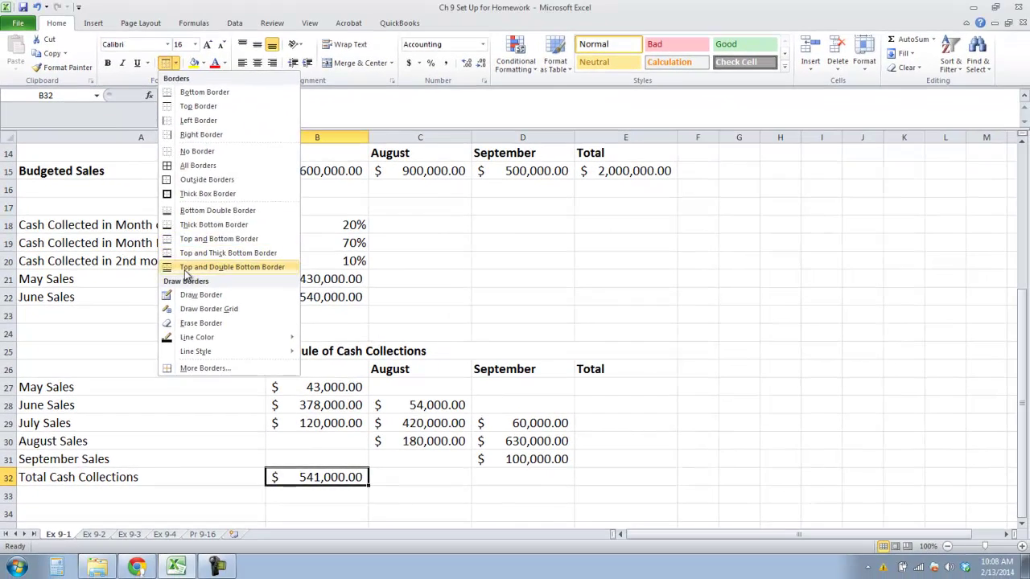
left_click(230, 264)
left_click(377, 482)
left_click(337, 480)
- Fill the July total formula and its border from B32 across to D32 for August and September
left_click_drag(369, 485, 584, 491)
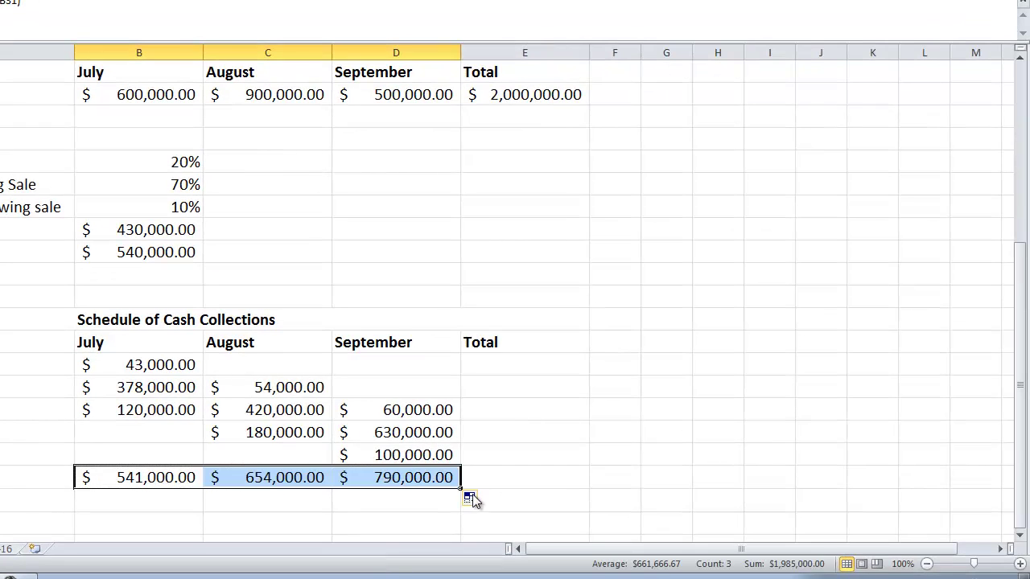
left_click(518, 370)
left_click(437, 478)
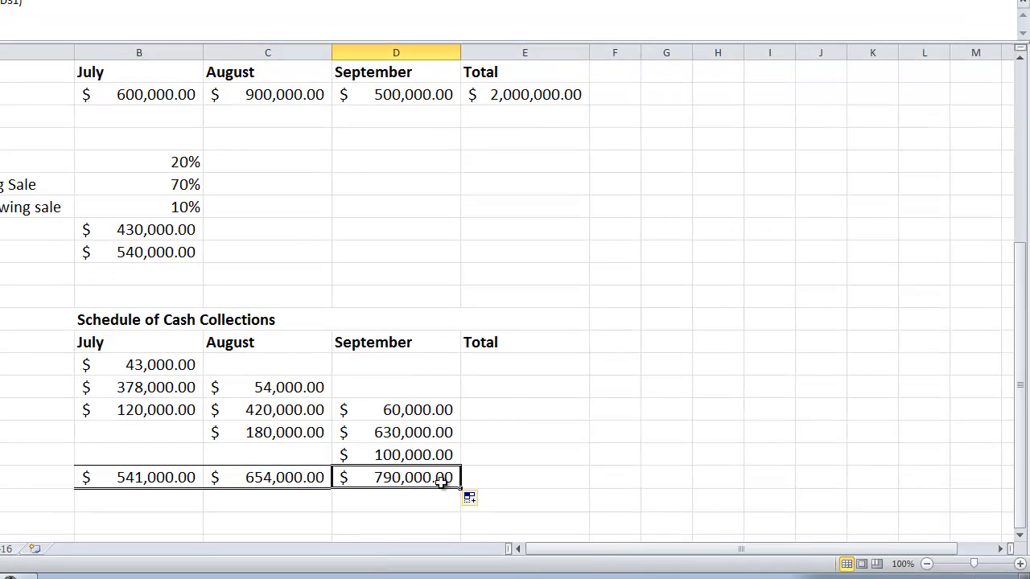
- Fill the bordered September total formula from D32 across to E32 in the Total column
left_click(463, 485)
left_click(456, 485)
left_click(467, 498)
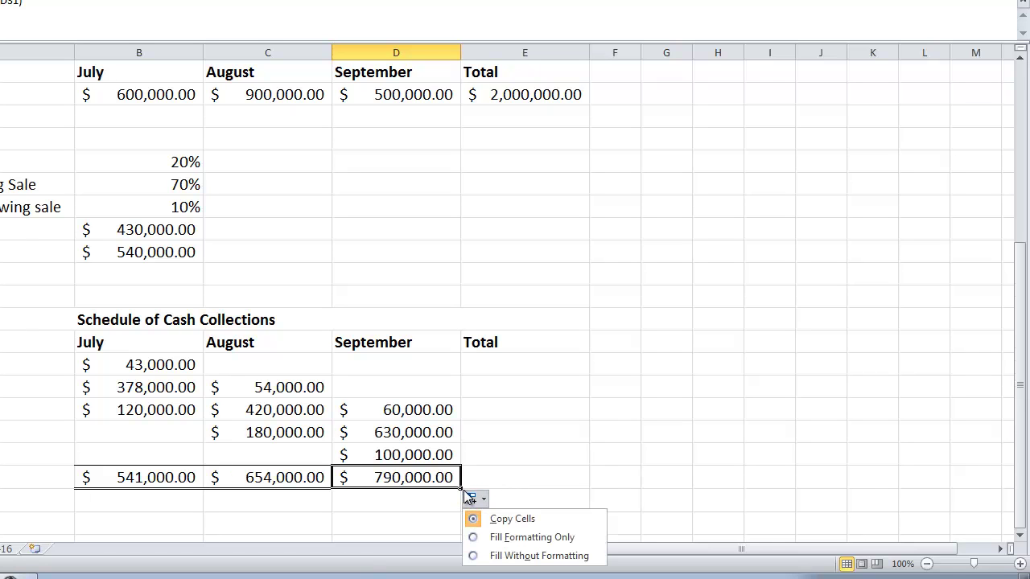
left_click(465, 498)
left_click_drag(460, 487, 535, 481)
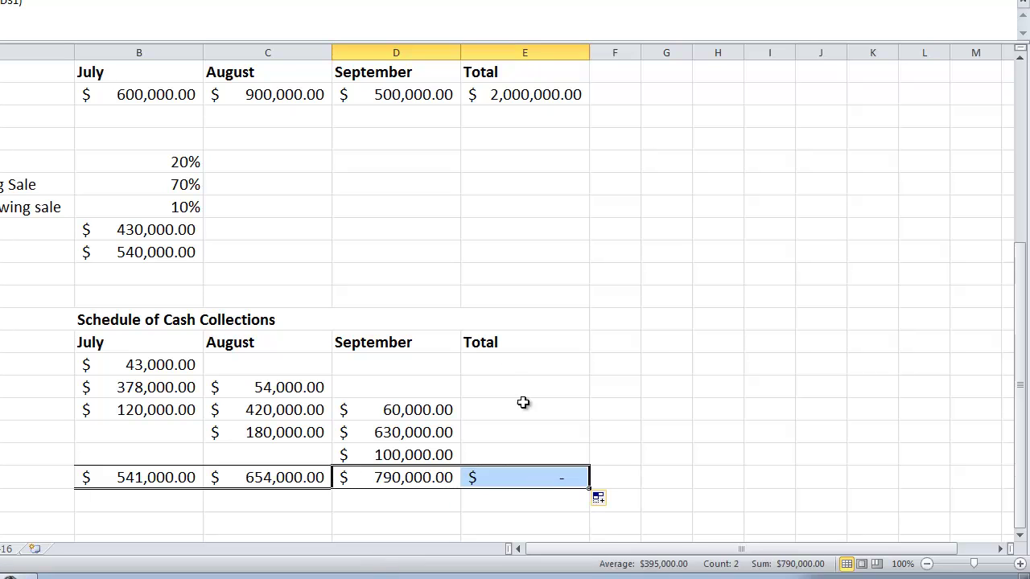
- Total the May Sales row in E27 with a SUM of B27:D27 and fill the formula down to E31
left_click(506, 364)
type("=SUM(")
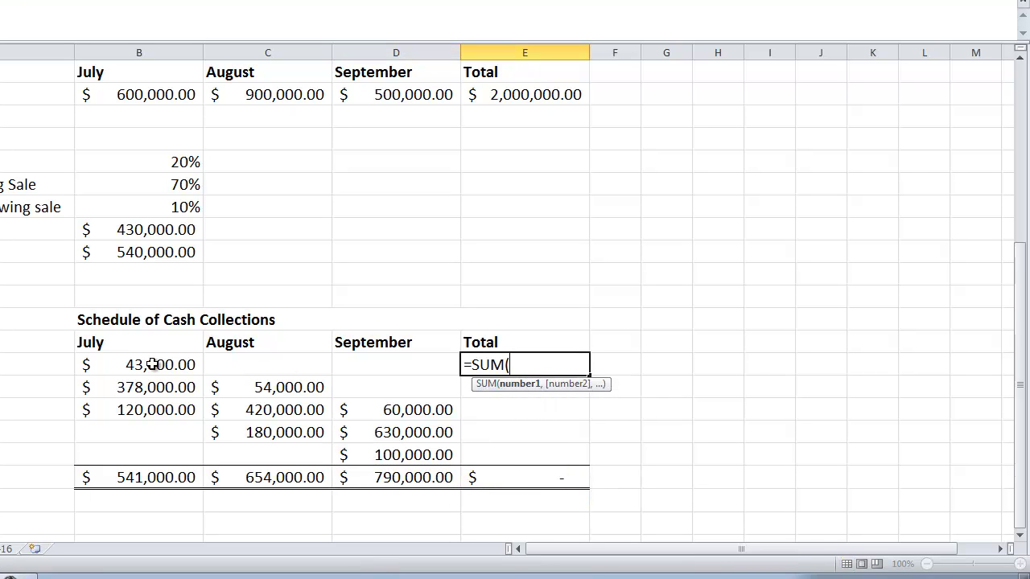
left_click_drag(121, 363, 413, 362)
key("Tab")
left_click(534, 363)
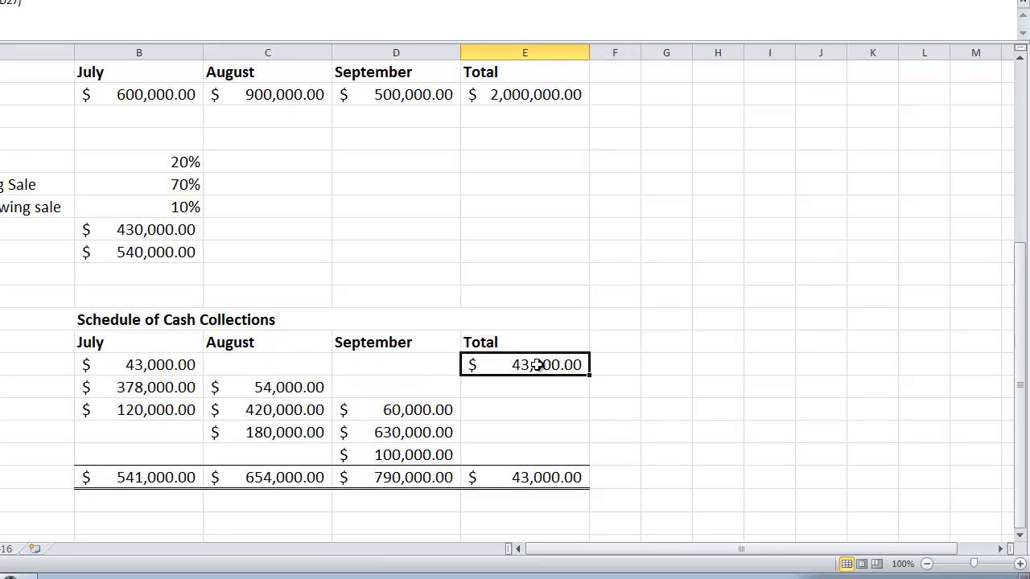
left_click_drag(589, 376, 594, 455)
left_click(526, 476)
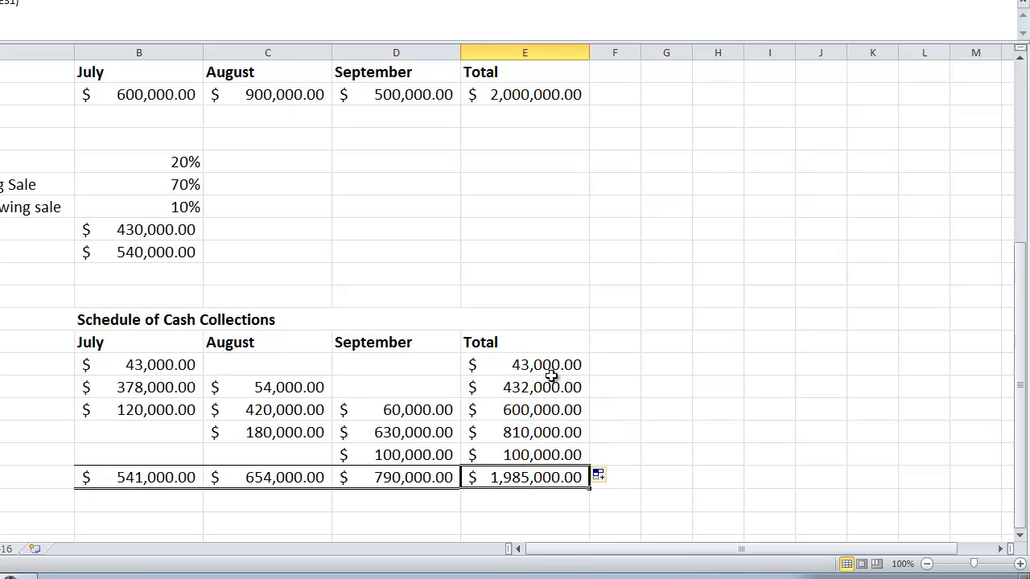
- Review the total collected for each sales month in column E and the monthly totals in the Total Cash Collections row
left_click(552, 375)
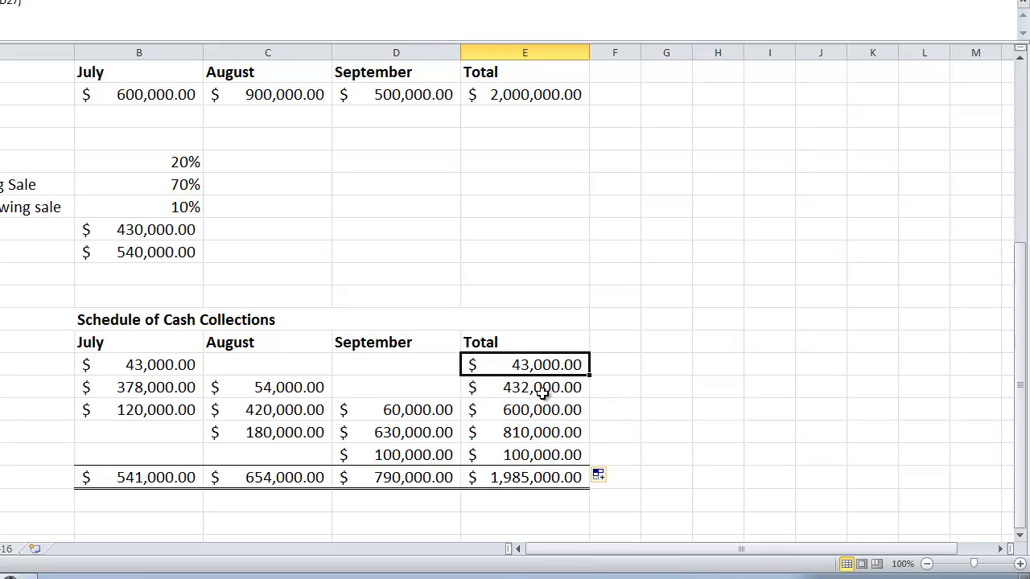
left_click(540, 392)
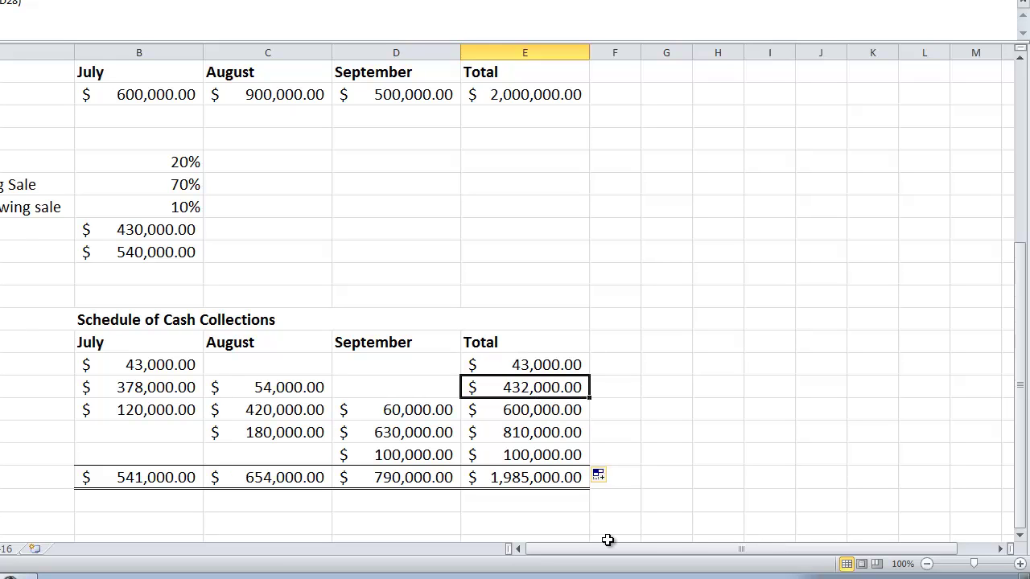
left_click(517, 411)
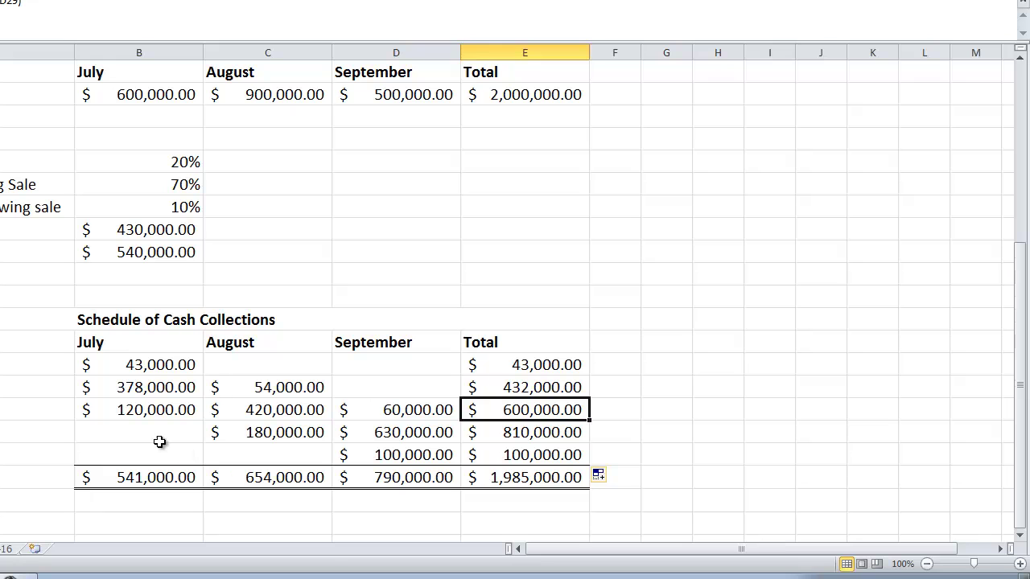
left_click(544, 436)
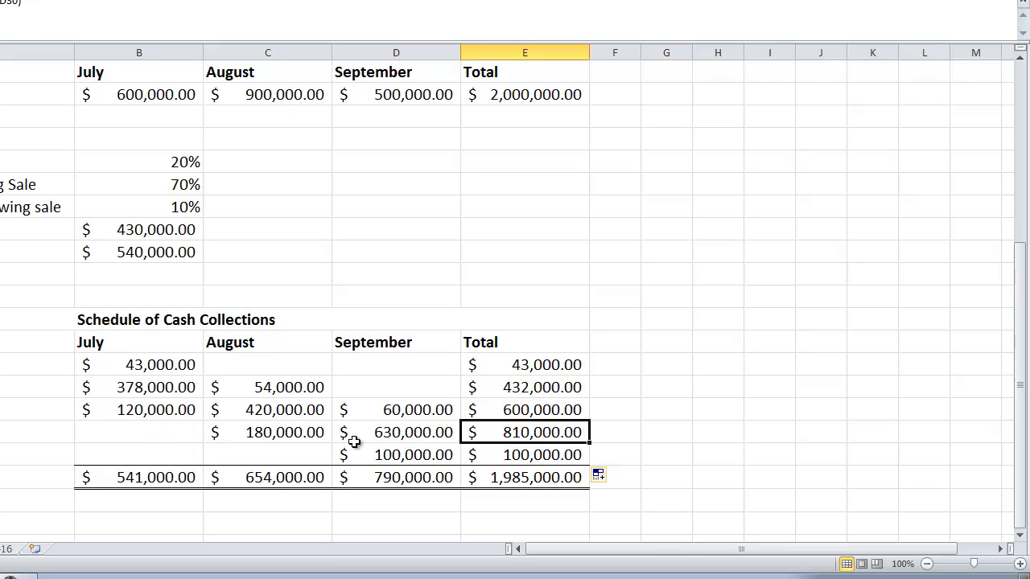
left_click(392, 477)
left_click(529, 461)
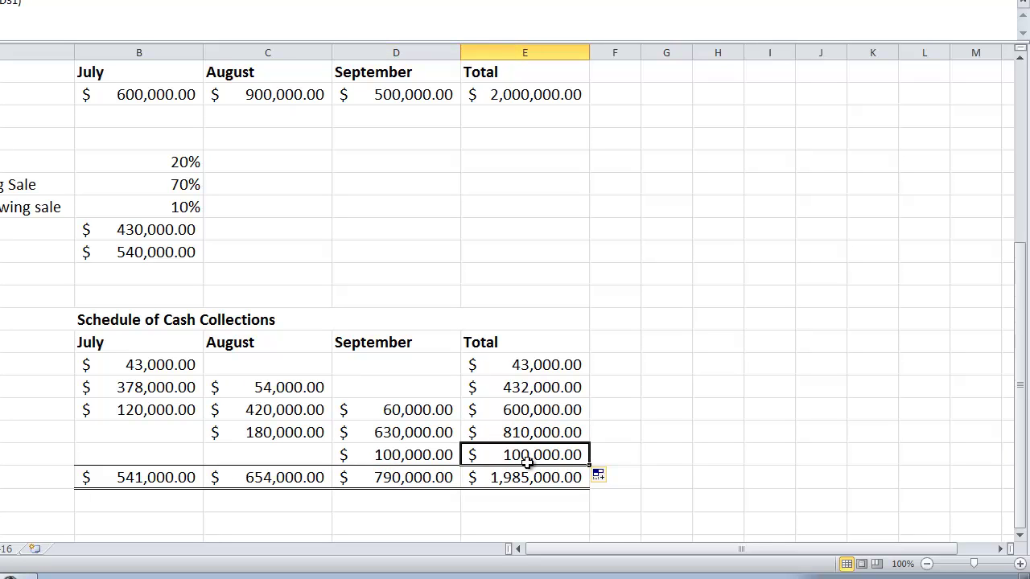
left_click(420, 454)
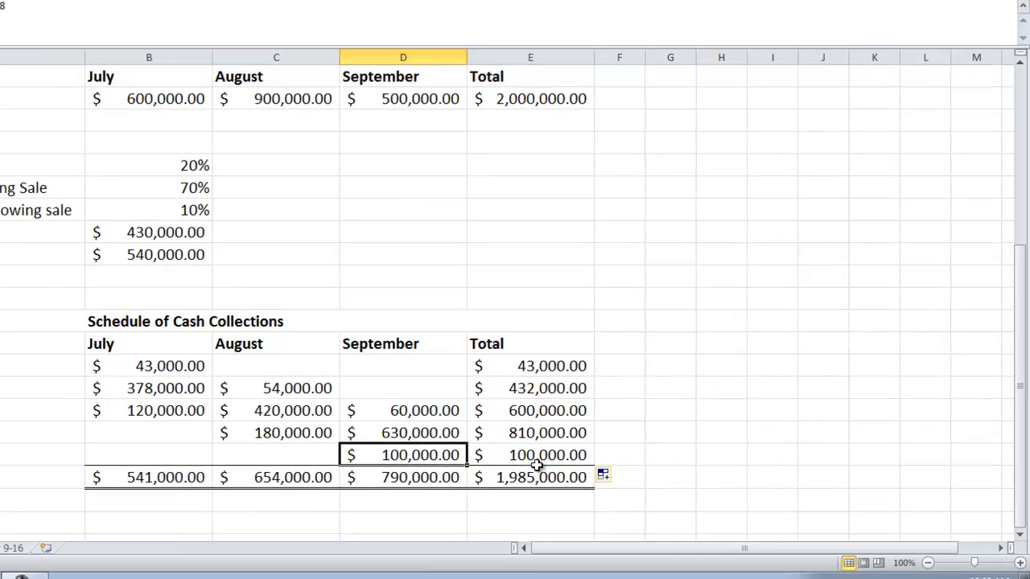
left_click(545, 476)
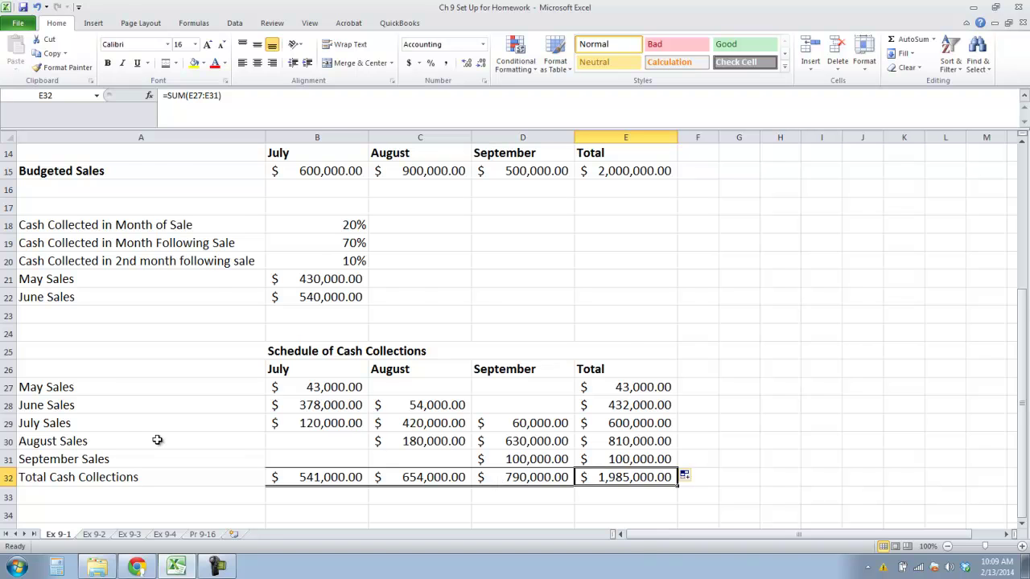
scroll(157, 440, "down", 1)
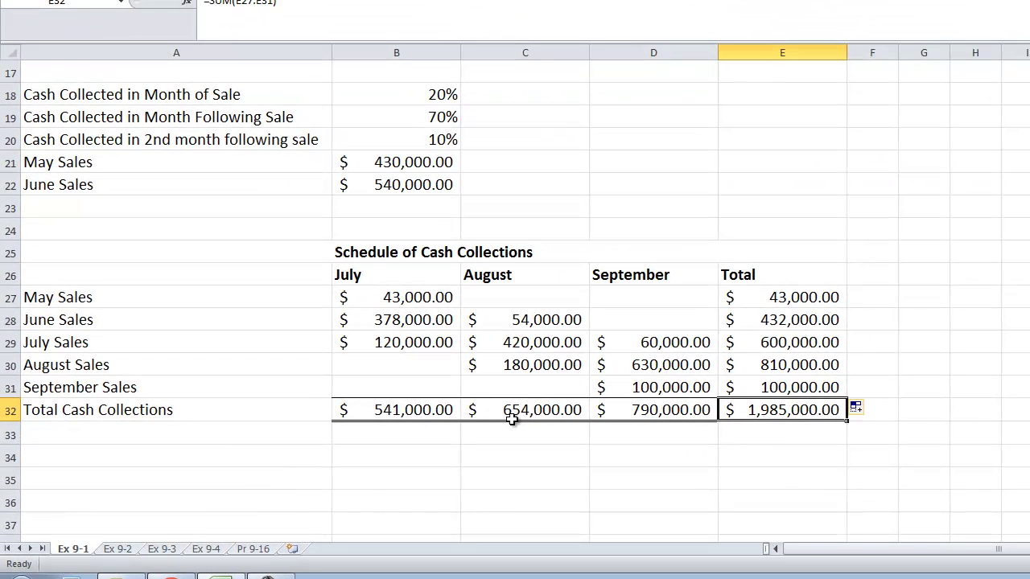
left_click(412, 426)
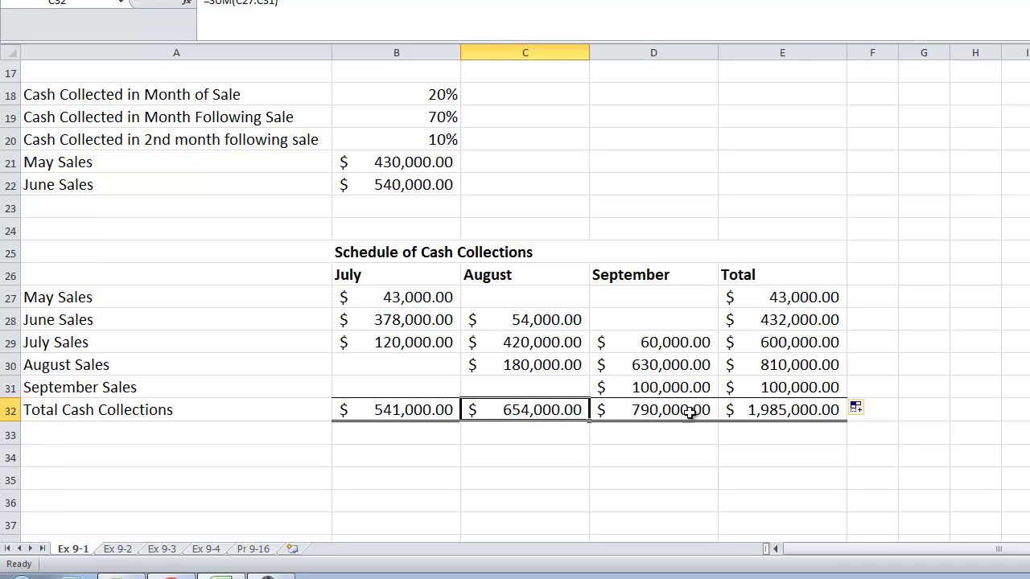
left_click(696, 365)
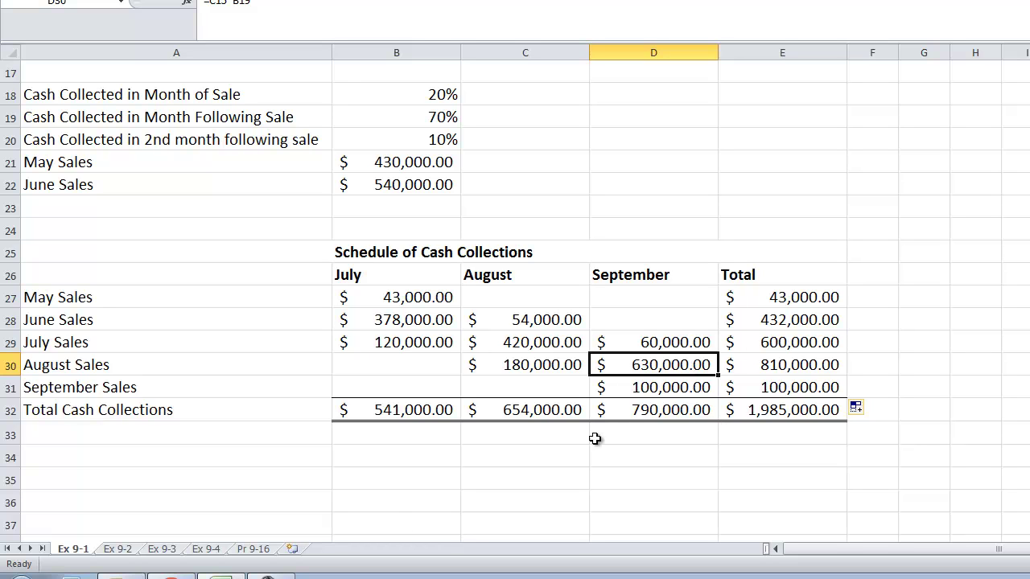
- Enter the heading "#2 Accounts Rec. at Sept. 30th" in cell A35 below the collections schedule
left_click(193, 476)
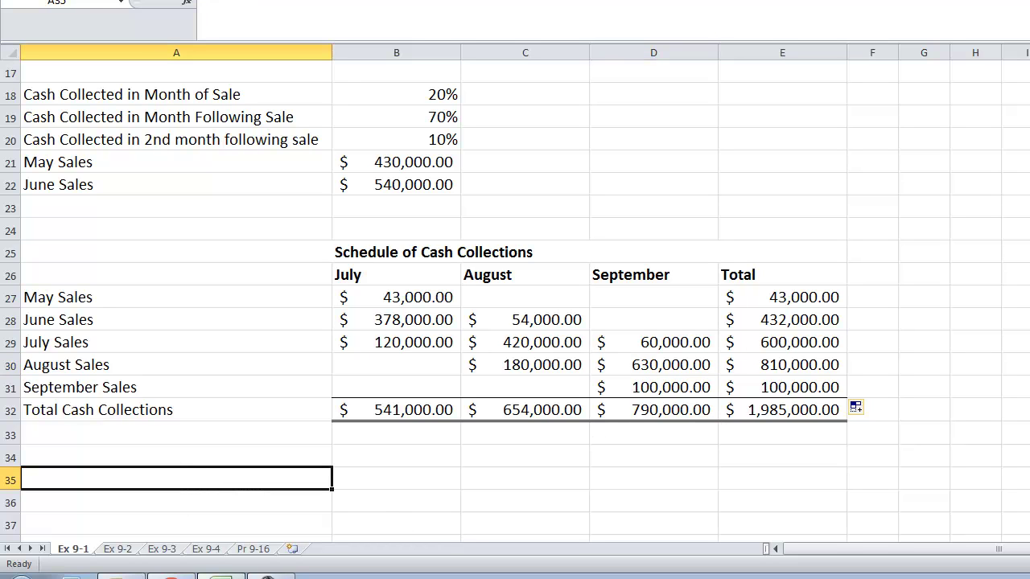
type("#2")
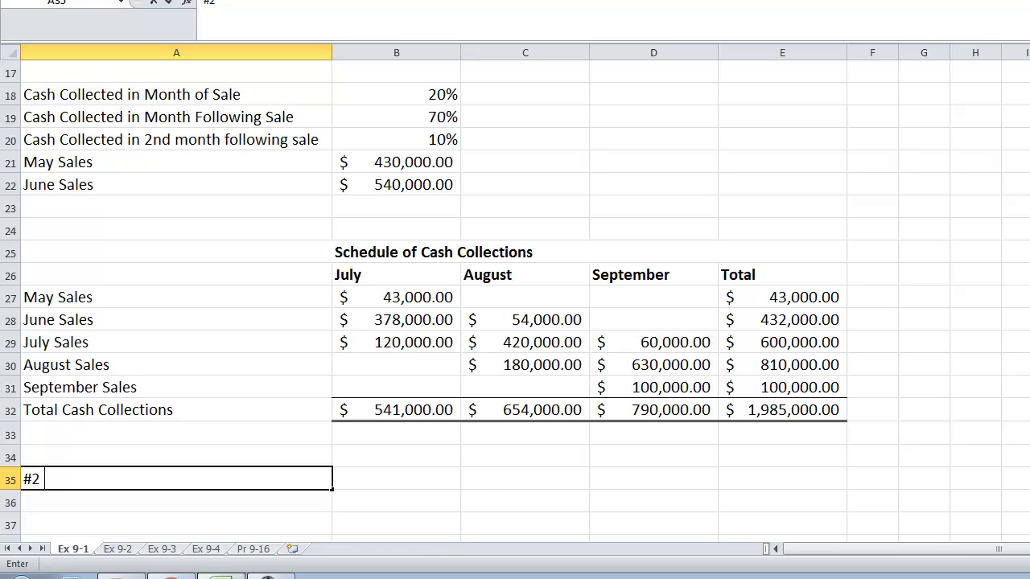
type(" Accounts")
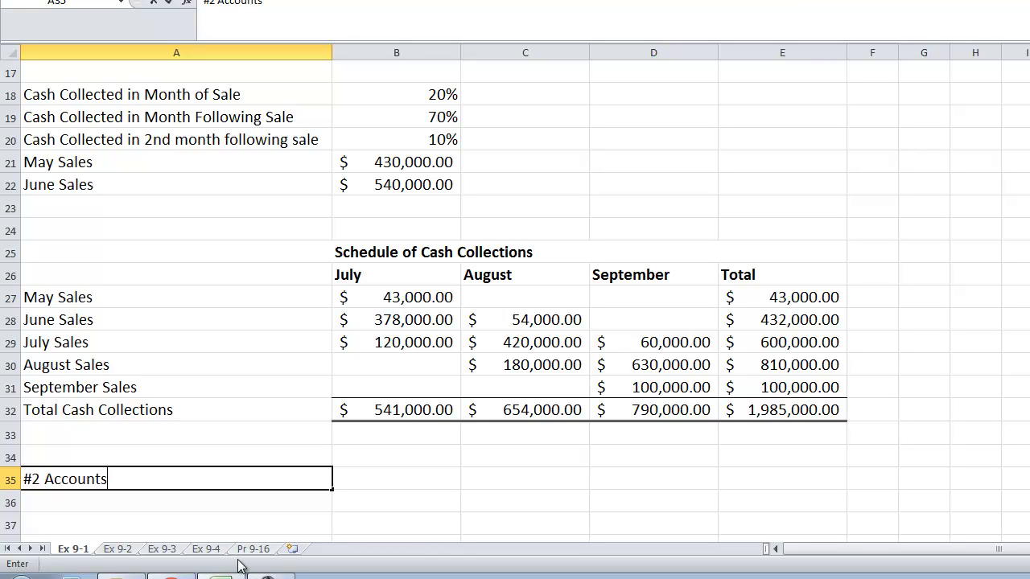
type(" Rec. at Se")
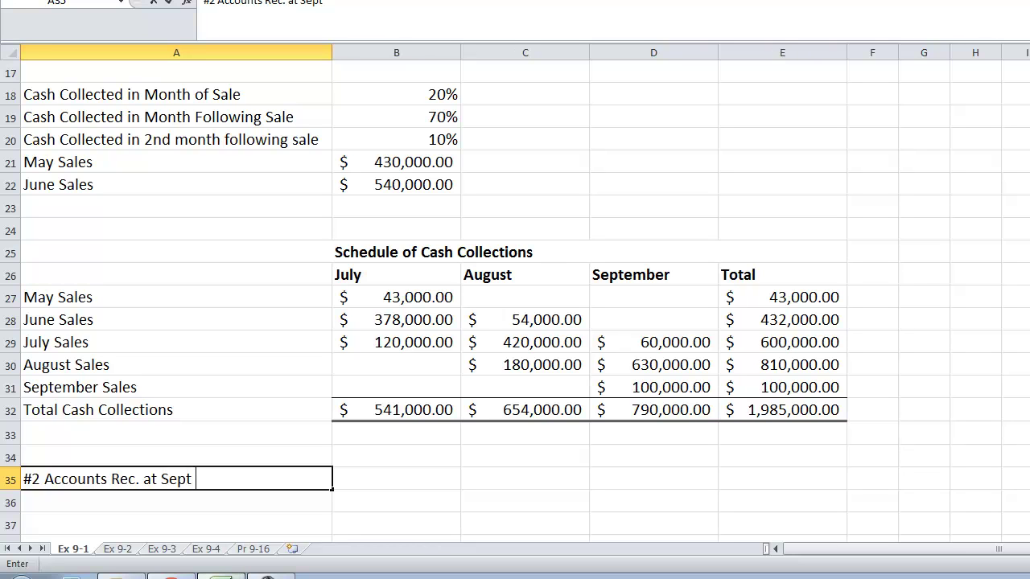
type("pt. 30th")
key("Return")
key("Up")
key("Down")
- Check the May, June and July sales rows of the schedule for amounts still uncollected at September 30th
left_click(648, 347)
left_click(207, 493)
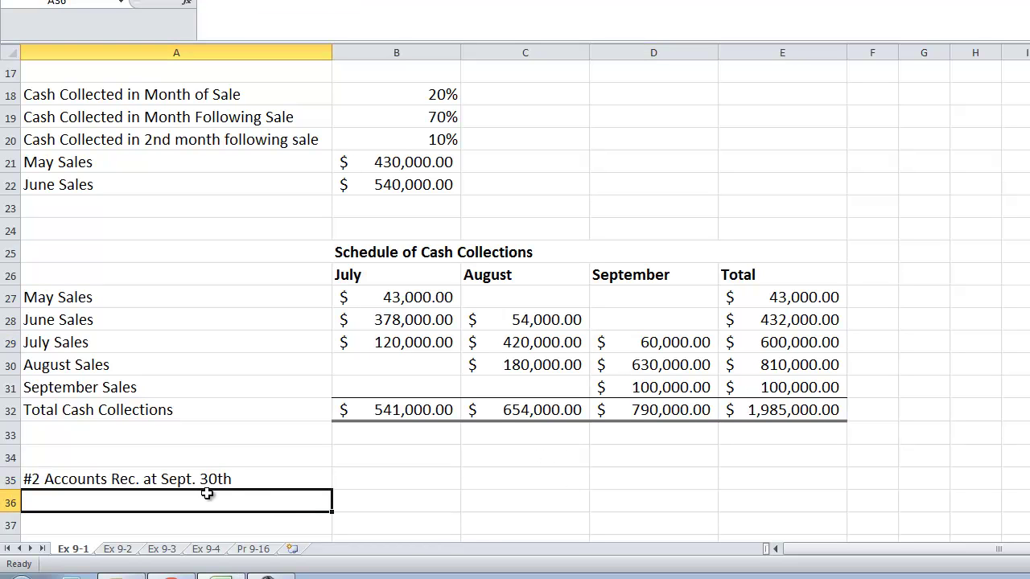
left_click(375, 297)
left_click(376, 326)
left_click(375, 348)
left_click(749, 348)
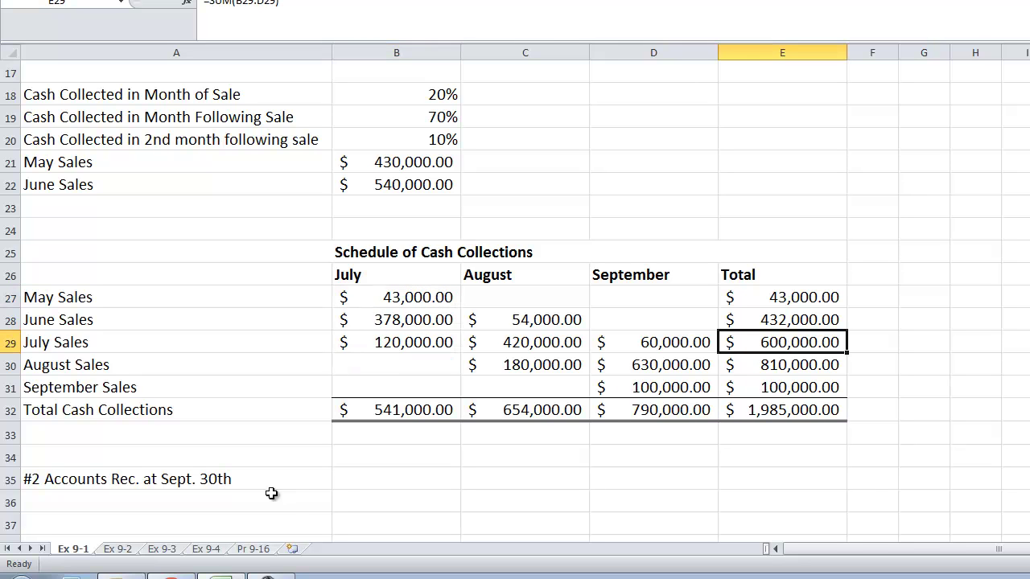
left_click(208, 502)
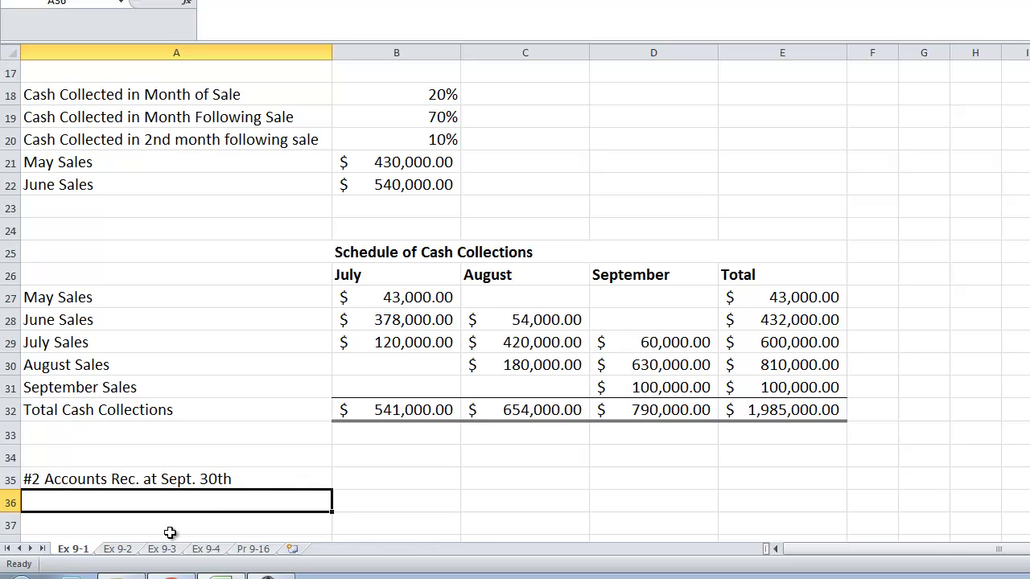
- Label cell A38, below the accounts receivable heading, "From August Sales"
key("Return")
key("Return")
type("Aug")
key("BackSpace")
key("BackSpace")
key("BackSpace")
type("From Augus")
key("BackSpace")
type("ust")
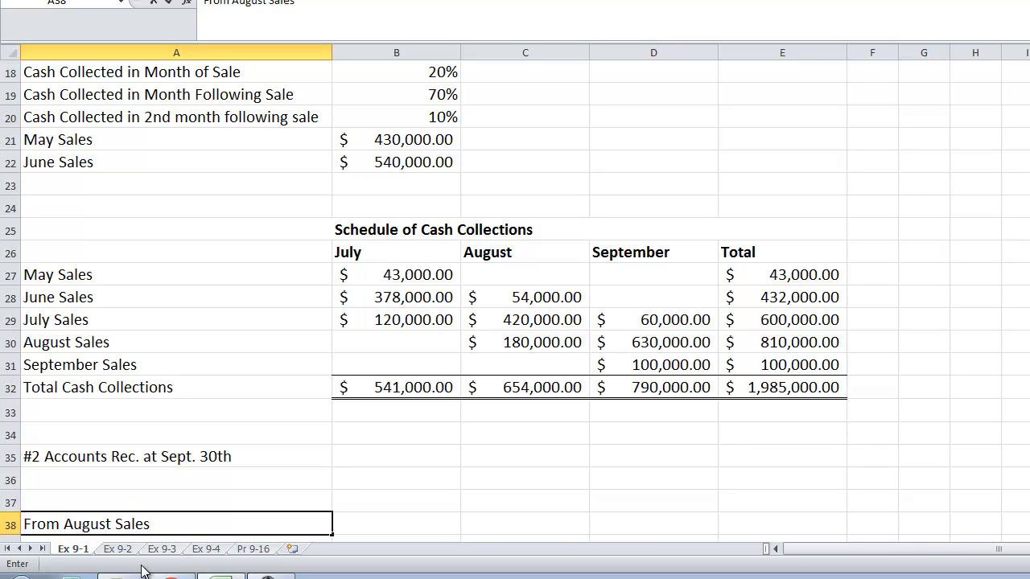
- Calculate the uncollected August sales in B38 with the formula =C15*B20
key("Tab")
type("=")
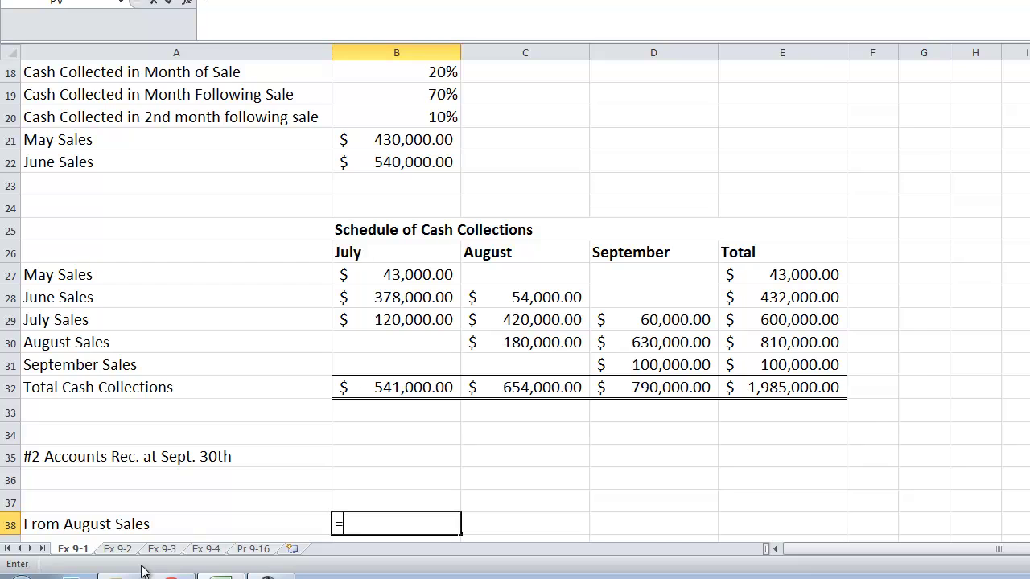
scroll(285, 450, "up", 3)
left_click(515, 208)
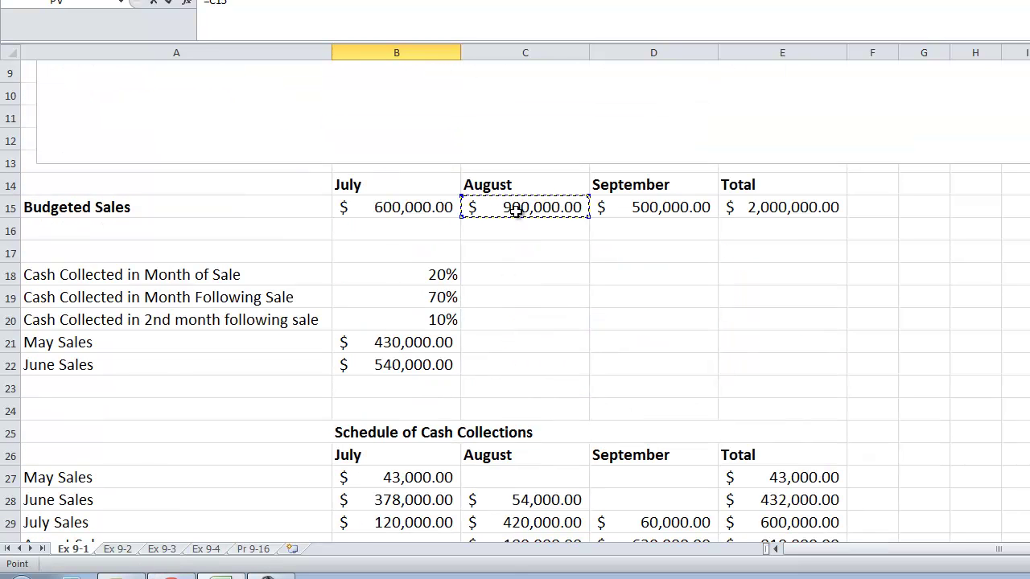
type("*")
left_click(393, 321)
scroll(394, 322, "down", 2)
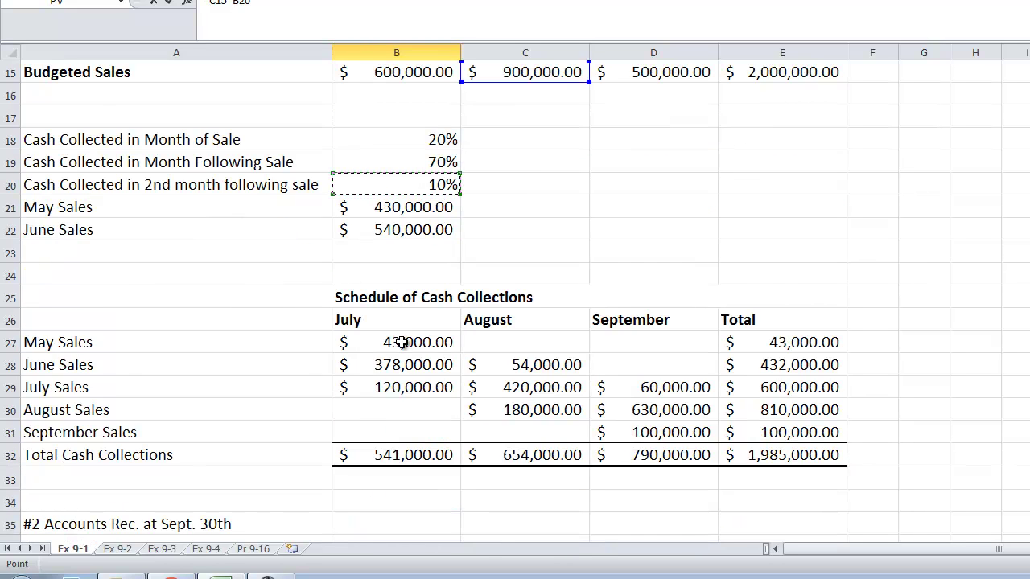
key("Return")
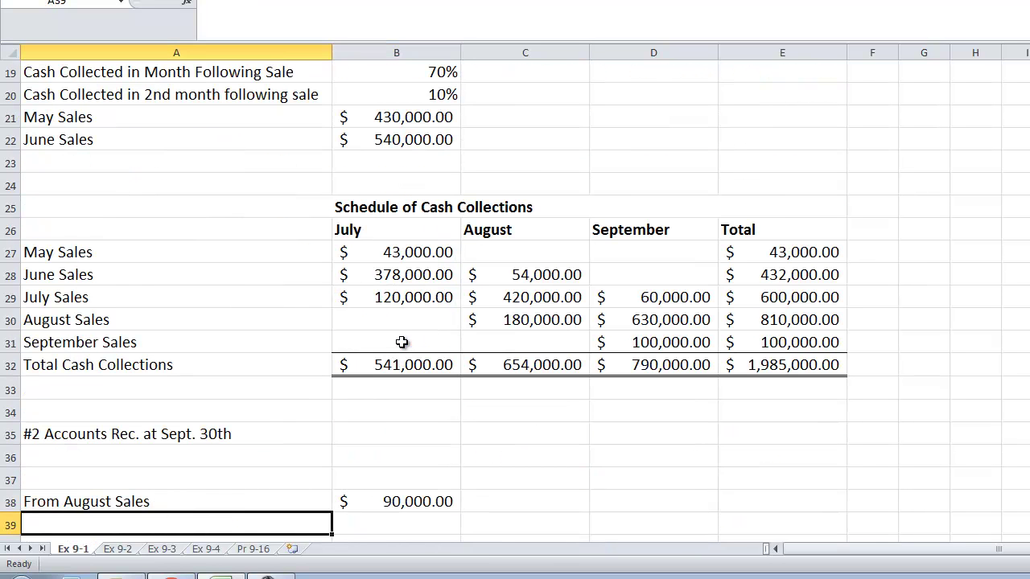
- Label cell A39, below the August receivable row, "From September Sales"
type("From Septe")
type("m")
key("BackSpace")
type("ptemeber")
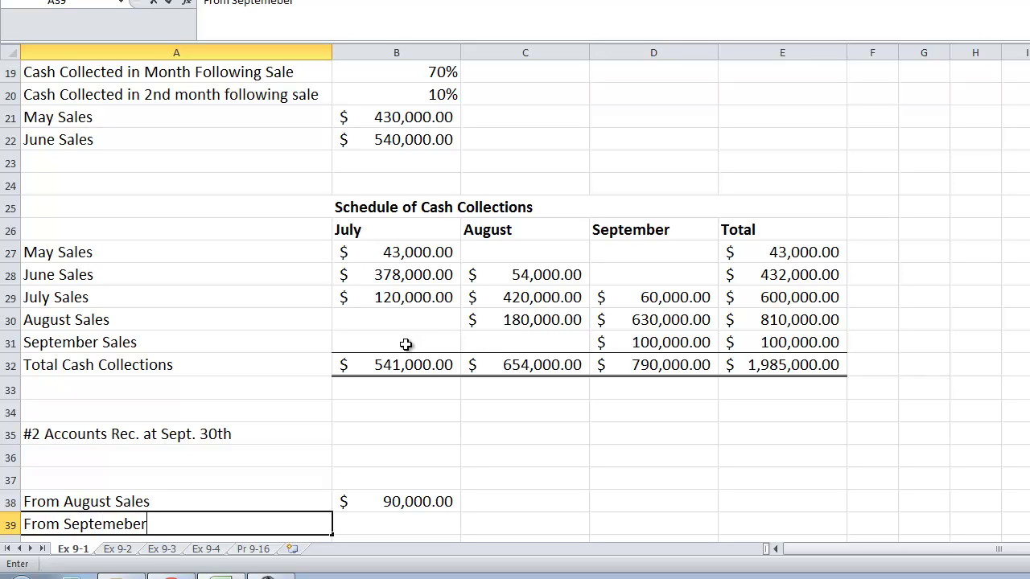
key("BackSpace")
key("BackSpace")
key("BackSpace")
key("BackSpace")
type("ber Sa")
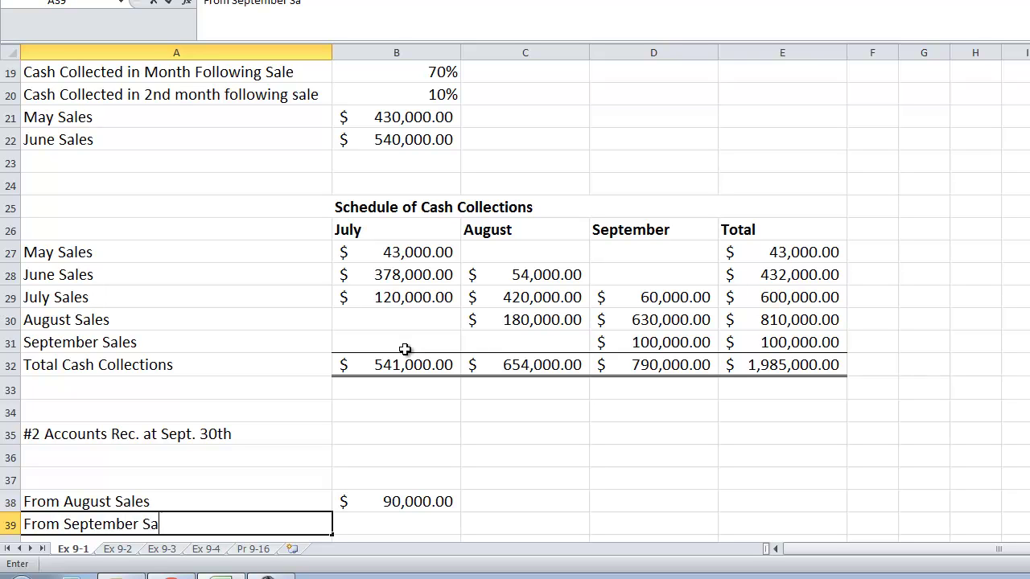
type("les")
- Calculate the uncollected September sales in B39 with the formula =(B19+B19)*D15
key("Tab")
type("=")
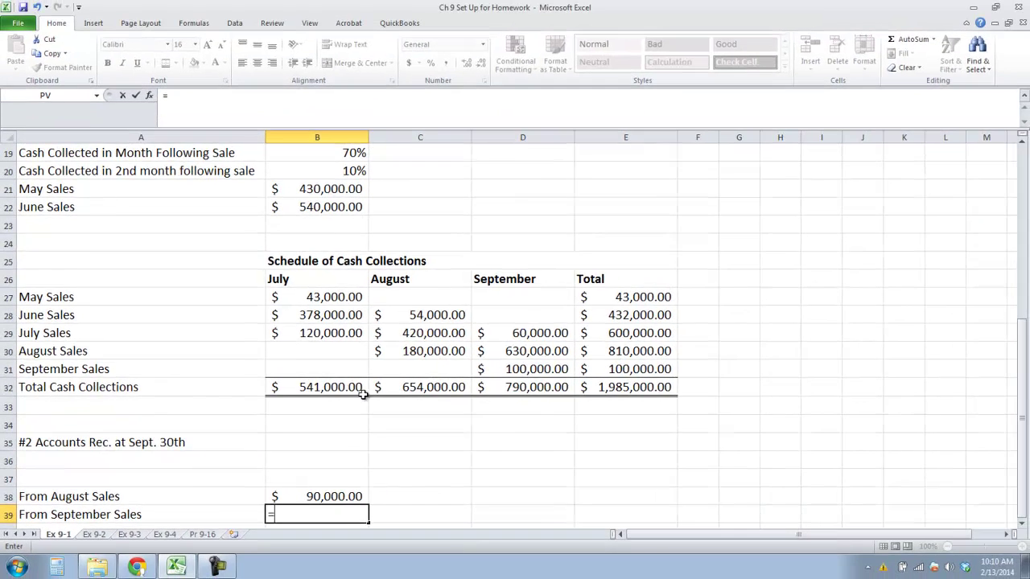
scroll(363, 394, "up", 1)
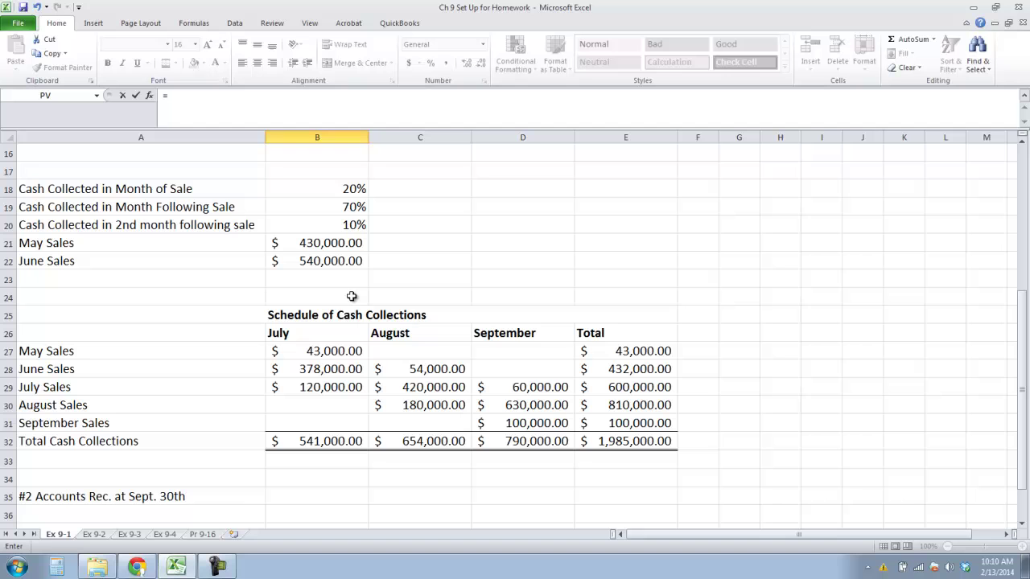
type("(")
left_click(328, 203)
type("+")
left_click(349, 241)
left_click(351, 208)
type(")*")
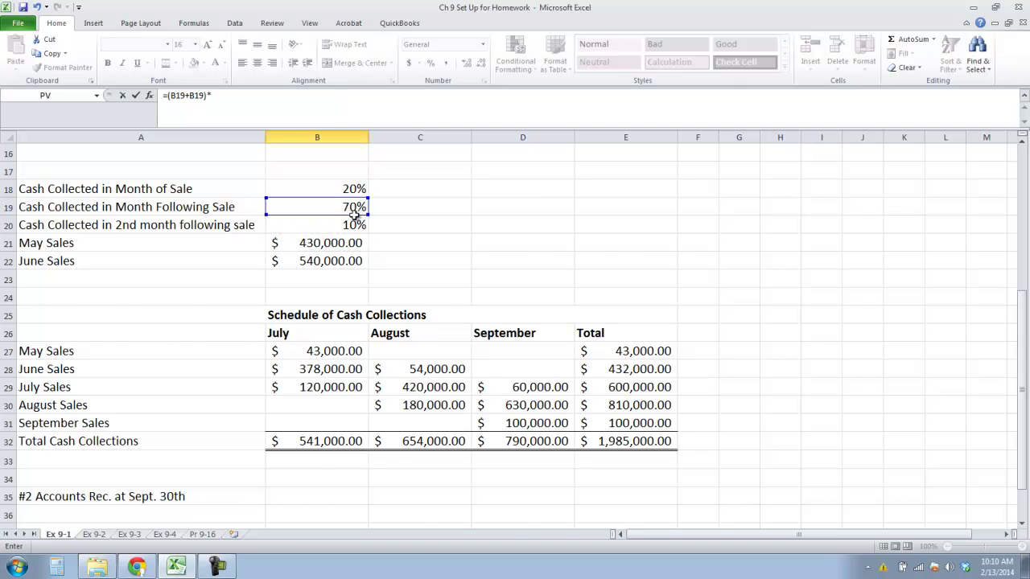
scroll(555, 277, "up", 1)
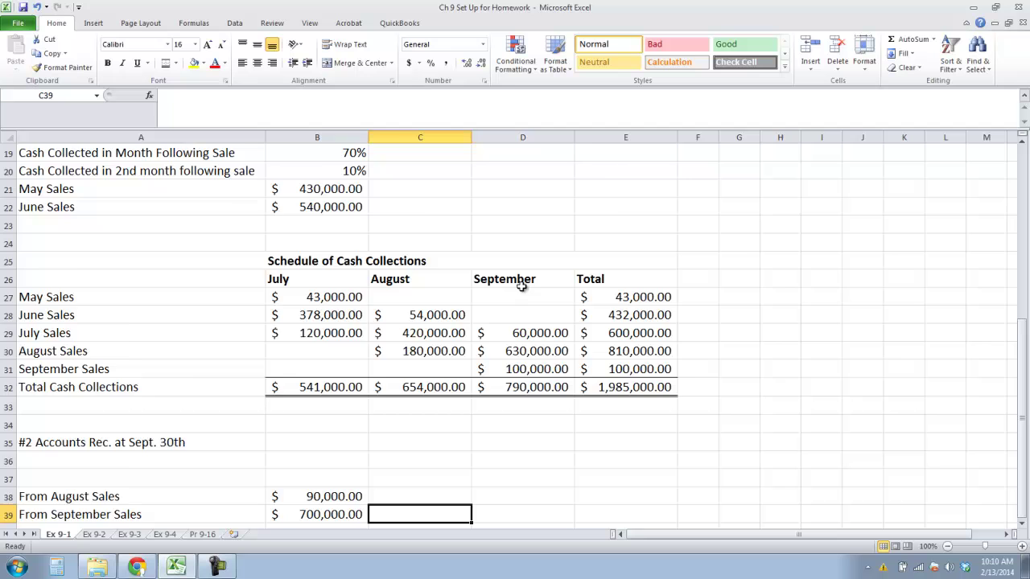
- Correct the uncollected September sales formula in B39 to =(B19+B20)*D15
scroll(499, 338, "down", 2)
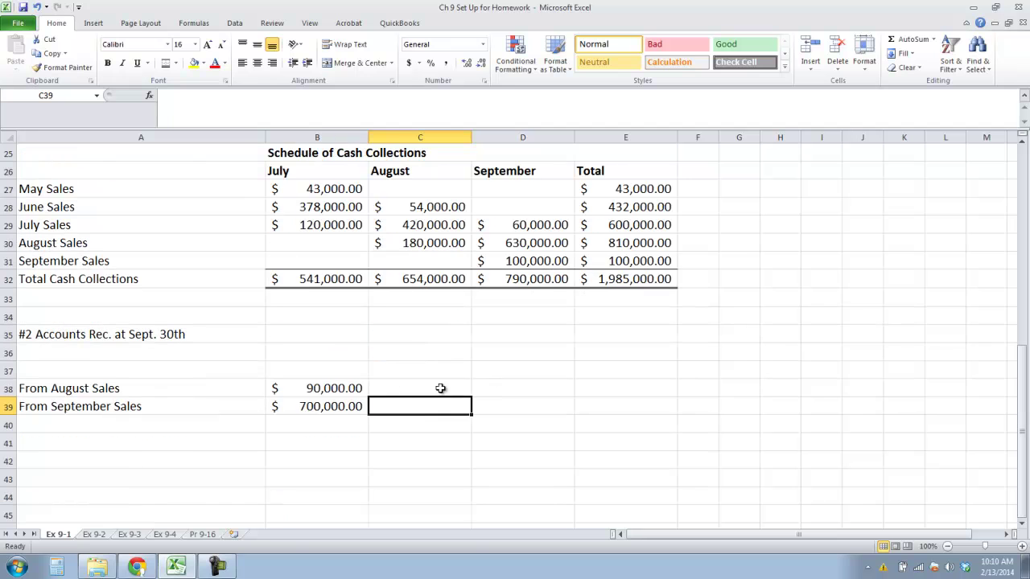
left_click(326, 405)
double_click(329, 405)
left_click(371, 406)
double_click(347, 405)
scroll(364, 415, "up", 4)
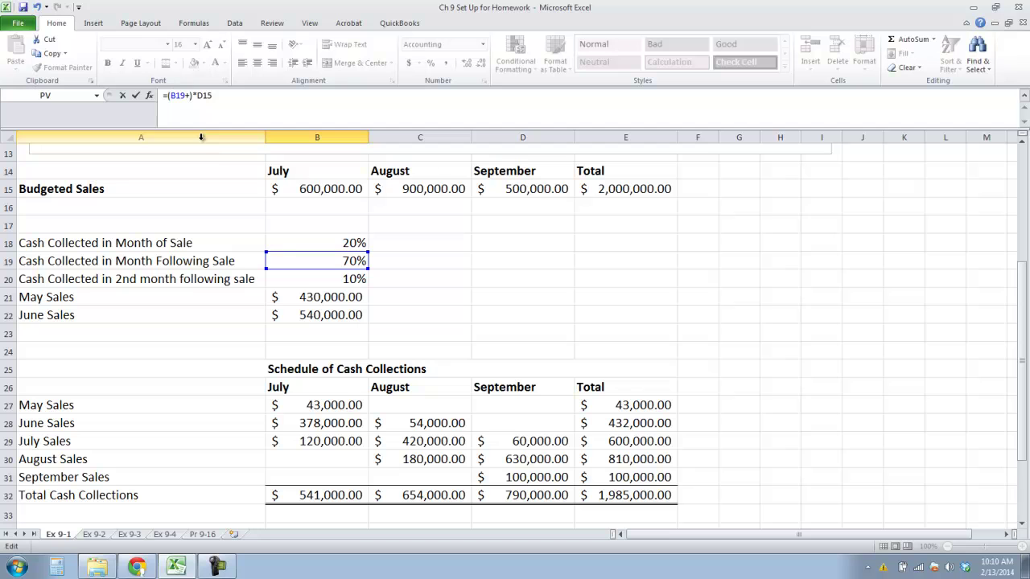
left_click(298, 277)
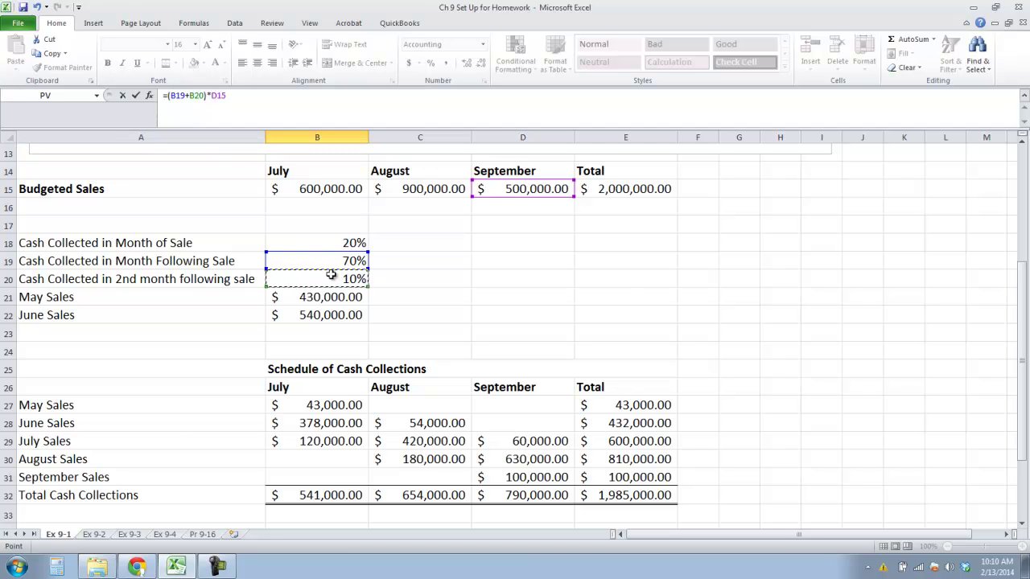
key("Return")
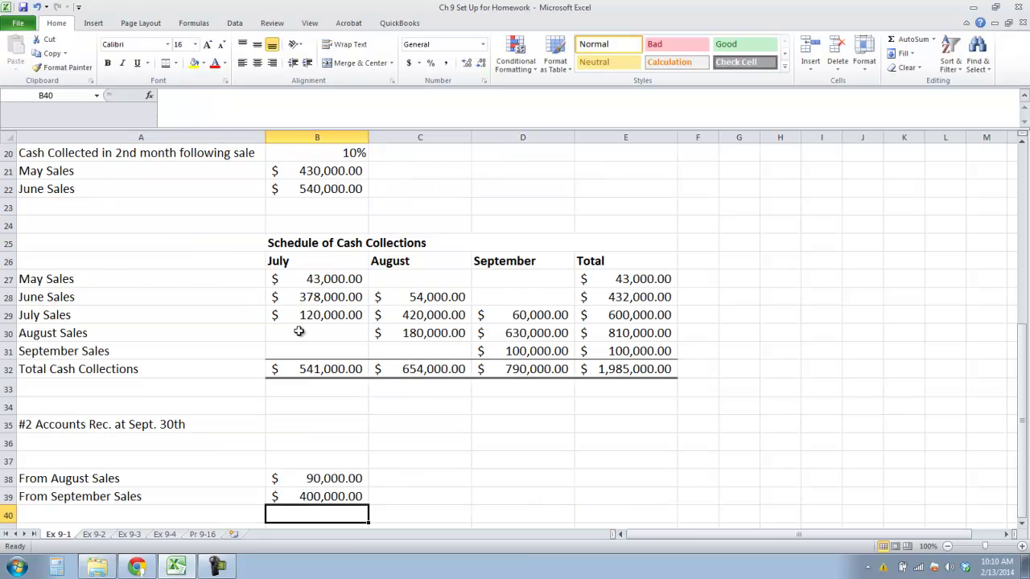
- Check the September receivable formula against the collection percentages in B19 and B20 and September's budgeted sales in D15
scroll(259, 404, "down", 1)
left_click(222, 439)
left_click(308, 443)
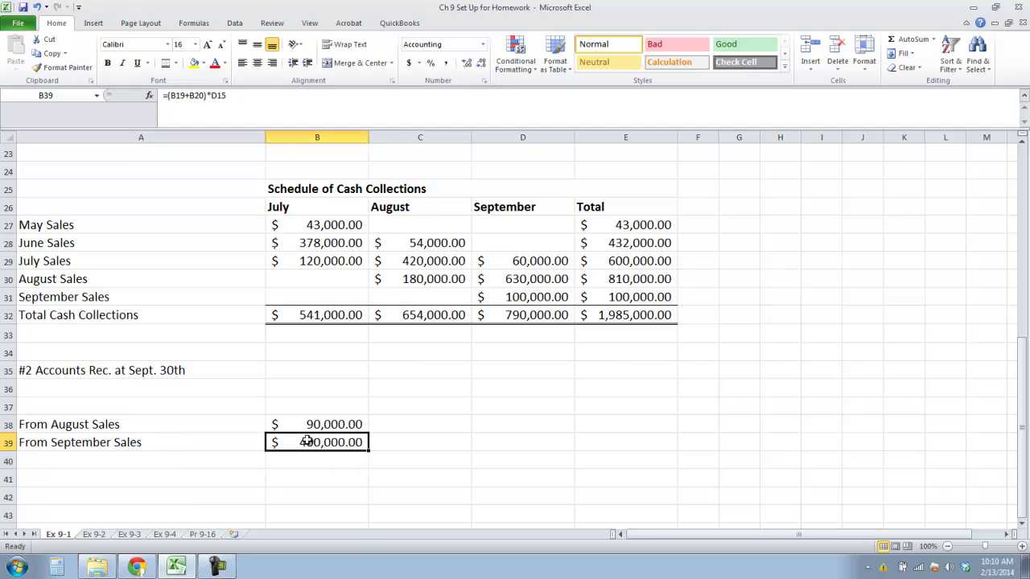
scroll(308, 442, "up", 3)
left_click(307, 247)
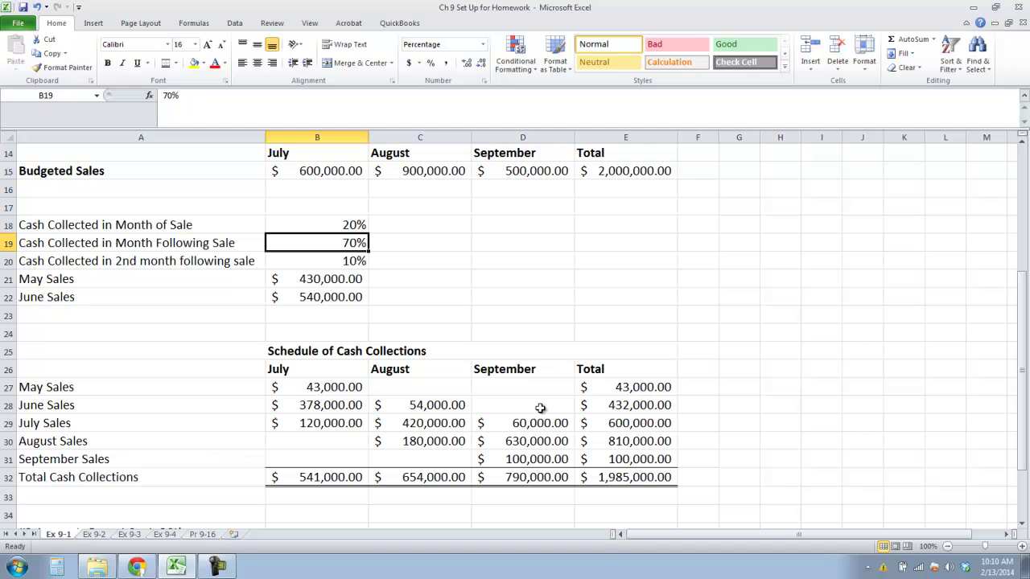
left_click(494, 170)
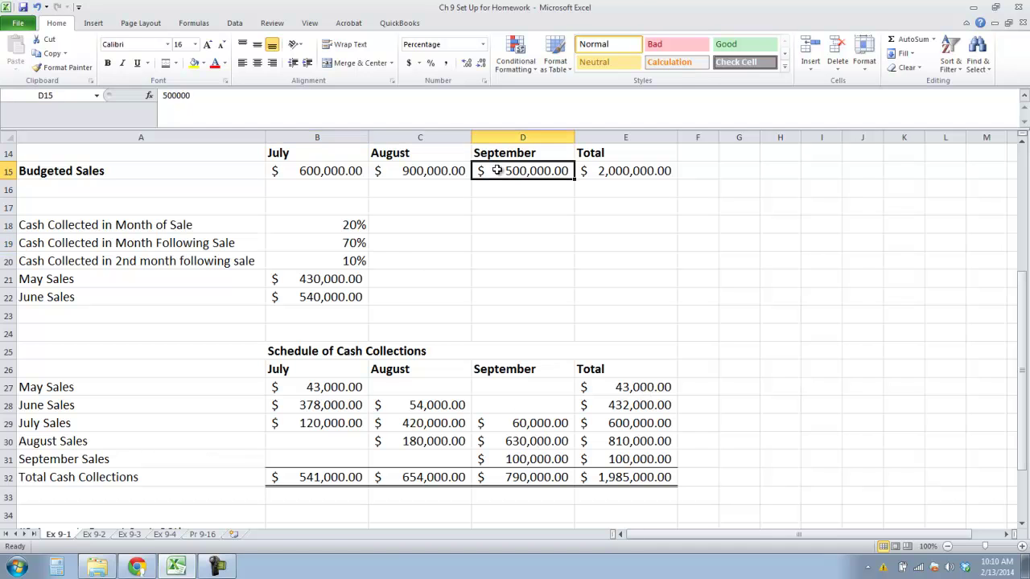
left_click(344, 262)
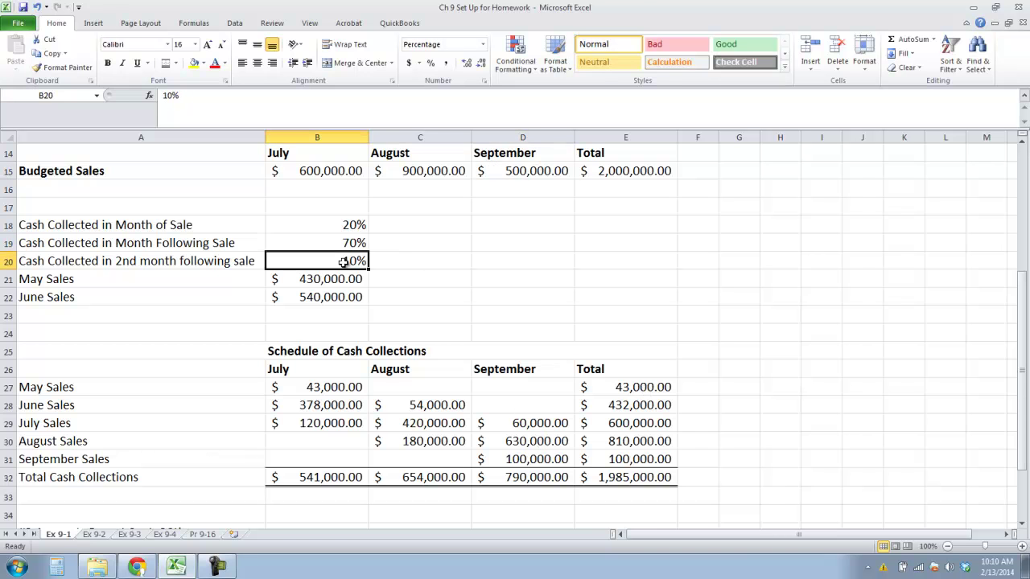
left_click(482, 169)
scroll(426, 316, "down", 3)
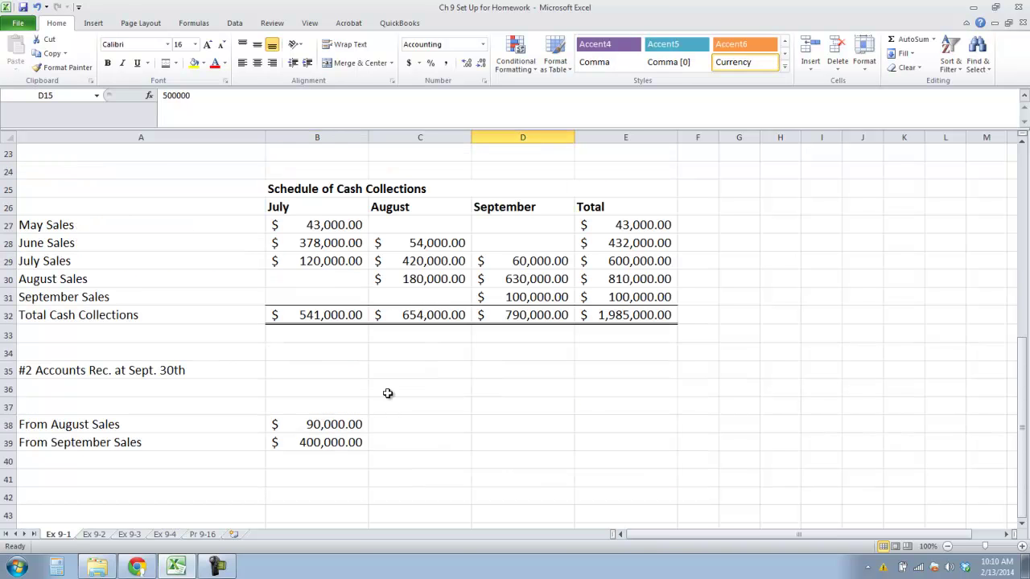
left_click(320, 442)
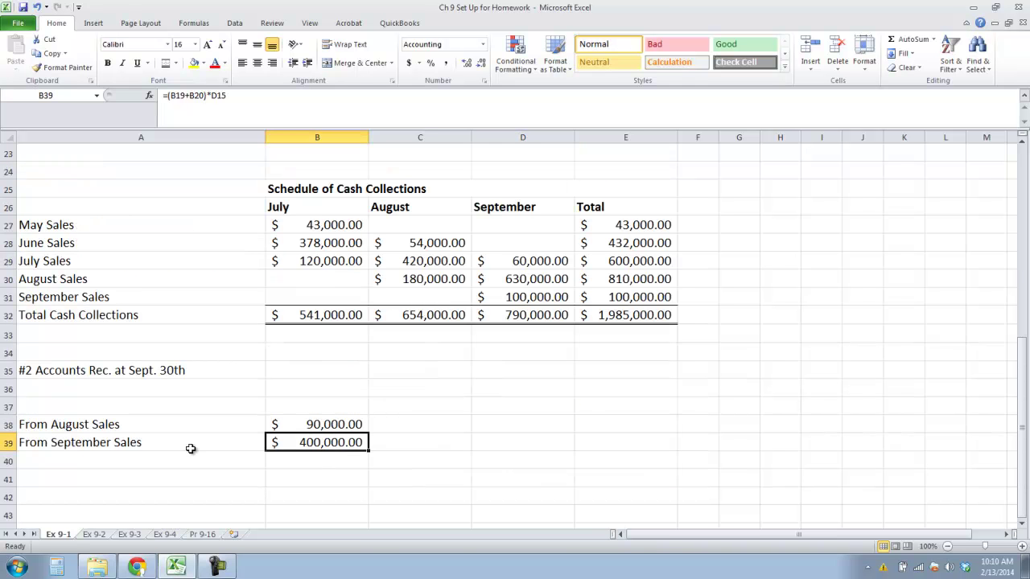
- Label cell A40, below the September receivable row, "A/R as of Sept. 30th"
left_click(193, 450)
left_click(190, 463)
type("A")
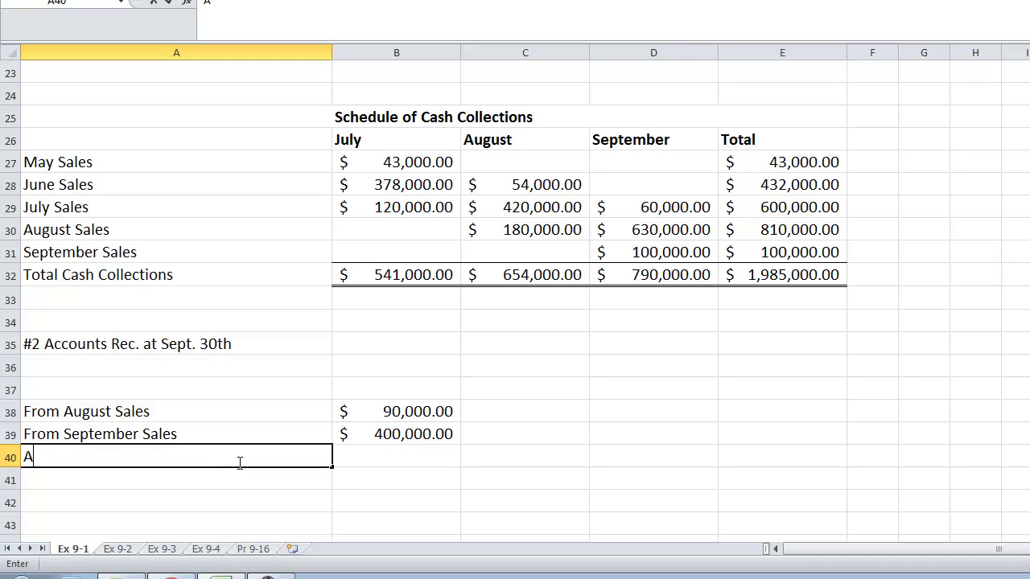
type("/R as of Sept")
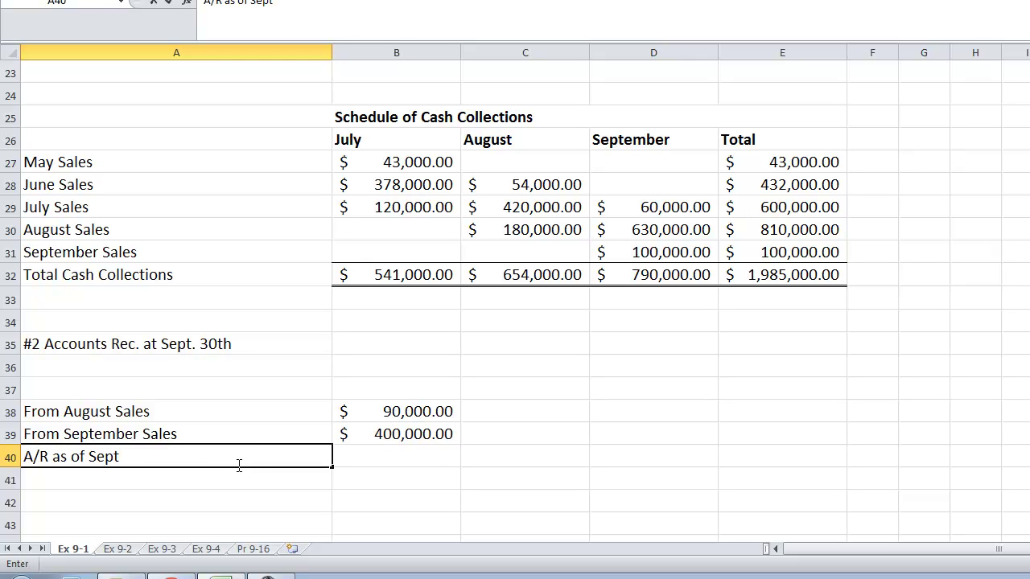
type(". 30th")
key("Tab")
- Total B38:B39 in B40 with a SUM formula and give the cell a top and double bottom border
type("=SUM(")
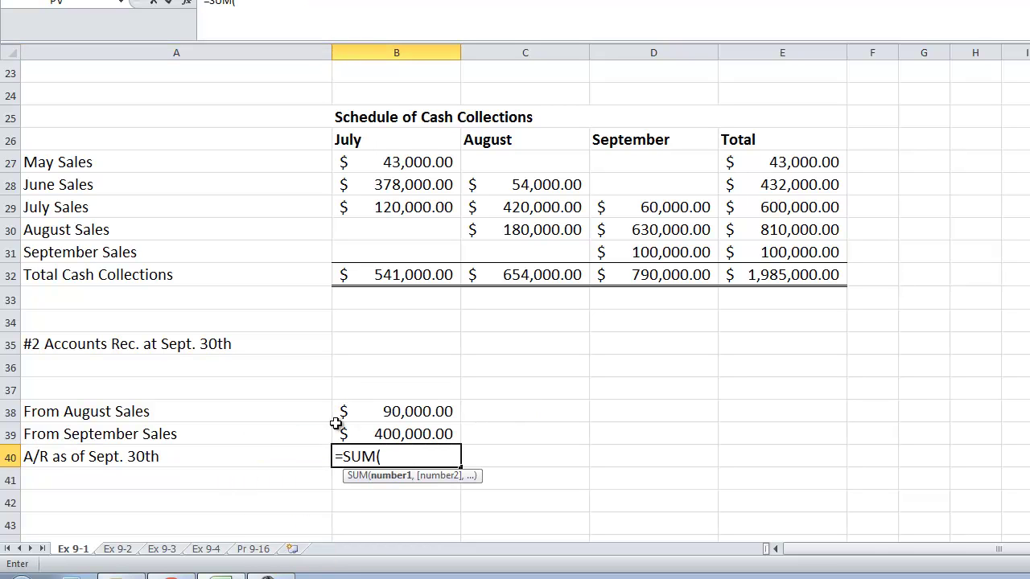
left_click_drag(368, 411, 364, 431)
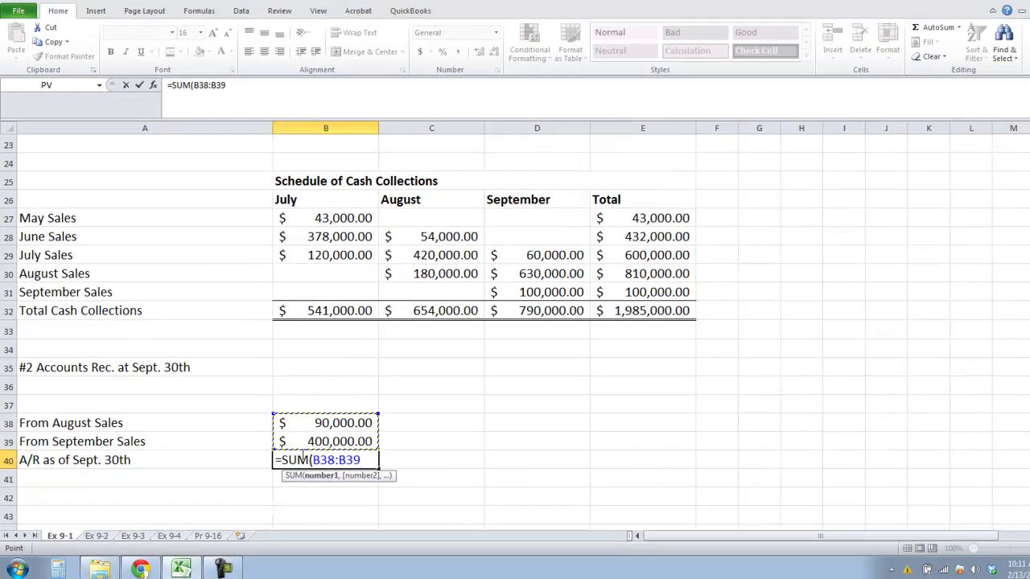
key("Return")
left_click(322, 460)
left_click(164, 62)
left_click(449, 516)
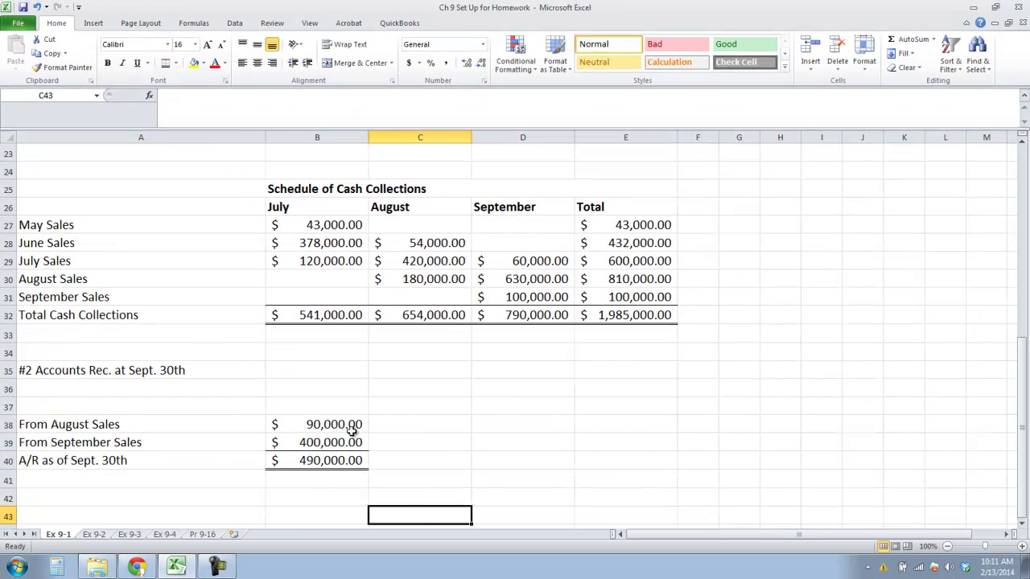
- Switch to the Ex 9-2 sheet and widen column B to about 22.29
scroll(352, 430, "up", 1)
scroll(306, 478, "up", 2)
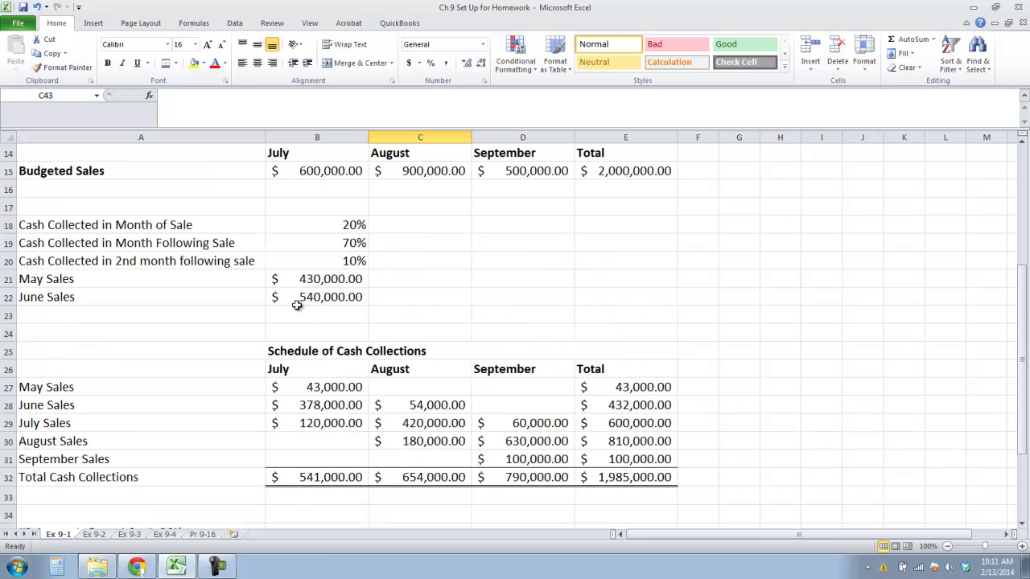
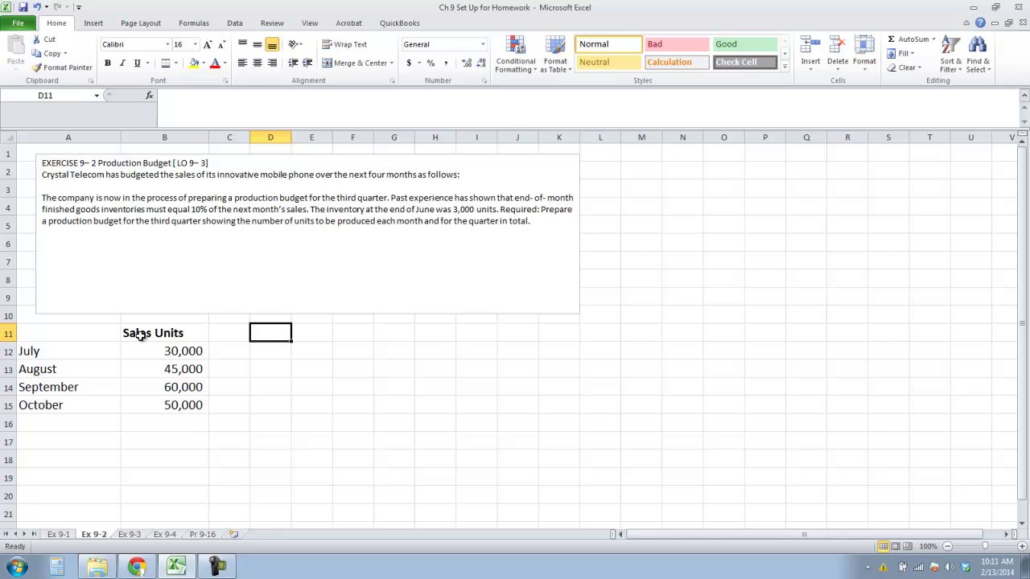
left_click_drag(209, 138, 225, 137)
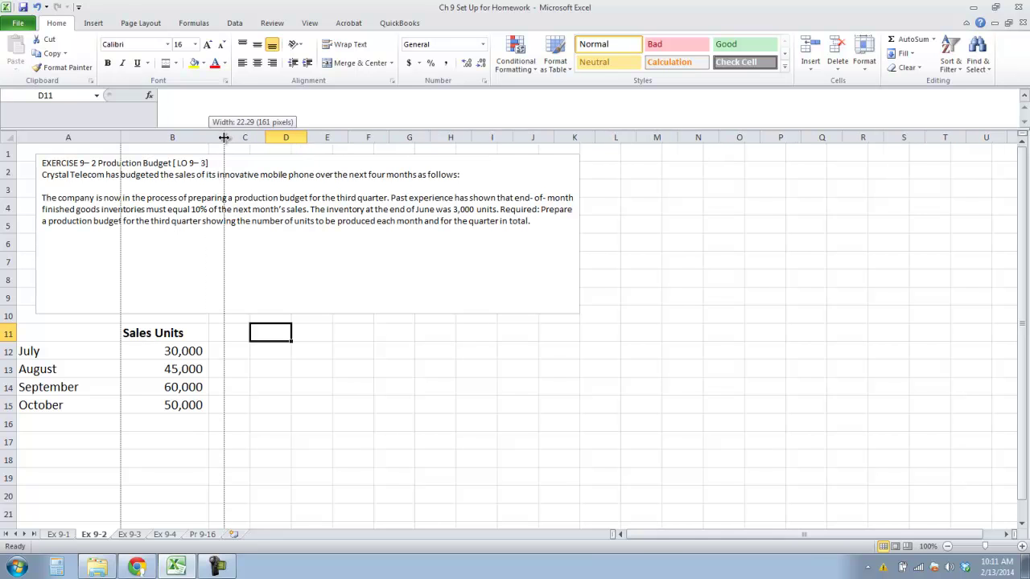
left_click(96, 448)
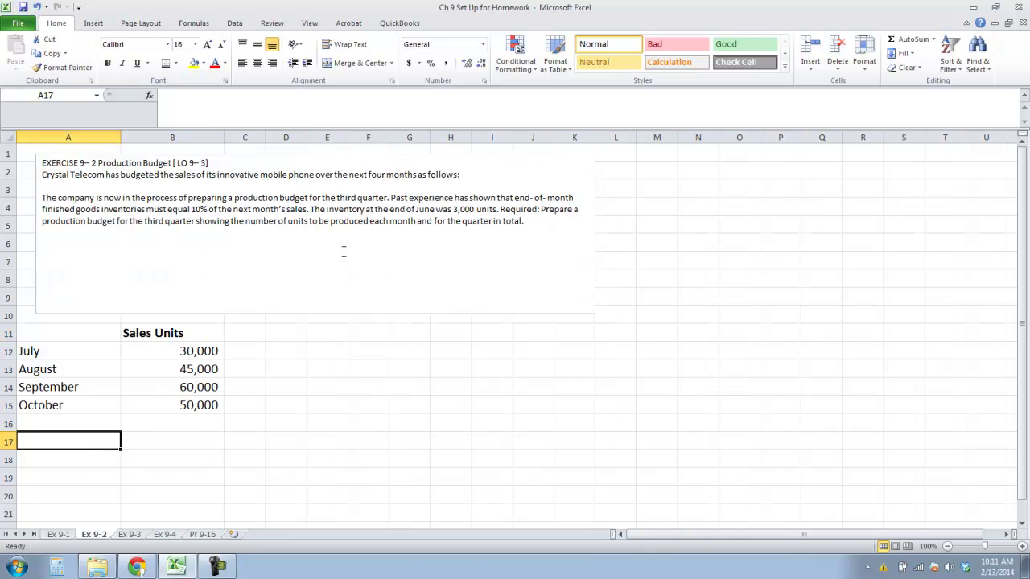
- Enlarge all the exercise text in the Ex 9-2 text box to font size 12
left_click_drag(535, 231, 42, 161)
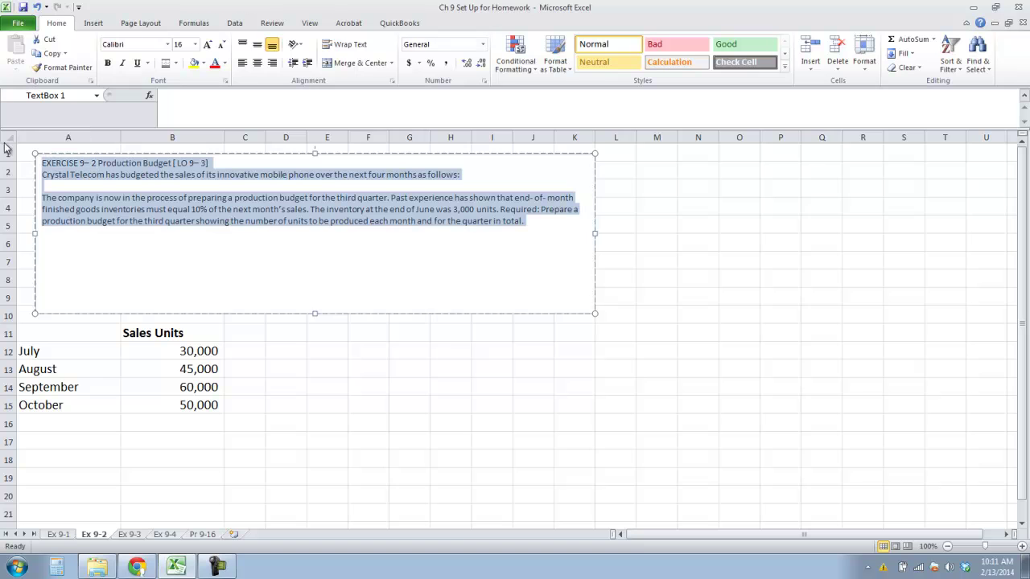
left_click(208, 45)
left_click(198, 370)
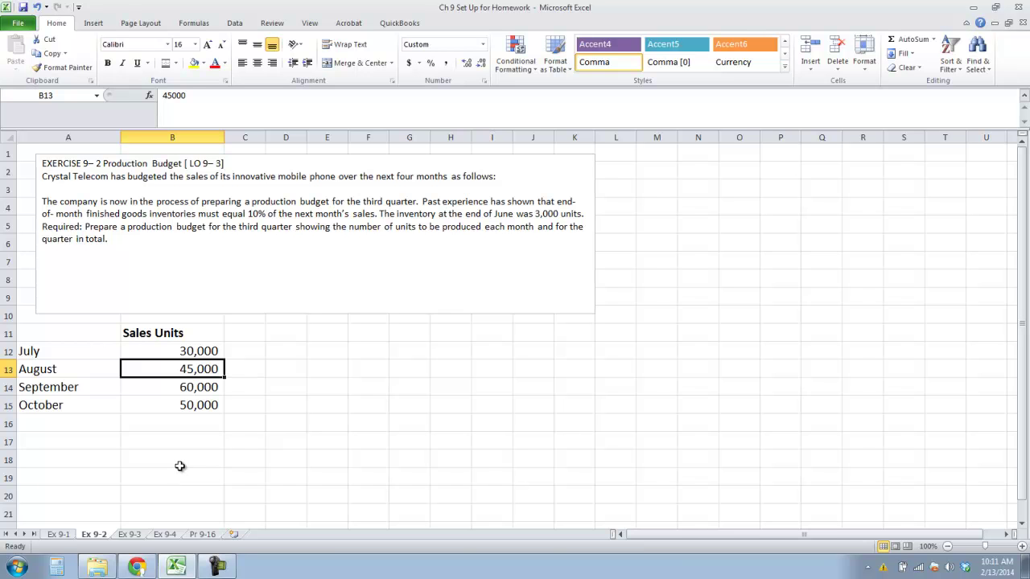
- Review the budgeted sales months and the inventory and production requirements in the exercise text
left_click(49, 350)
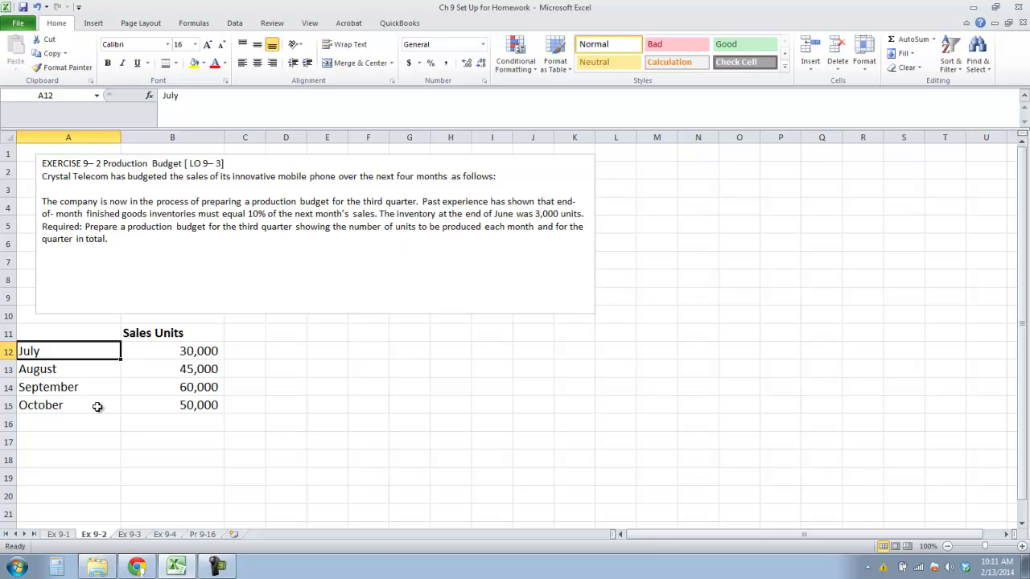
left_click(238, 242)
left_click_drag(153, 241, 86, 214)
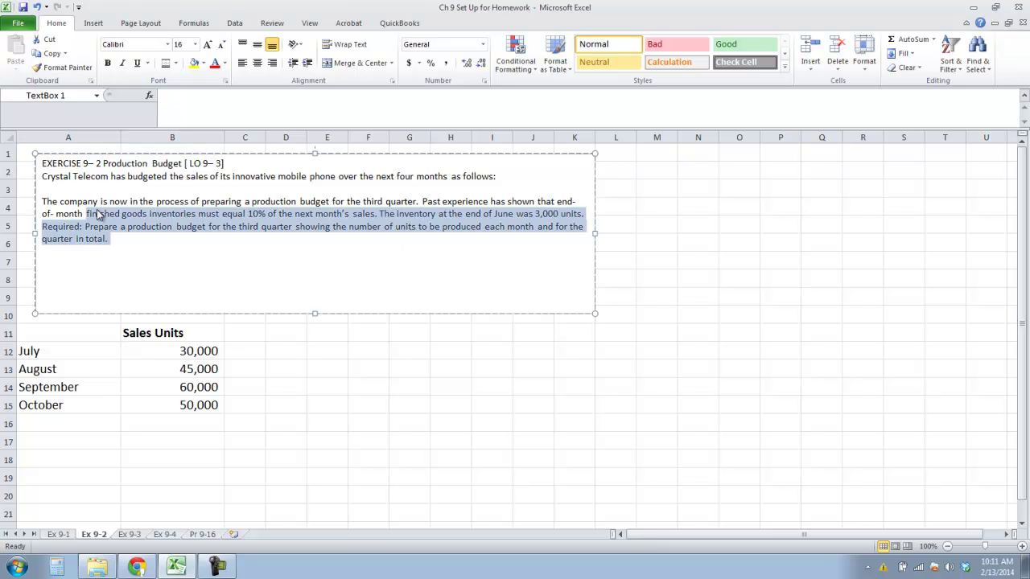
left_click(154, 239)
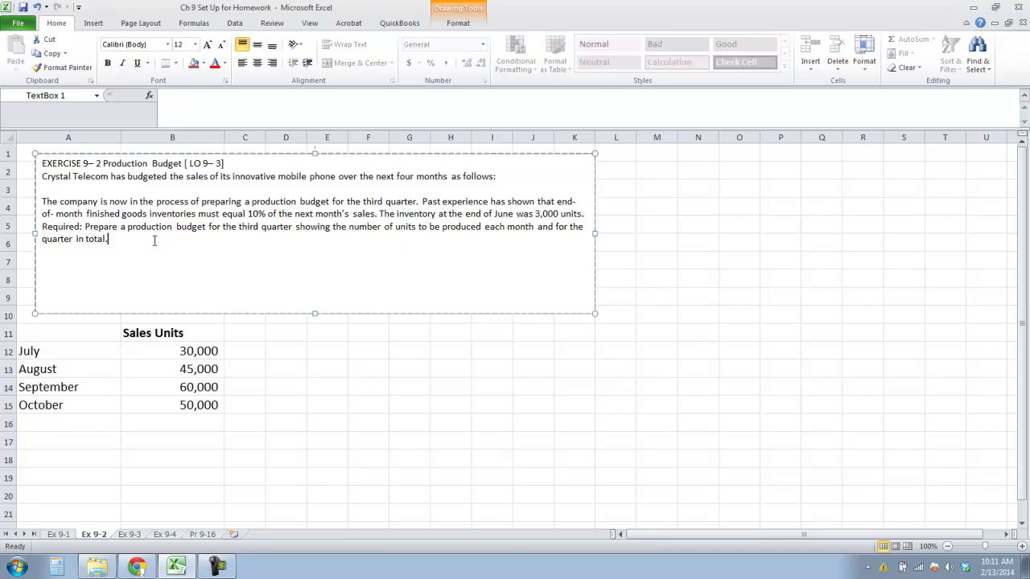
left_click(104, 422)
left_click(104, 436)
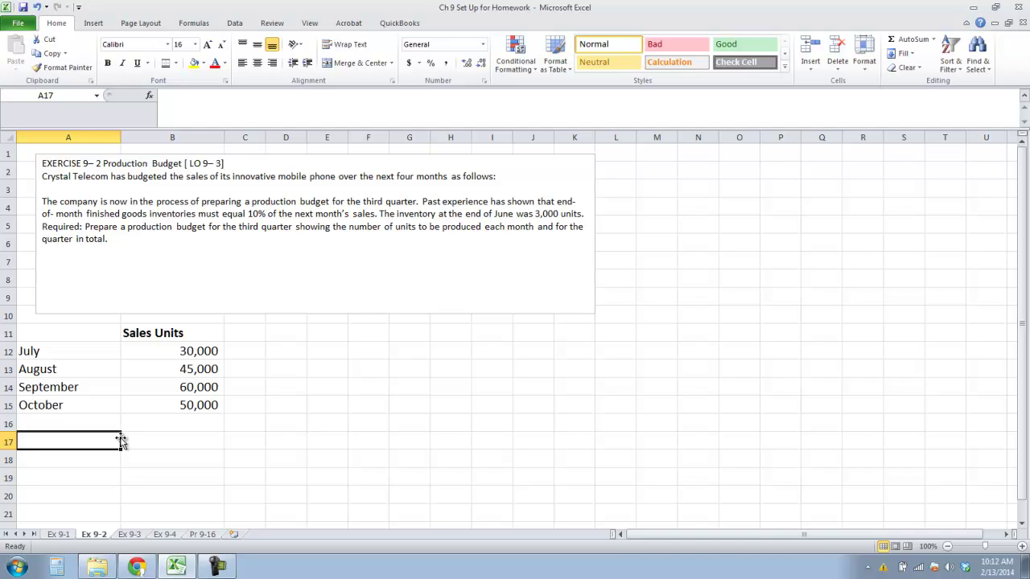
type("Budg")
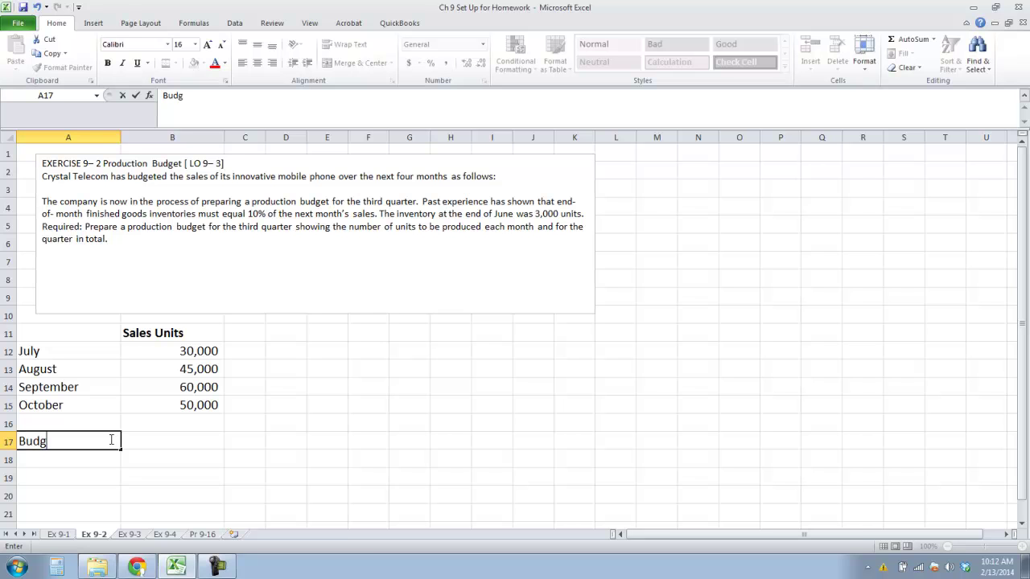
type("etd")
key("BackSpace")
key("BackSpace")
key("BackSpace")
key("BackSpace")
key("BackSpace")
key("BackSpace")
key("BackSpace")
type("Pri")
key("BackSpace")
key("BackSpace")
key("BackSpace")
key("BackSpace")
key("BackSpace")
key("Escape")
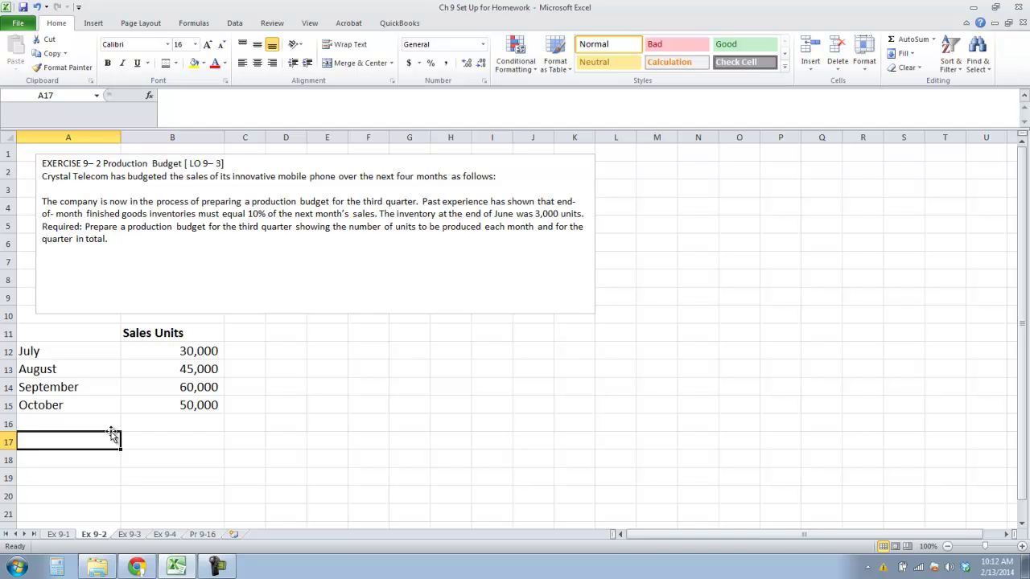
- Fill row 17 below the sales units with "Finished goods", 10% and "of next months sales" in columns A to C
type("Finished goods")
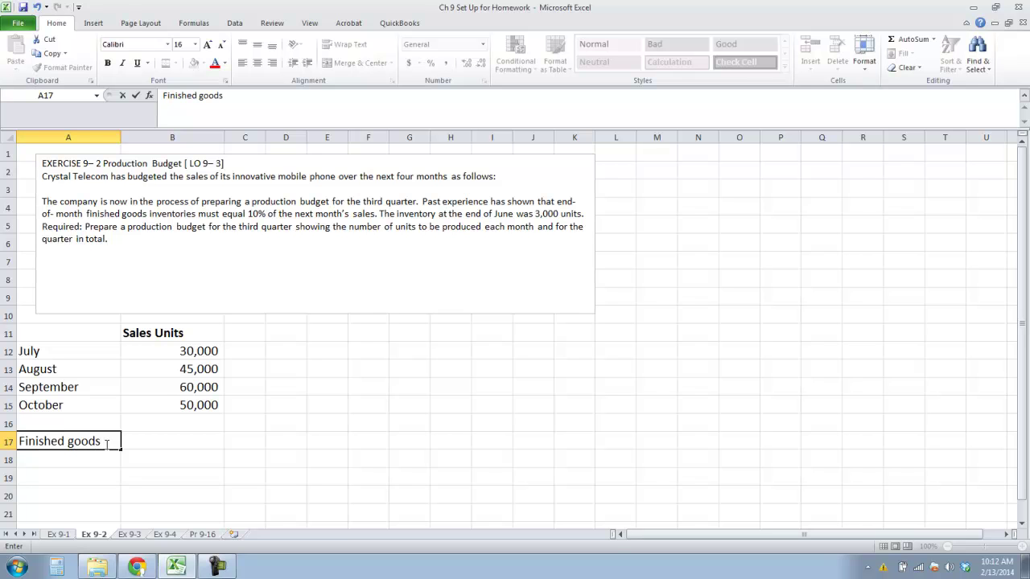
key("Tab")
type("10%")
key("Tab")
type("of next months sales")
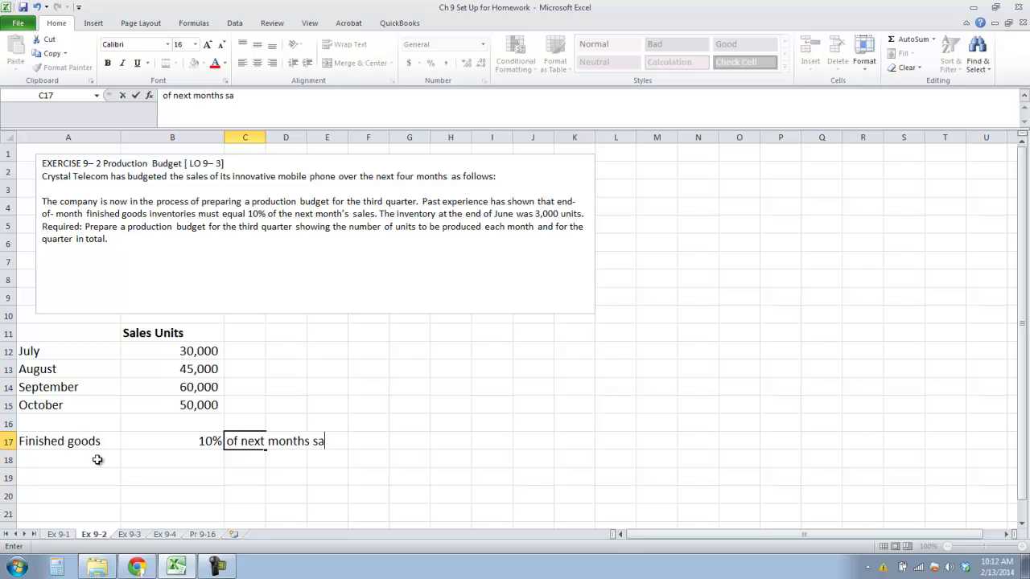
key("Return")
- Label cell A18 "June Ending Inventory" and enter 3000 in B18
type("Ju")
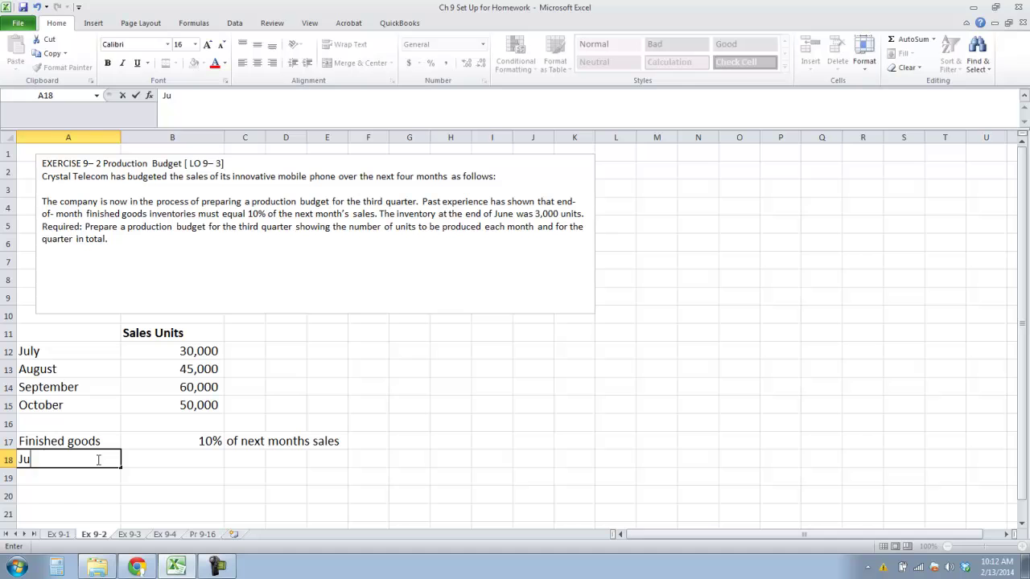
type("ne Ending Inventory")
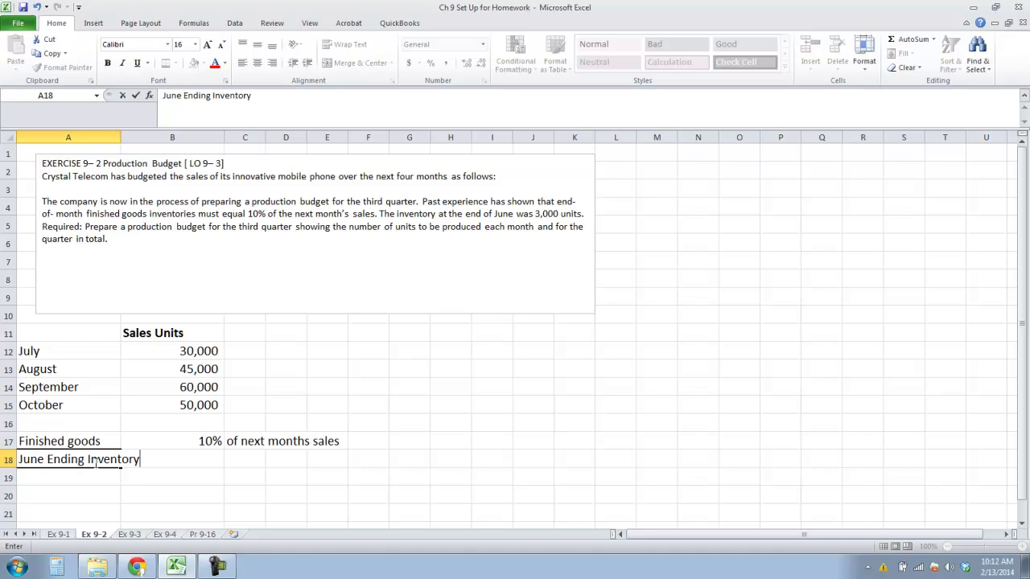
key("Tab")
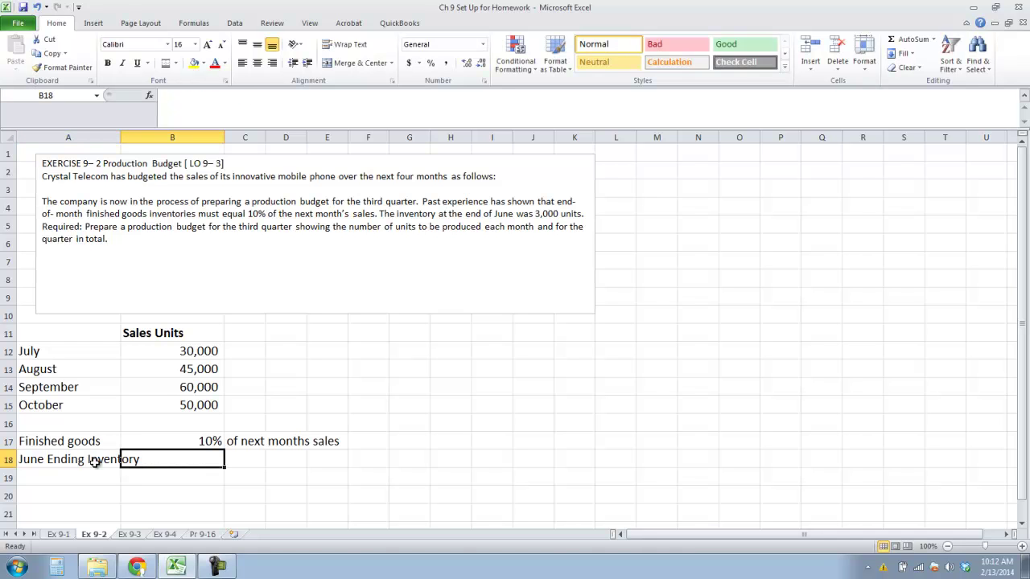
type("3000")
key("Tab")
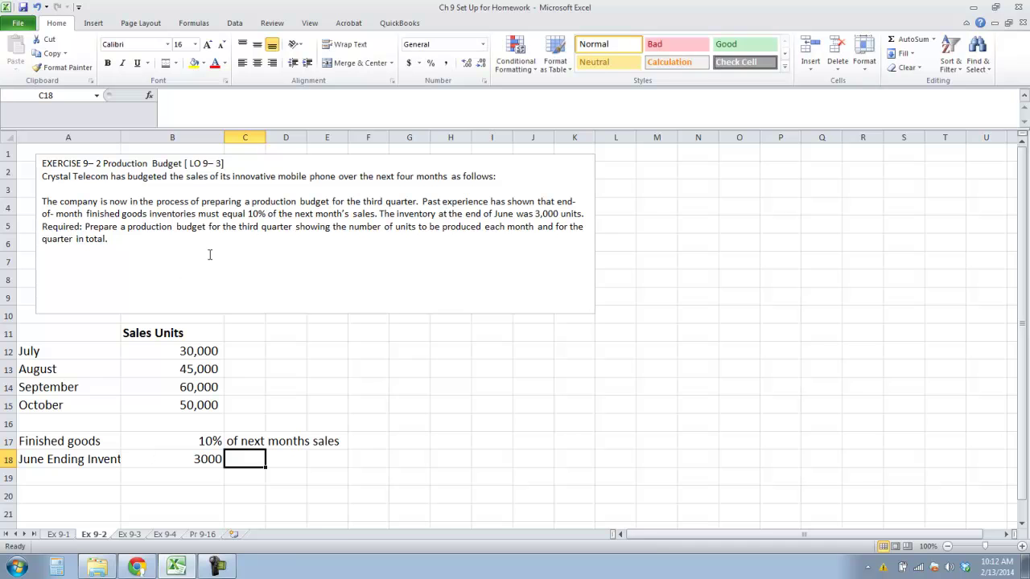
- Widen column A to fit its labels and apply the comma number style to the June inventory in B18
left_click_drag(121, 139, 171, 138)
left_click(231, 452)
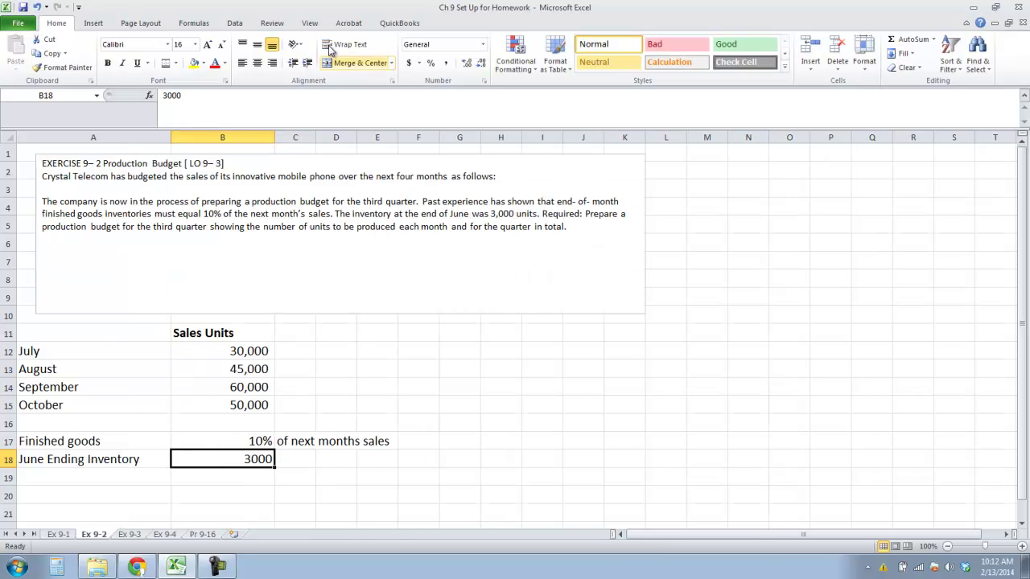
left_click(445, 67)
scroll(324, 402, "down", 1)
left_click(145, 459)
left_click(100, 444)
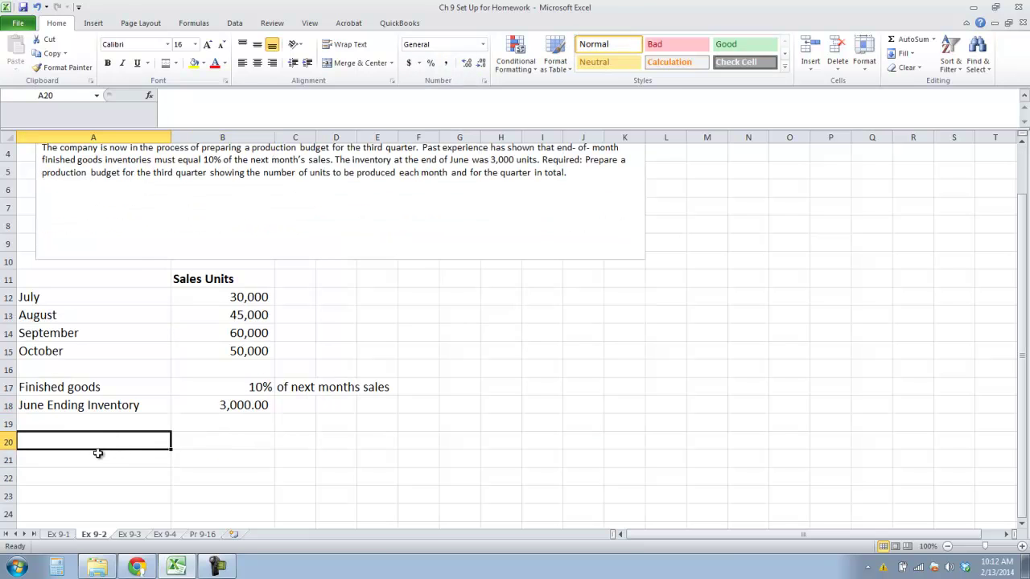
- Add the heading "Production Budget" in cell A20 and make it bold
type("Production bud")
key("BackSpace")
key("BackSpace")
type("udget")
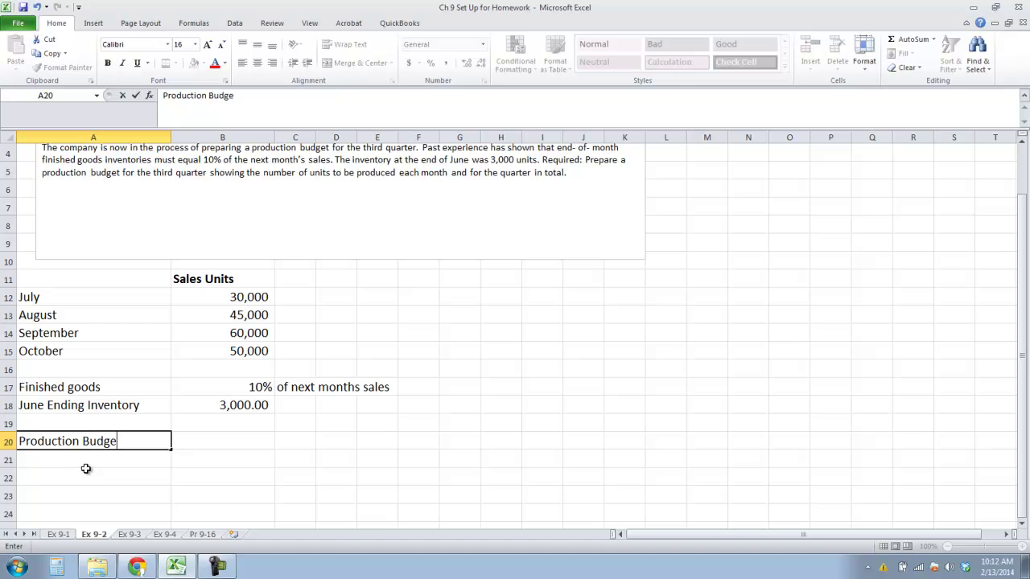
key("Return")
left_click(94, 441)
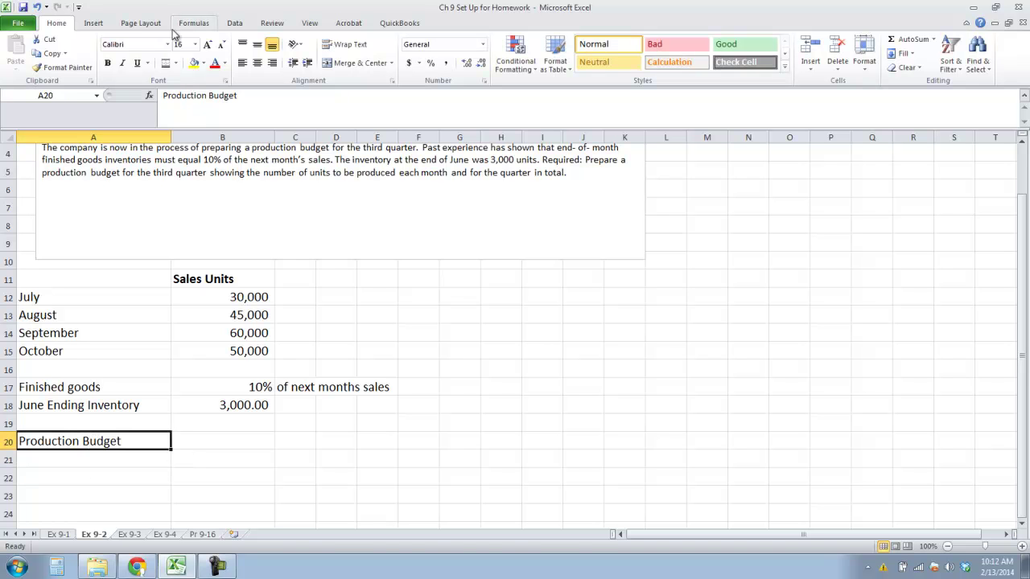
left_click(107, 63)
- Enter the column headings July, August, September and Total in cells B21 to E21 of the production budget
left_click(154, 476)
left_click(145, 458)
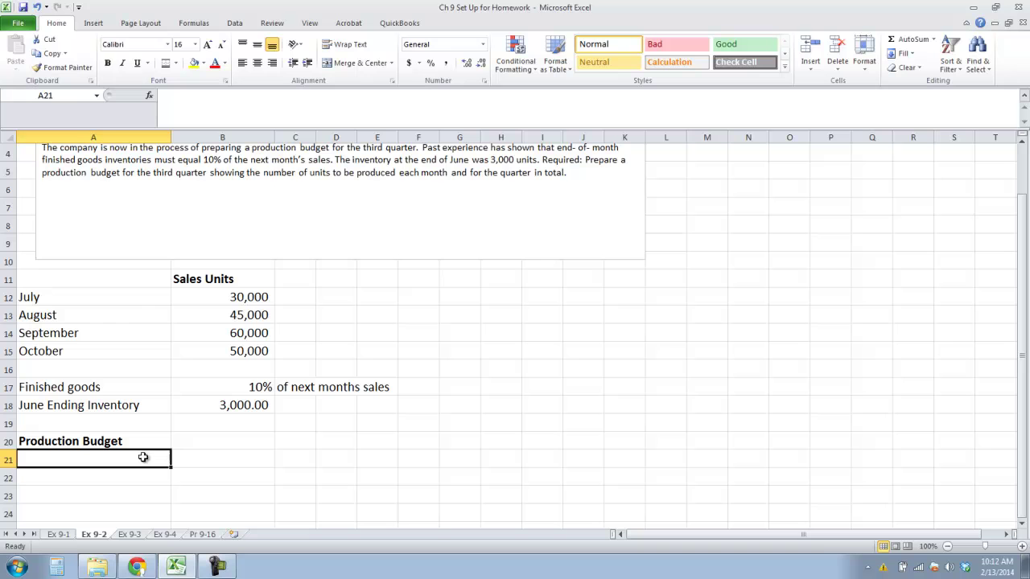
left_click(205, 443)
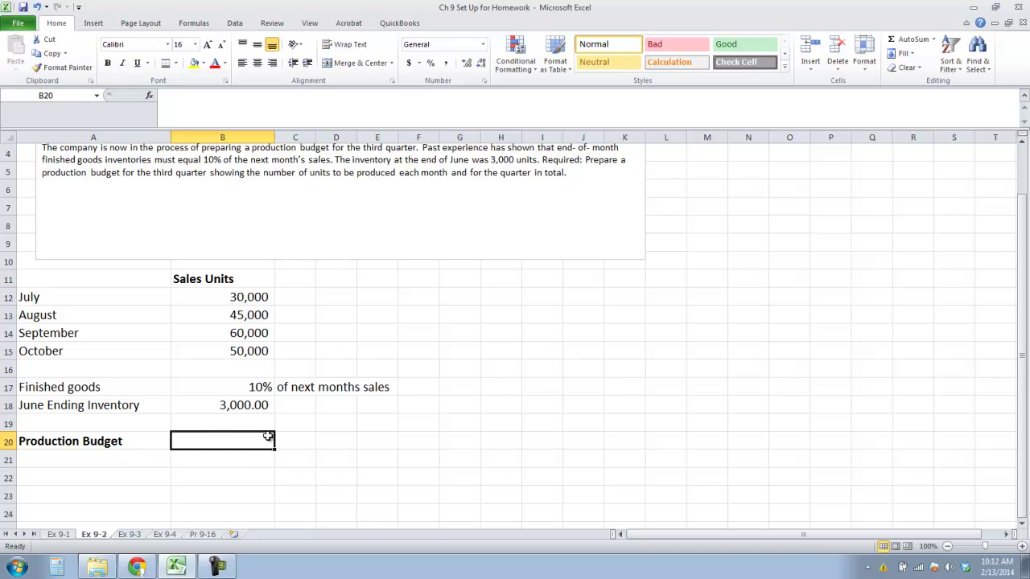
left_click(233, 455)
type("July")
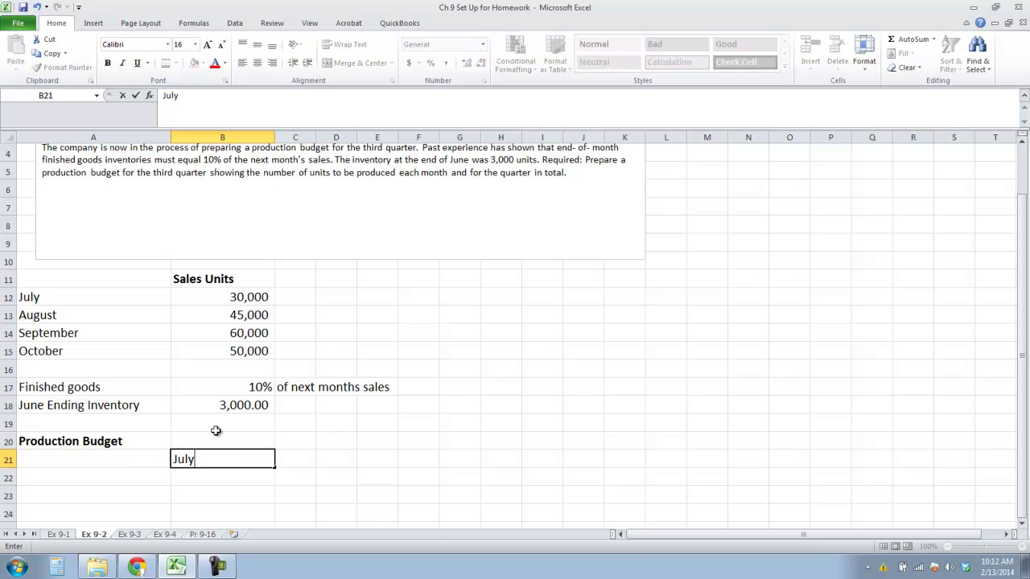
key("Tab")
type("August")
key("Tab")
type("September")
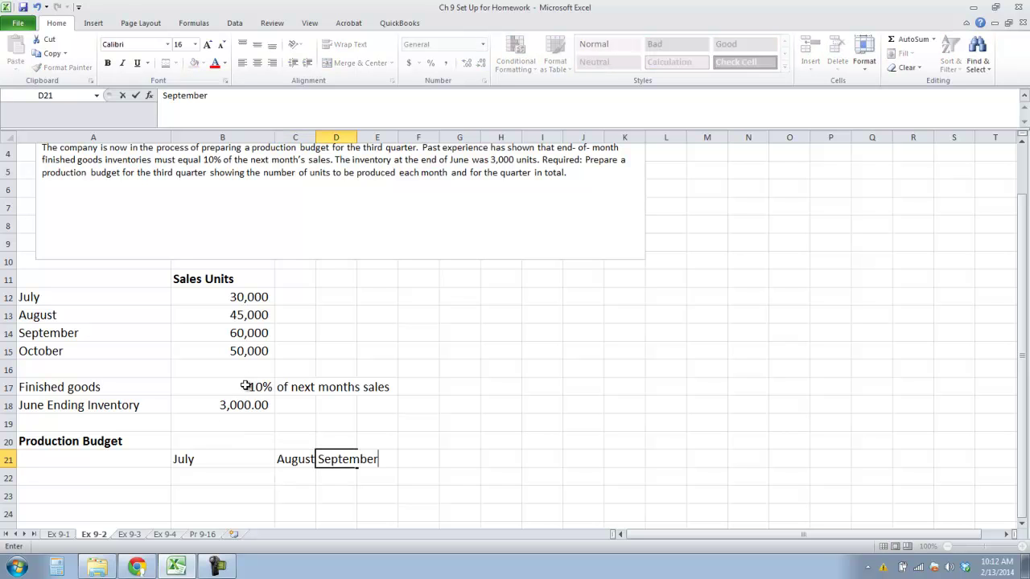
key("Tab")
type("A")
key("BackSpace")
type("Total")
key("Tab")
- Make the headings in B21 to E21 bold and widen the columns so that September fits
left_click_drag(227, 455, 373, 457)
left_click(107, 63)
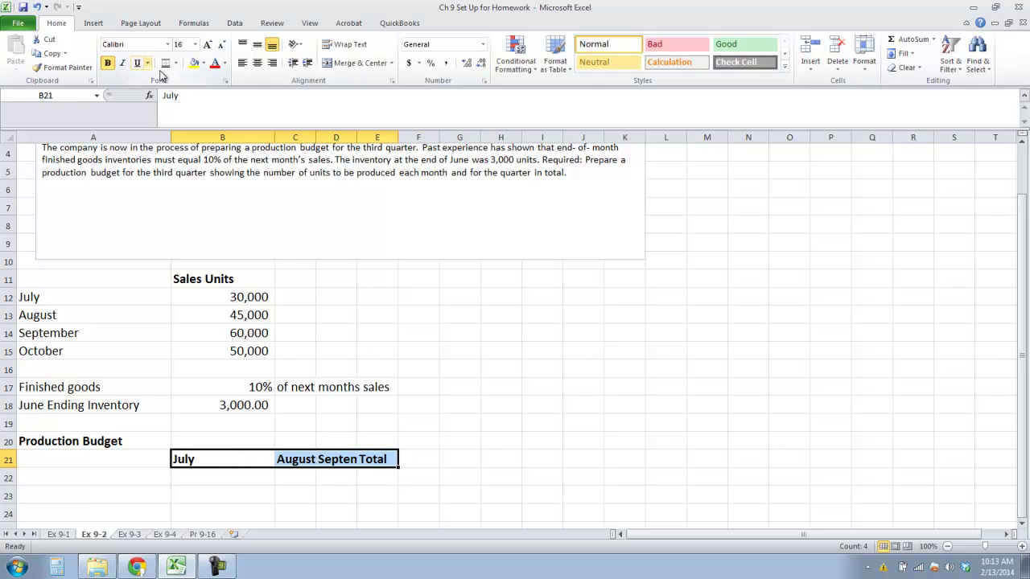
left_click_drag(313, 138, 545, 137)
- Label cell A22 "Budget Sales" and link July's budgeted sales in B22 to the July sales units in B12
left_click(110, 478)
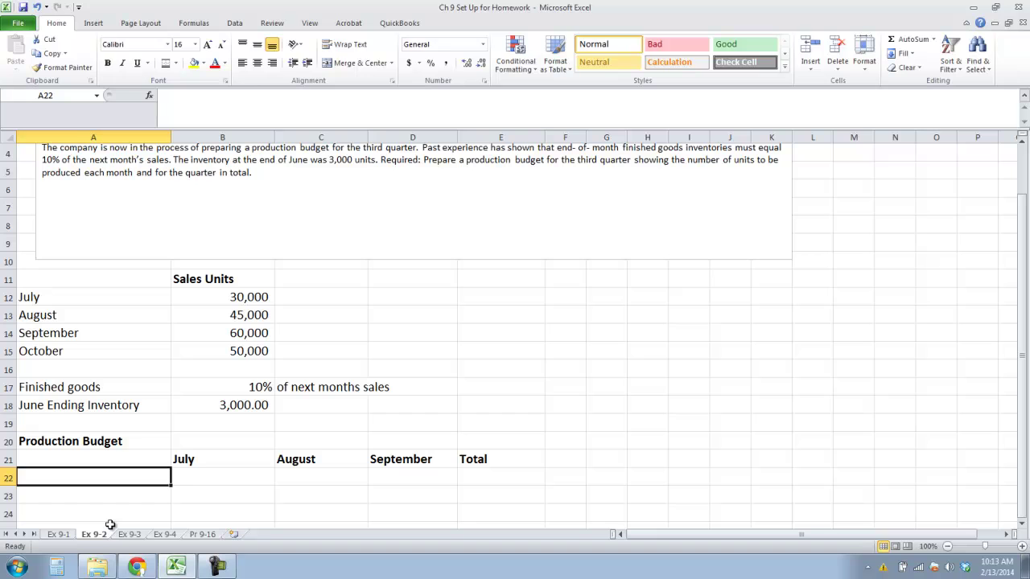
type("Budget Sales")
key("Tab")
type("=")
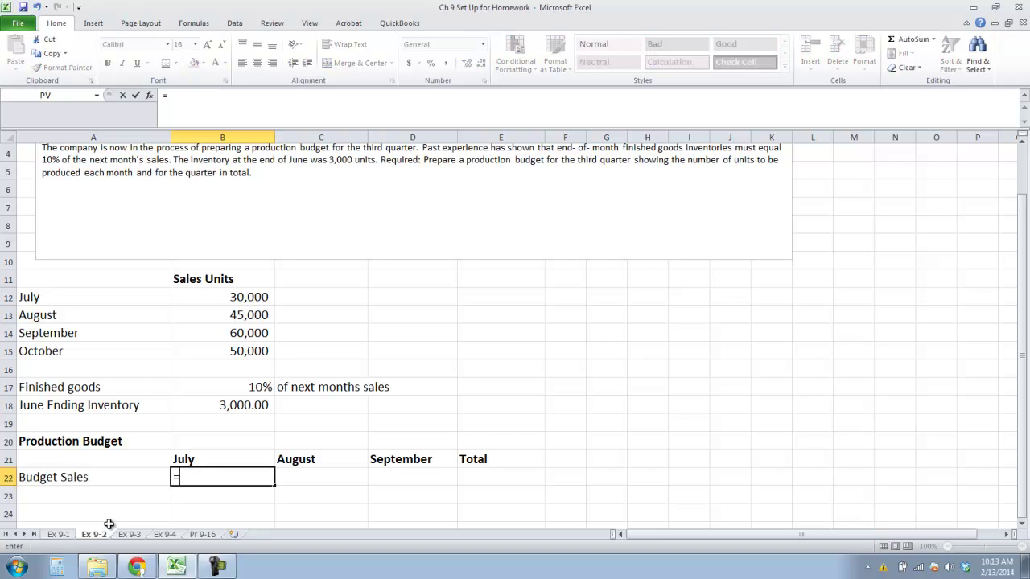
left_click(212, 301)
key("Tab")
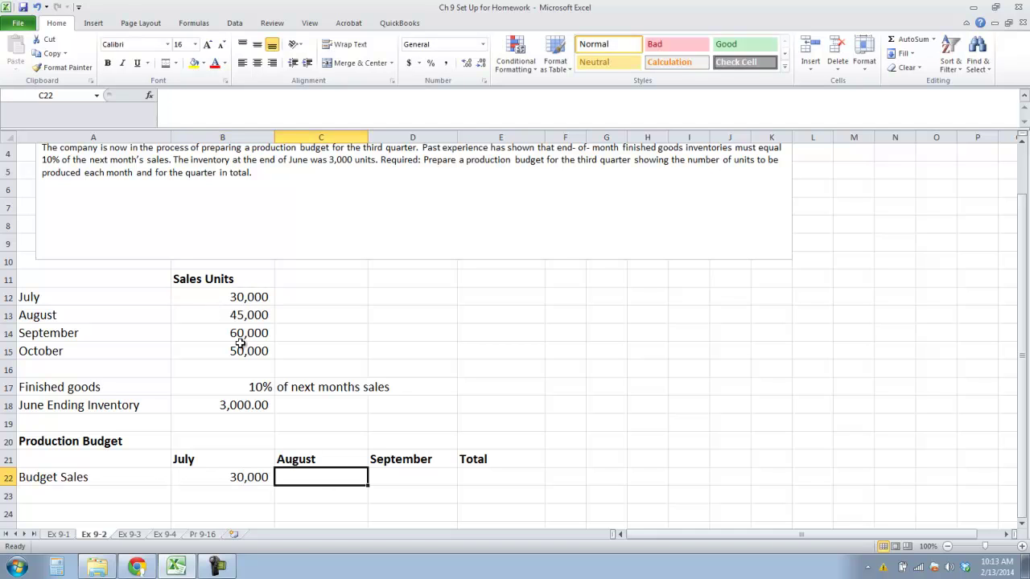
- Link August's and September's budgeted sales in C22 and D22 to their sales units in B13 and B14
type("=")
left_click(232, 318)
key("Return")
left_click(406, 474)
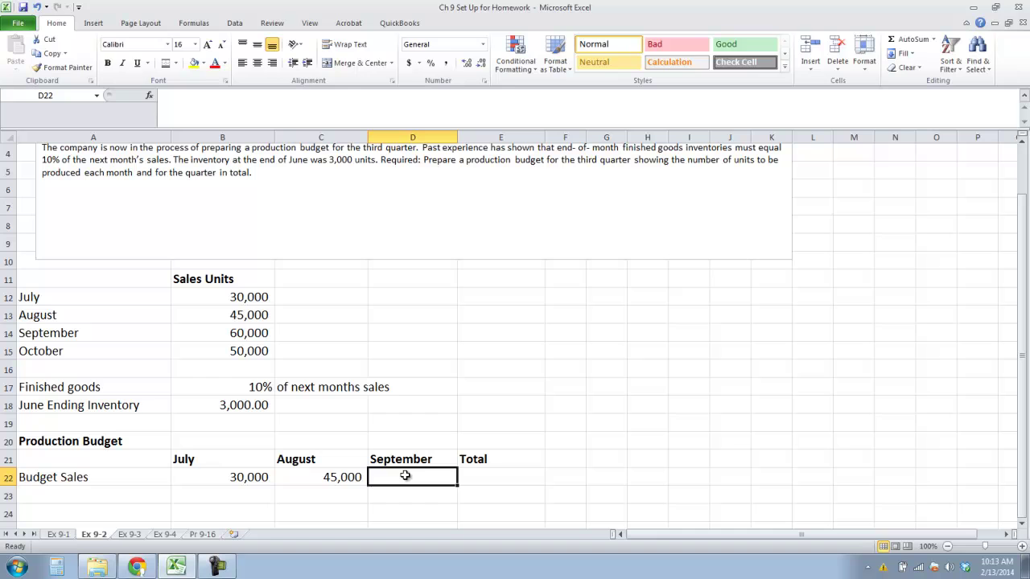
type("=")
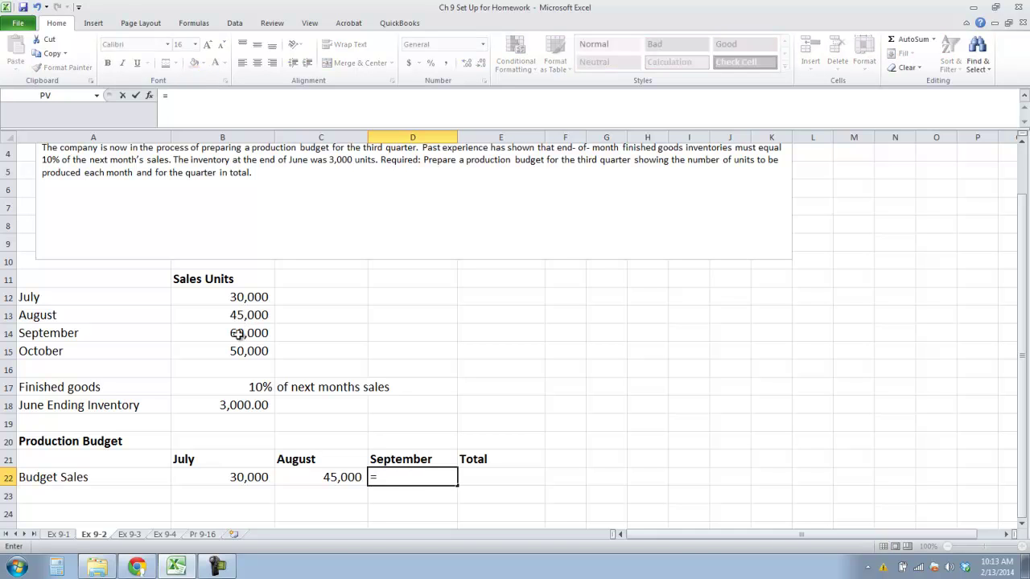
left_click(237, 337)
key("Return")
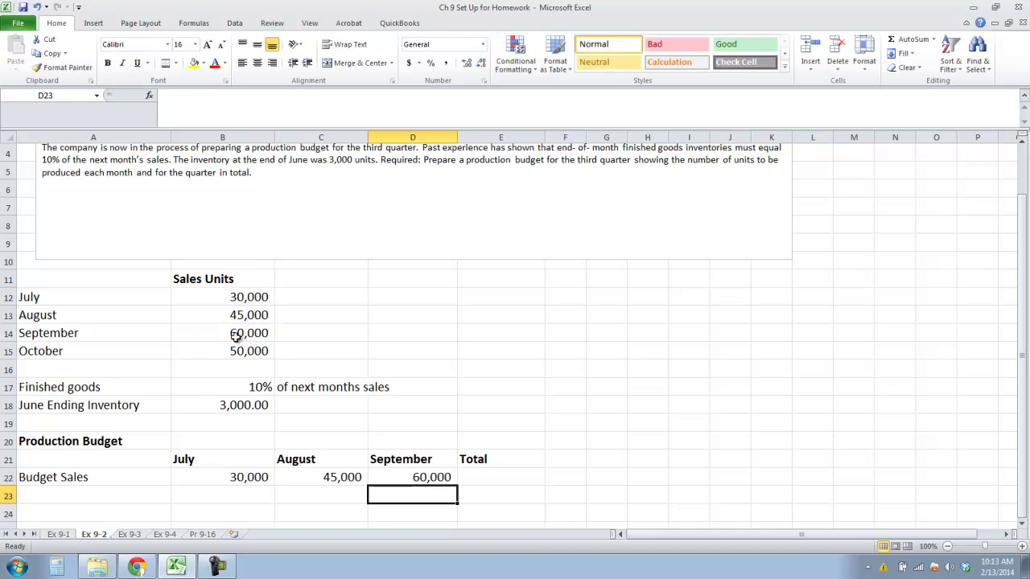
- Total the quarter's budgeted sales in E22 with a SUM of B22 to D22
left_click(491, 477)
type("=SUM(")
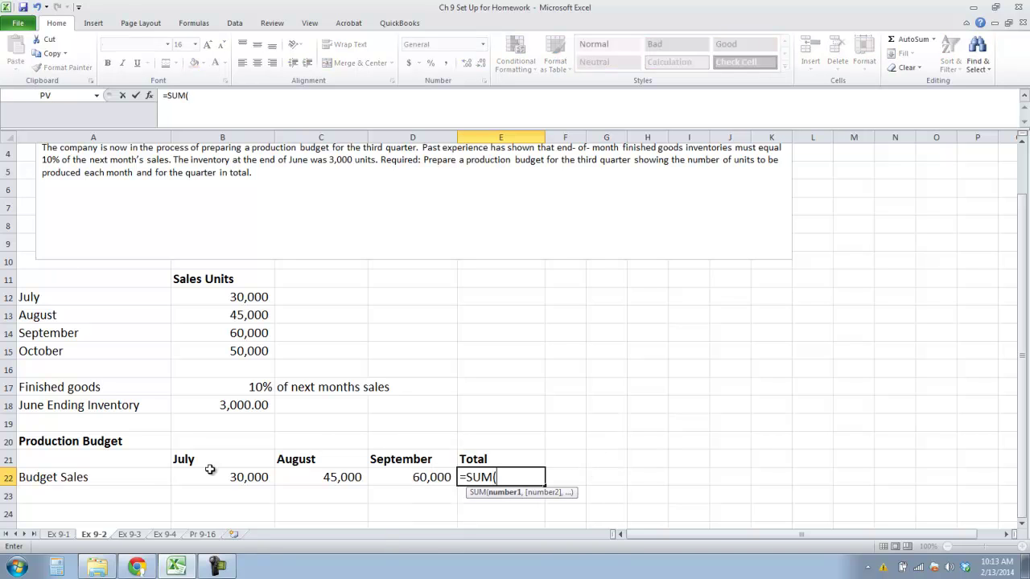
left_click_drag(211, 470, 437, 471)
key("Tab")
- Label cell A23 "Add desired ending inventory" and widen column A to fit the label
left_click(102, 500)
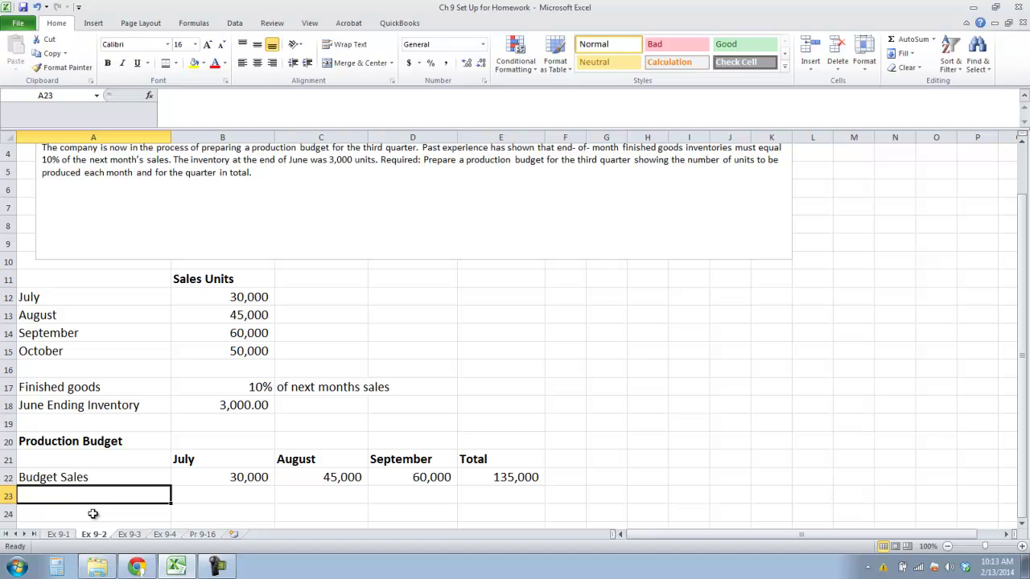
type("Add")
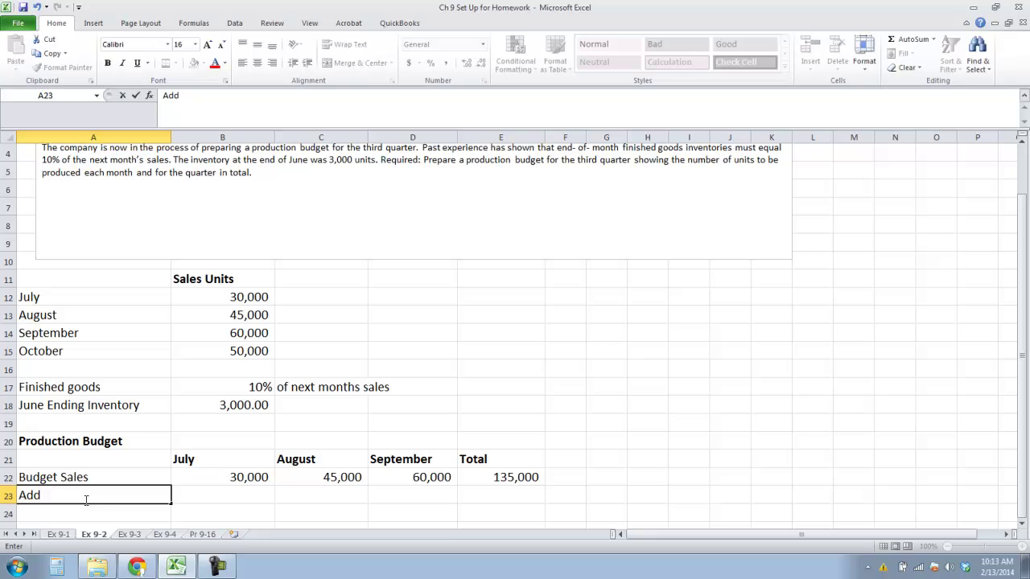
type(" desired en")
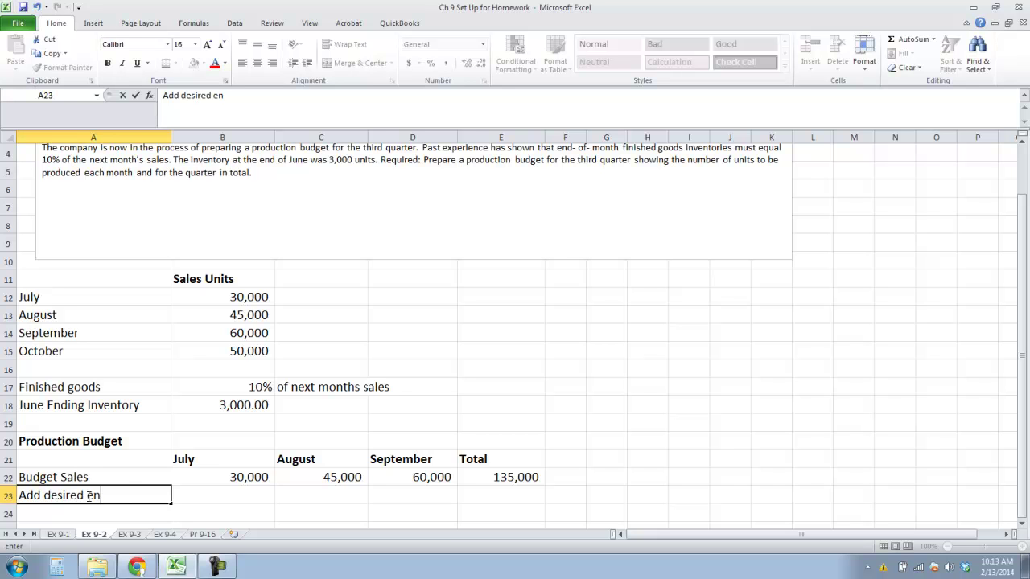
type("ding inventory")
key("Tab")
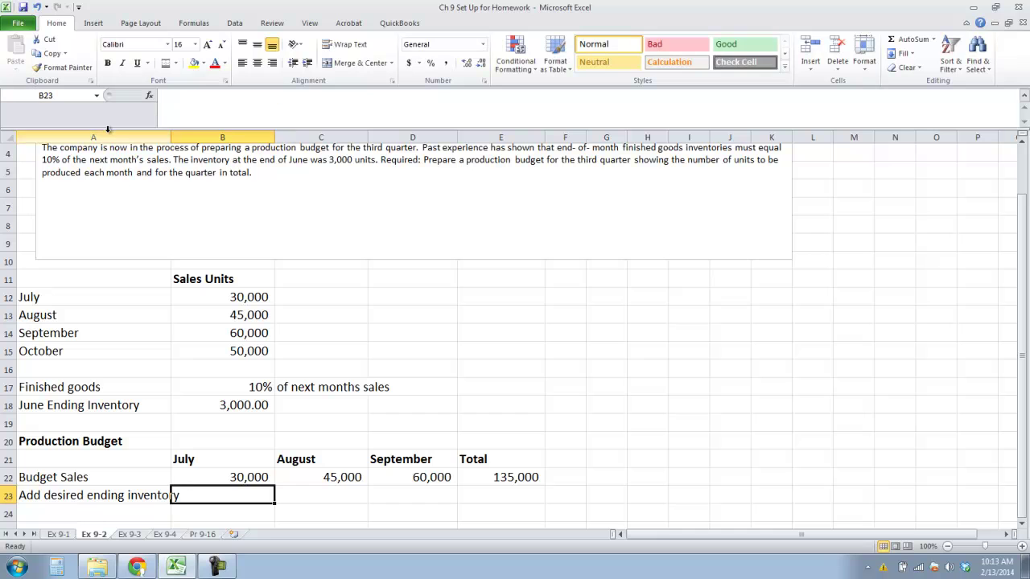
left_click_drag(171, 133, 231, 133)
- Calculate July's desired ending inventory in B23 as the finished goods percentage in B17 times August's sales in C22
left_click(291, 386)
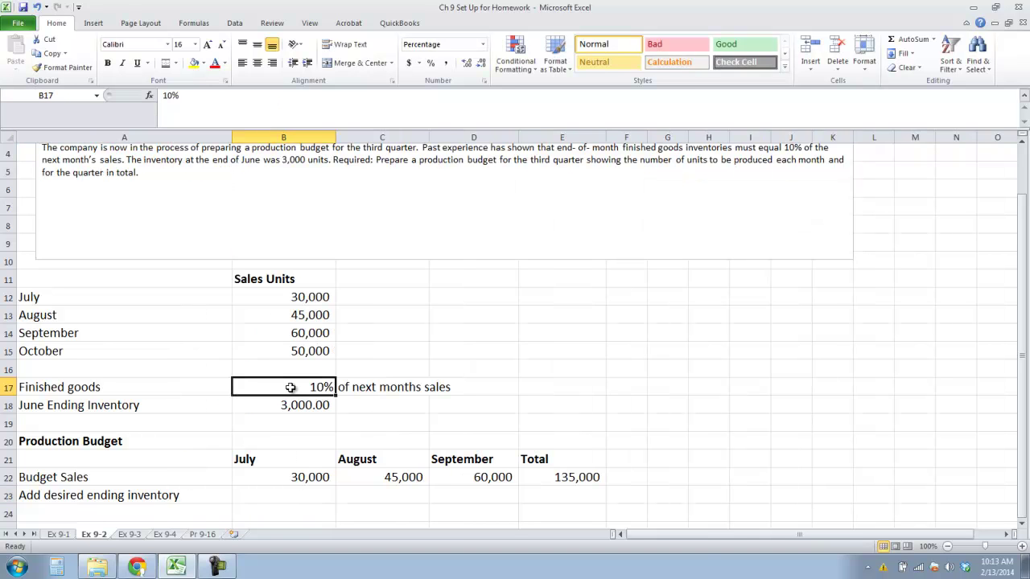
left_click(318, 495)
type("=")
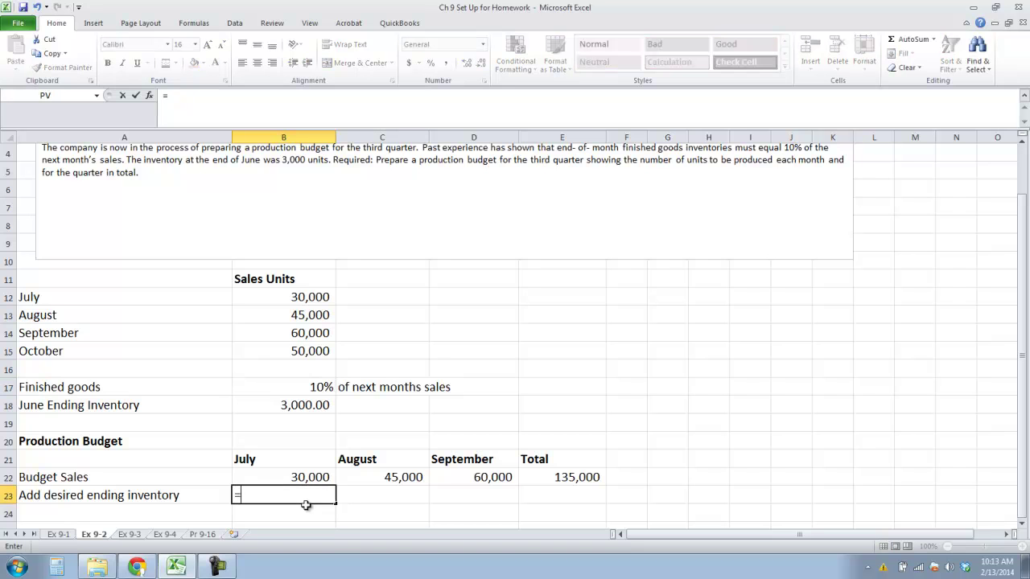
left_click(320, 386)
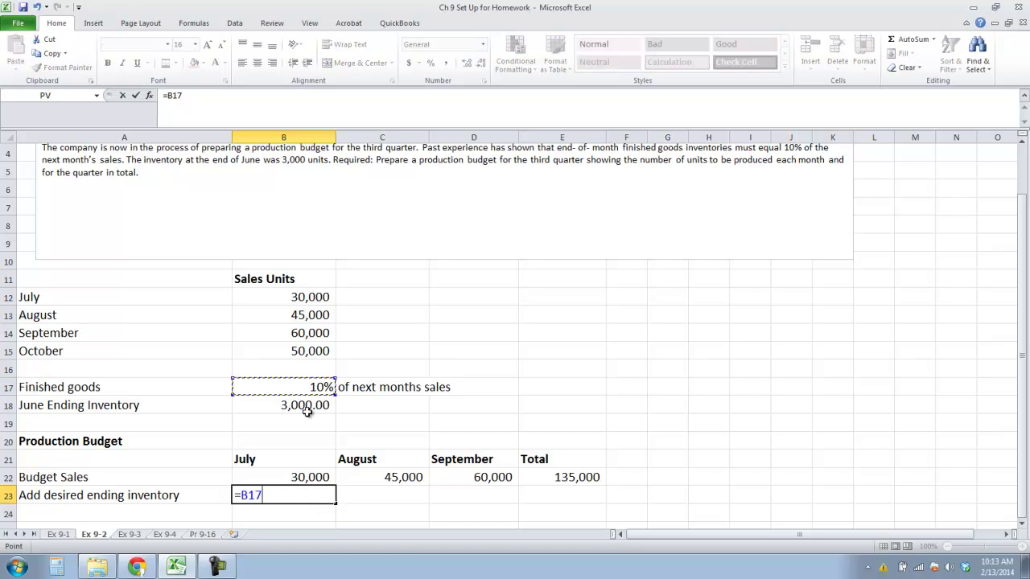
key("F4")
left_click(370, 477)
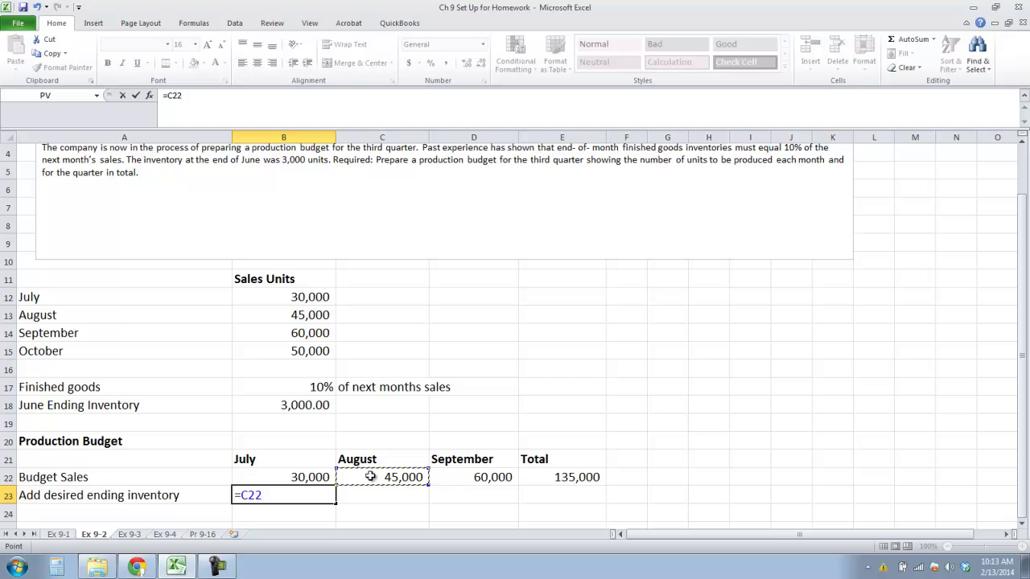
left_click(297, 393)
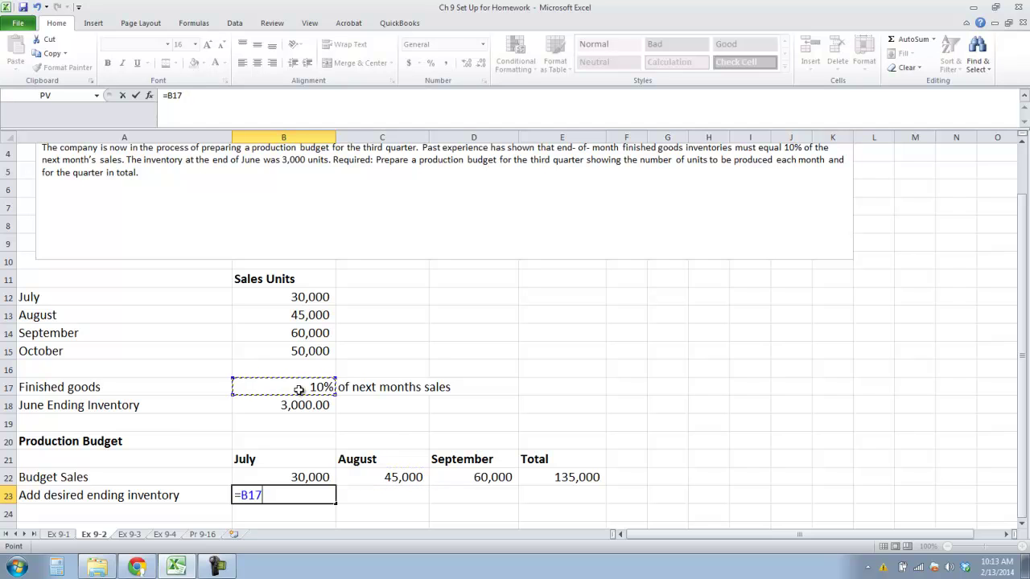
type("*")
left_click(405, 474)
key("Return")
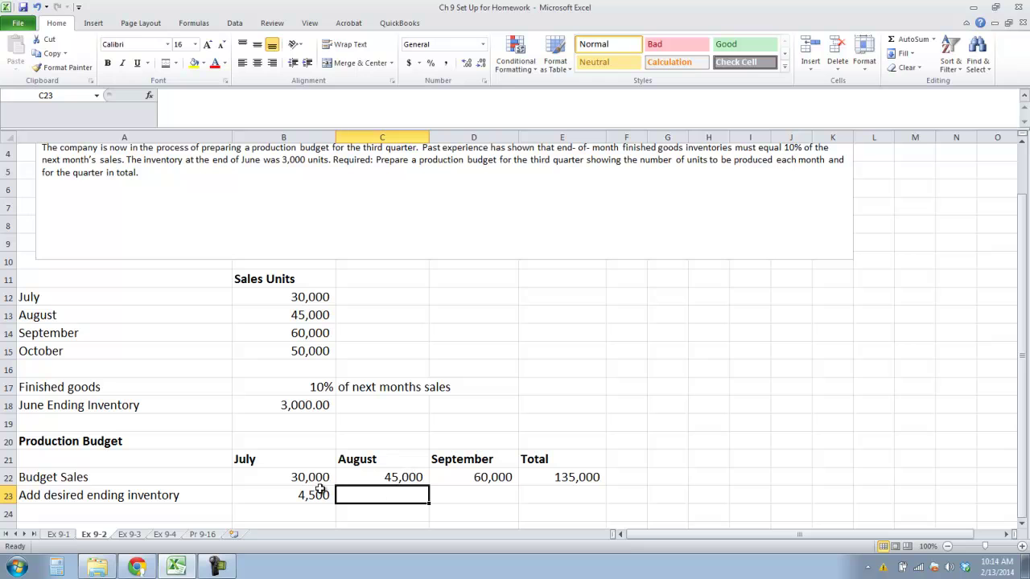
- Calculate August's desired ending inventory in C23 as the percentage in B17 times September's sales in D22
type("=")
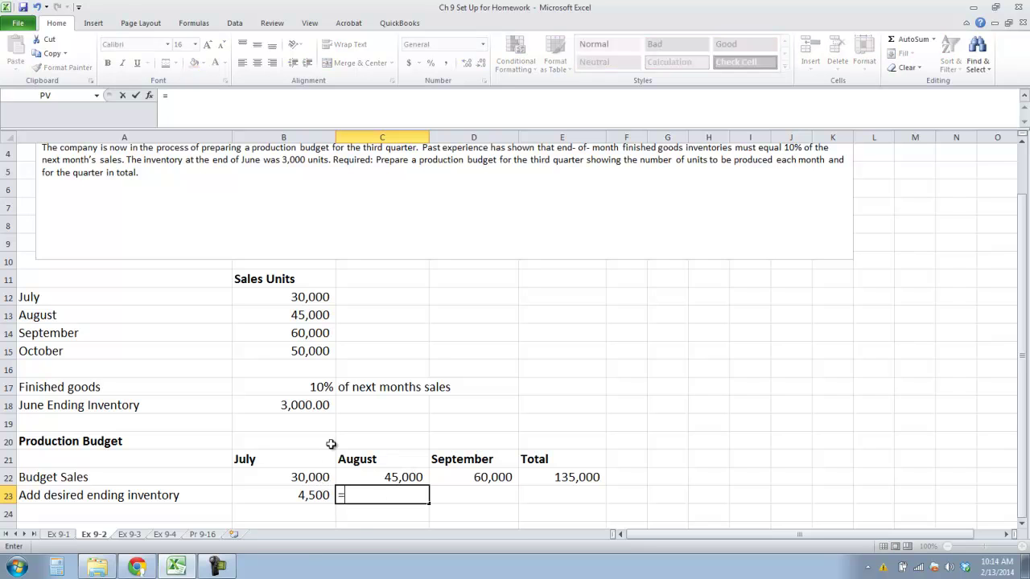
left_click(307, 387)
type("*")
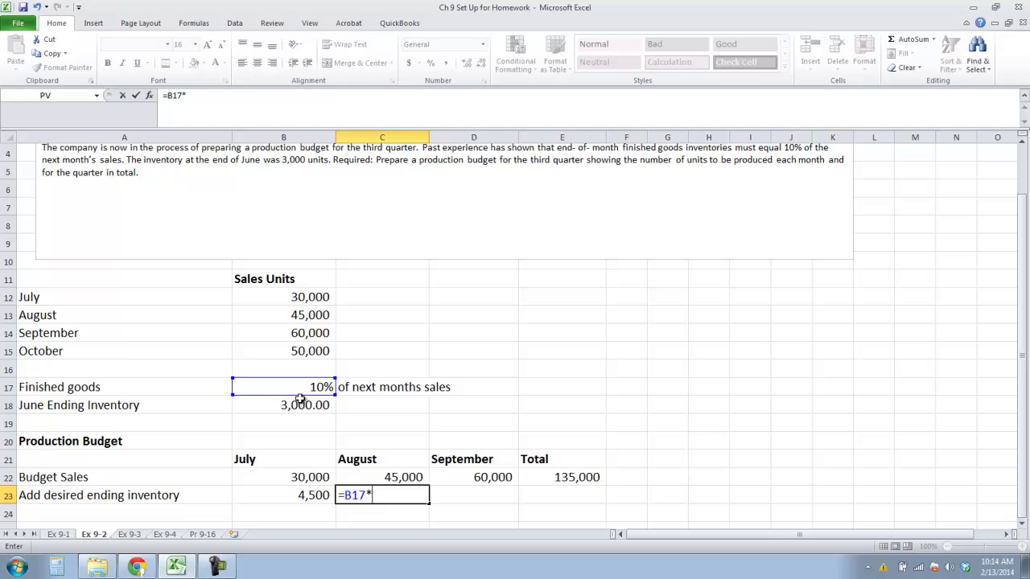
left_click(494, 480)
key("Return")
- Calculate September's desired ending inventory in D23 as the percentage in B17 times October's sales units in B15
type("=")
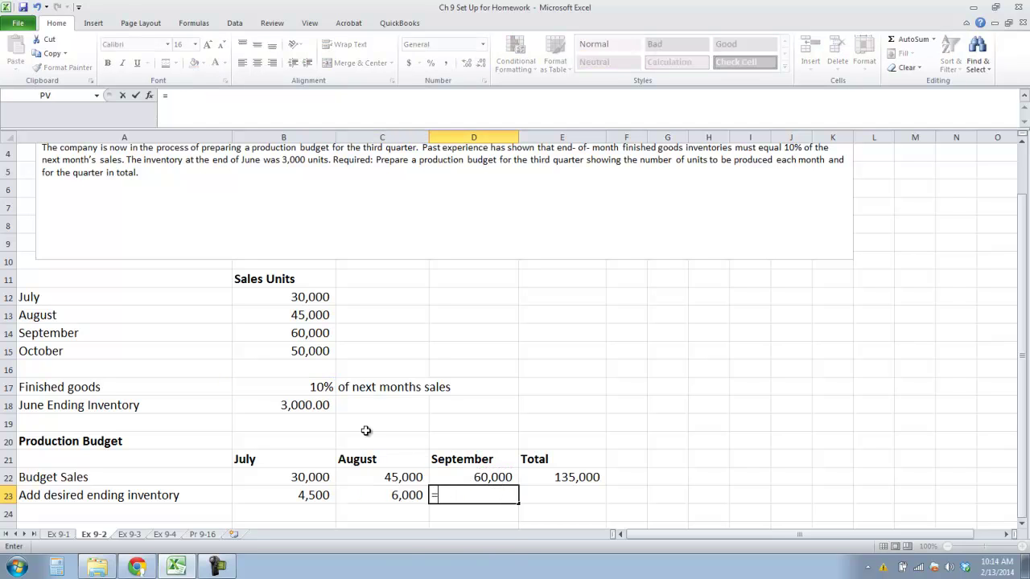
left_click(300, 387)
type("*")
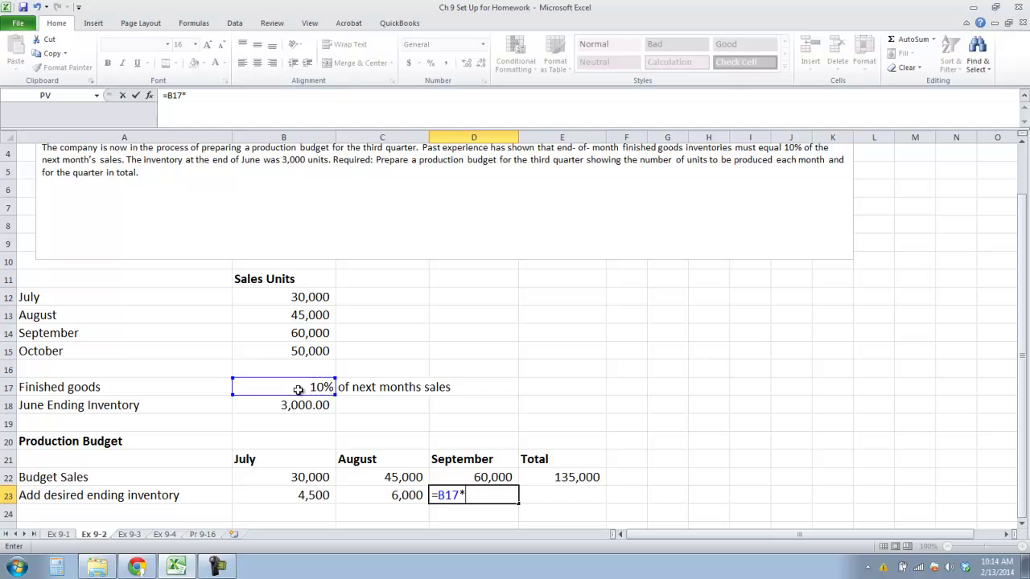
left_click(299, 347)
key("Return")
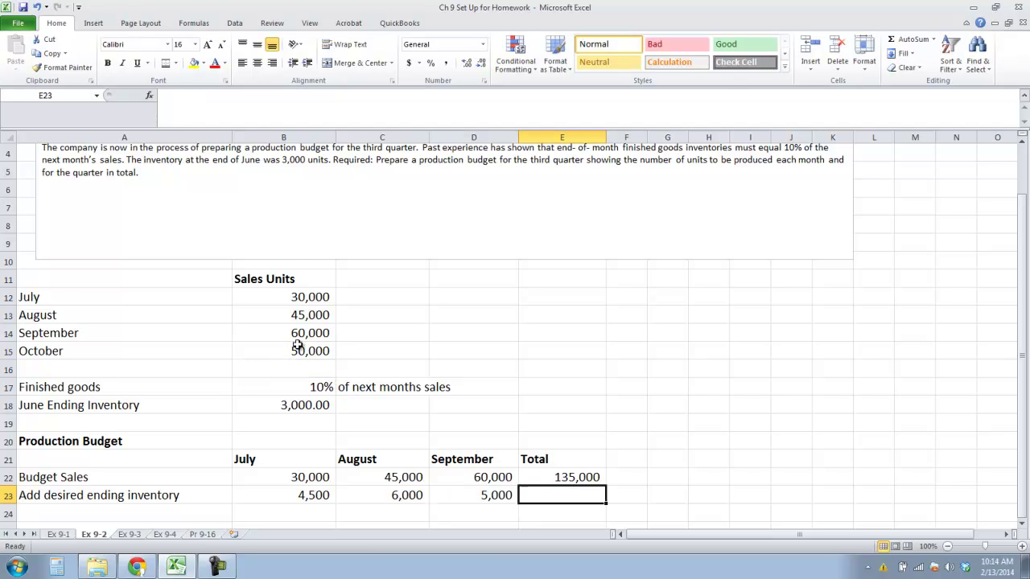
- Set the quarter's desired ending inventory in E23 equal to September's ending inventory in D23
scroll(327, 423, "down", 1)
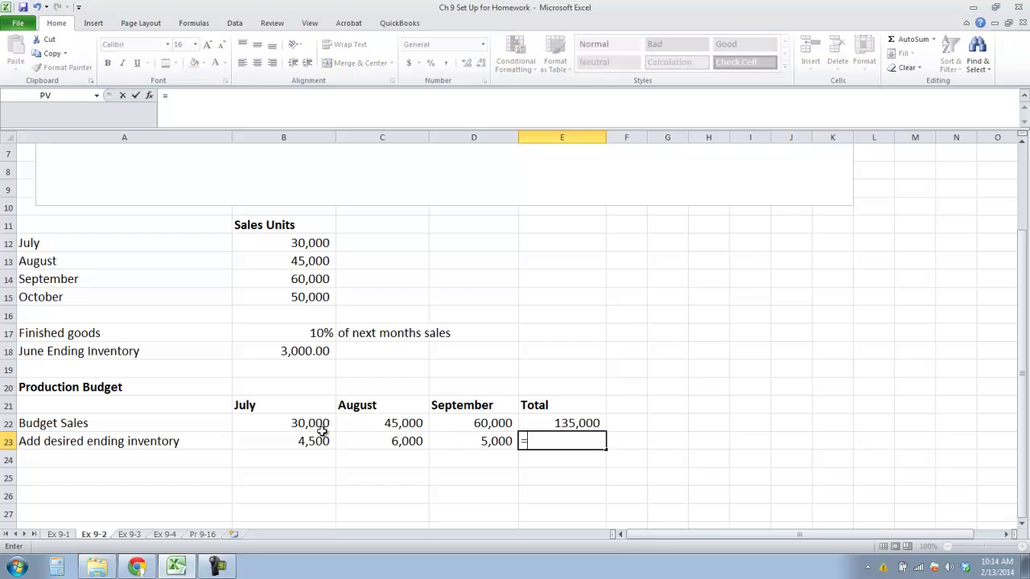
type("=SUM")
key("BackSpace")
key("BackSpace")
key("BackSpace")
key("BackSpace")
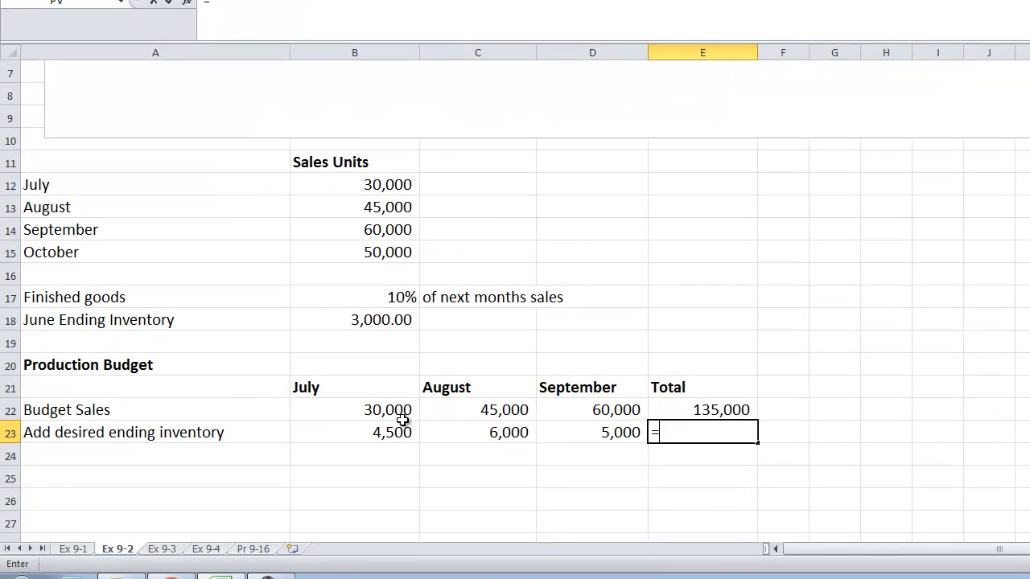
left_click(593, 430)
key("Return")
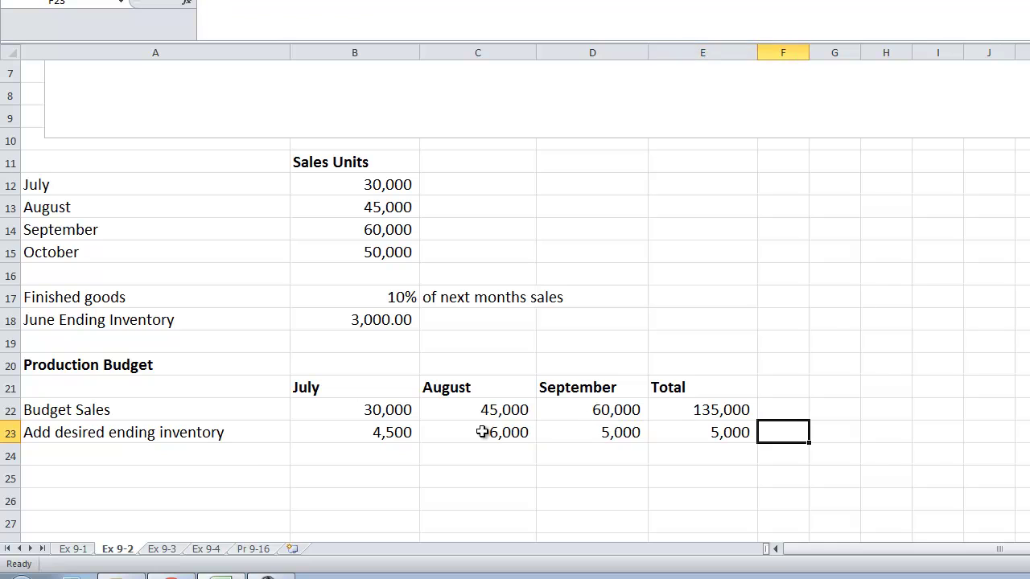
- Label row 24 in A24 as "Total Needs"
left_click(237, 451)
type("To")
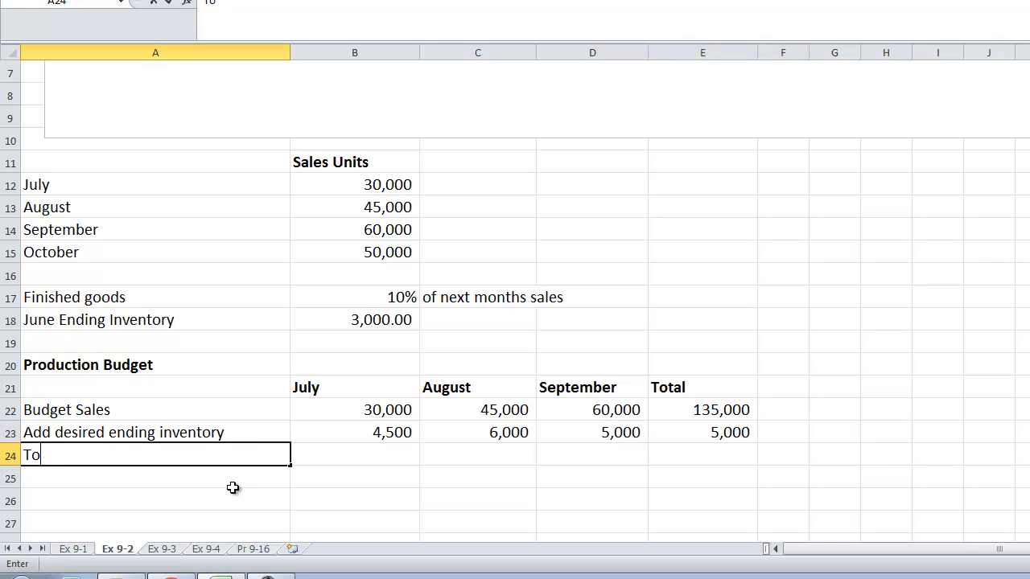
type("tal Need")
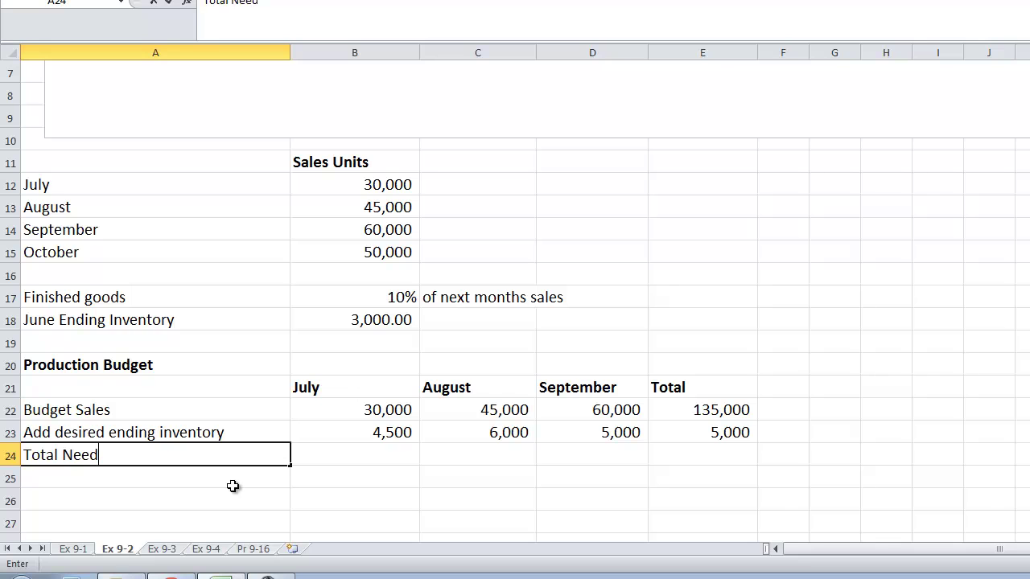
key("BackSpace")
key("BackSpace")
key("BackSpace")
key("BackSpace")
key("BackSpace")
type("Pr")
key("BackSpace")
key("BackSpace")
type("Needs")
key("Tab")
- Calculate July's total needs in B24 as the sum of B22:B23
type("=")
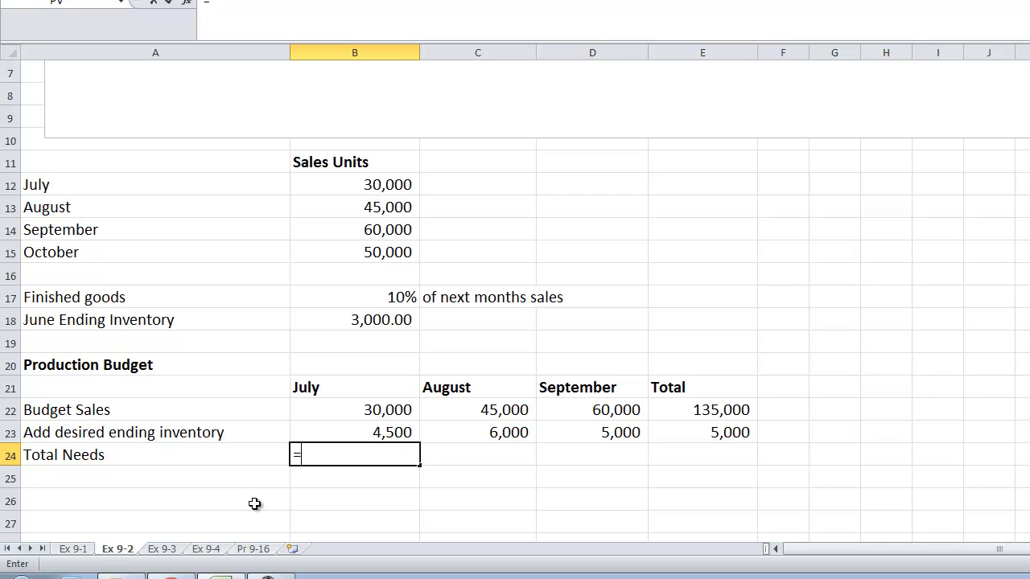
type("S")
type("(")
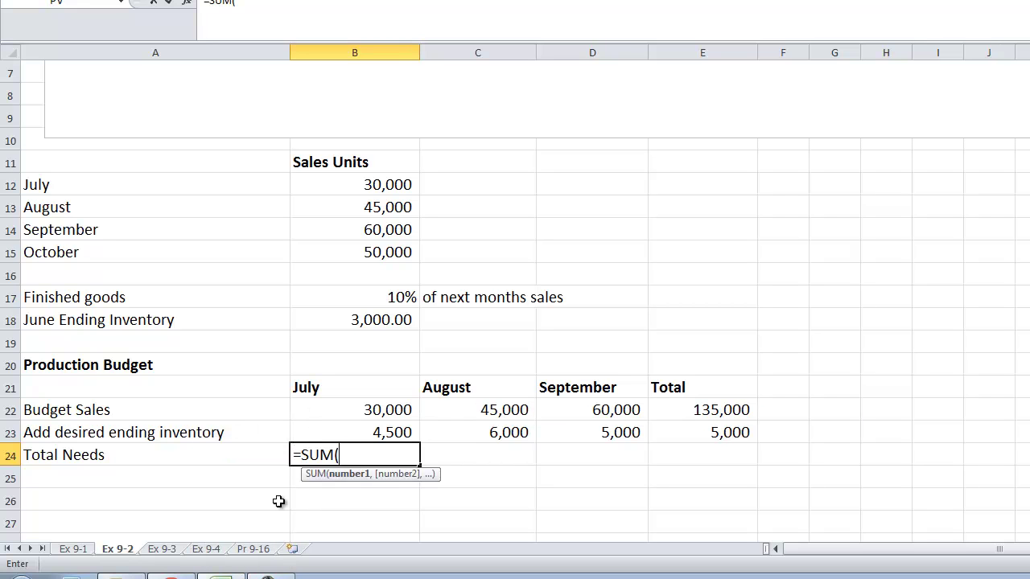
left_click_drag(381, 411, 379, 431)
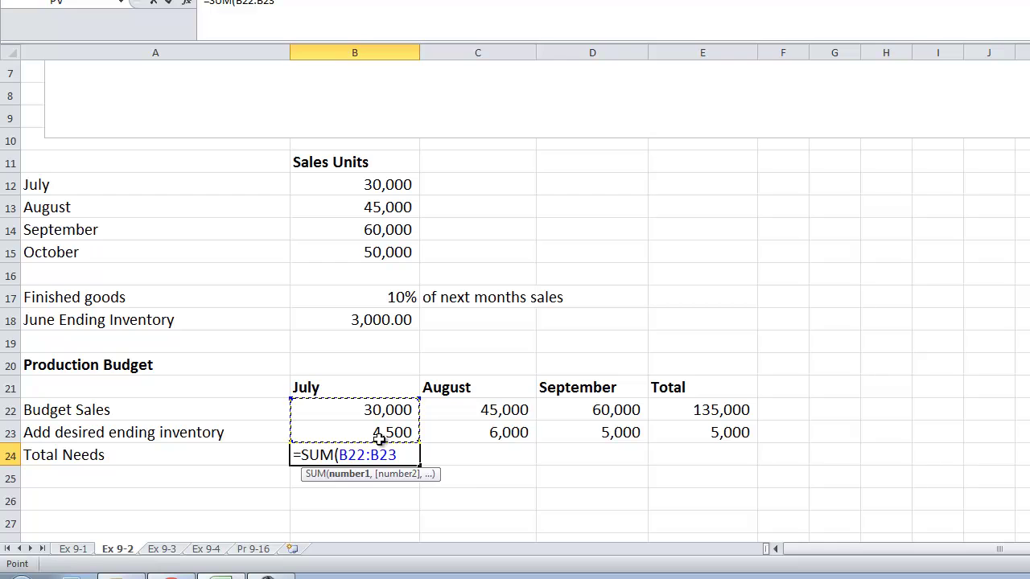
key("Tab")
- Add a top border to July's total needs in B24 and fill the cell across through the Total column E24
left_click(363, 456)
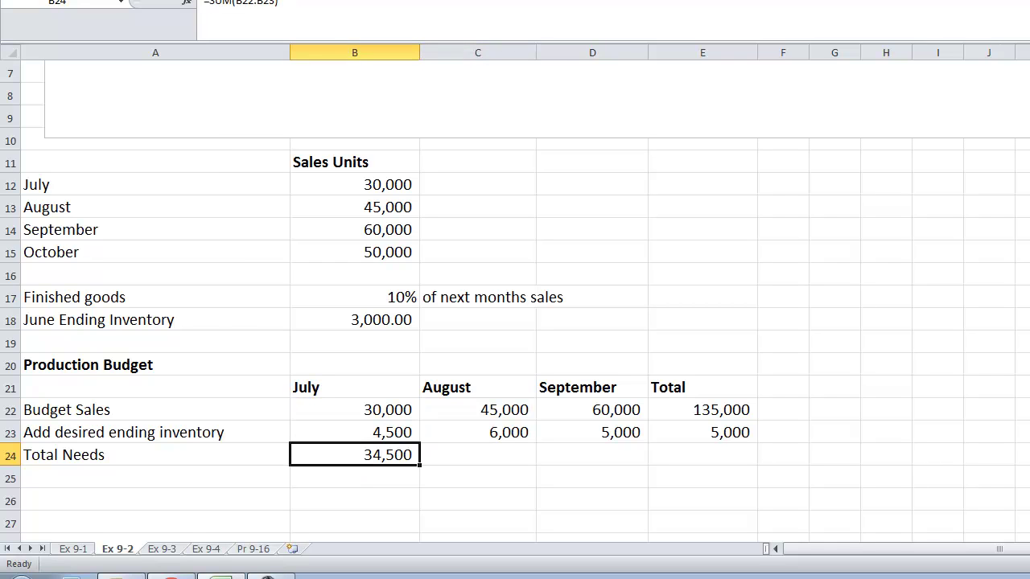
left_click(232, 2)
left_click(234, 12)
key("Tab")
left_click(404, 455)
left_click_drag(417, 465, 628, 468)
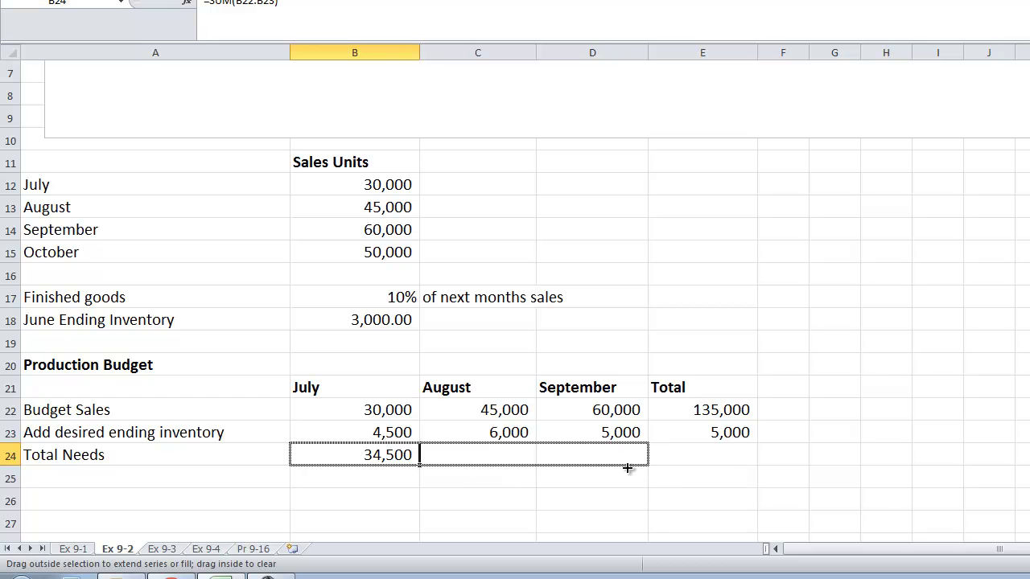
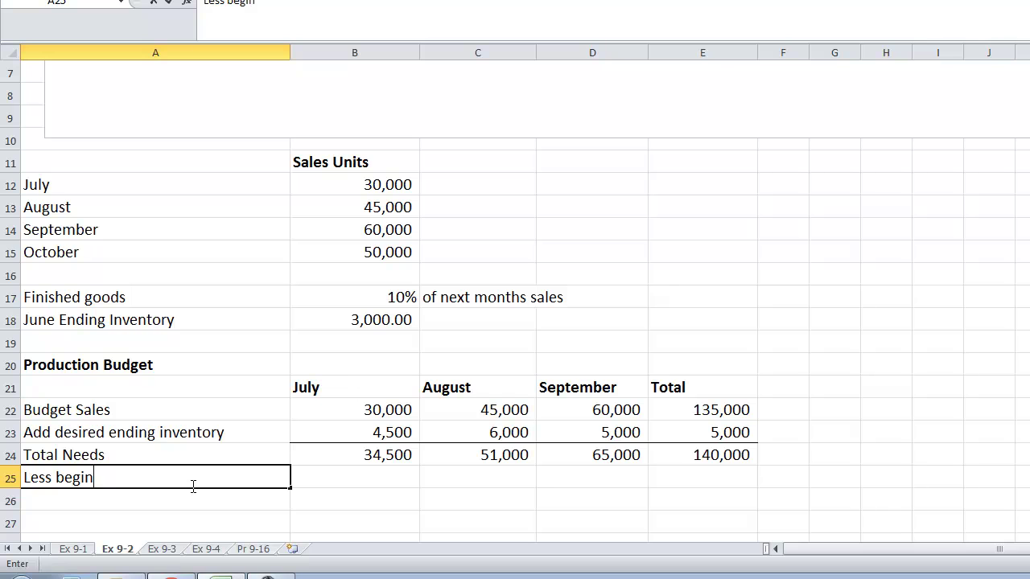
- Label A25 "Less beginning inventory" and set July's beginning inventory in B25 equal to June's ending inventory in B18
key("Tab")
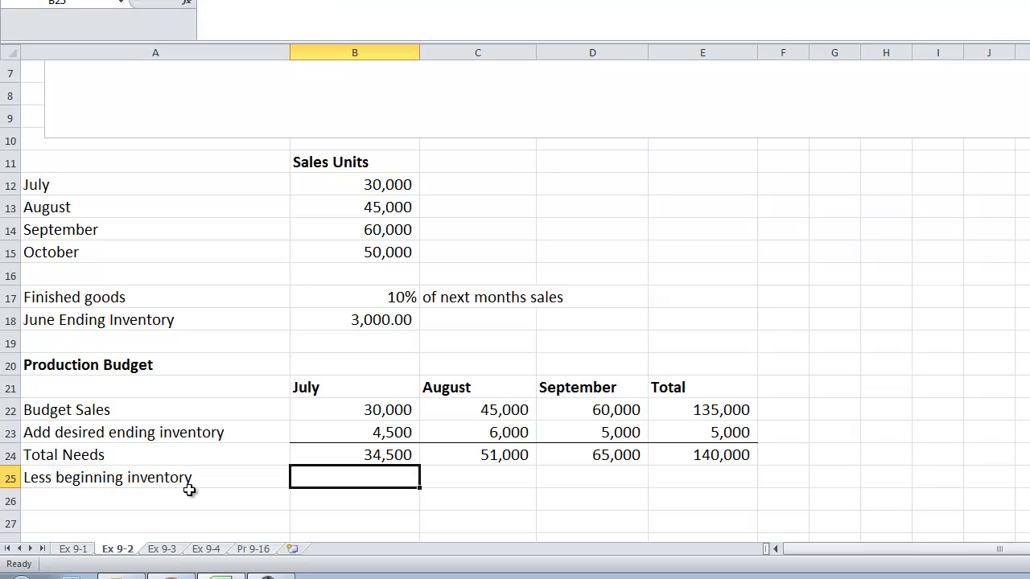
type("=")
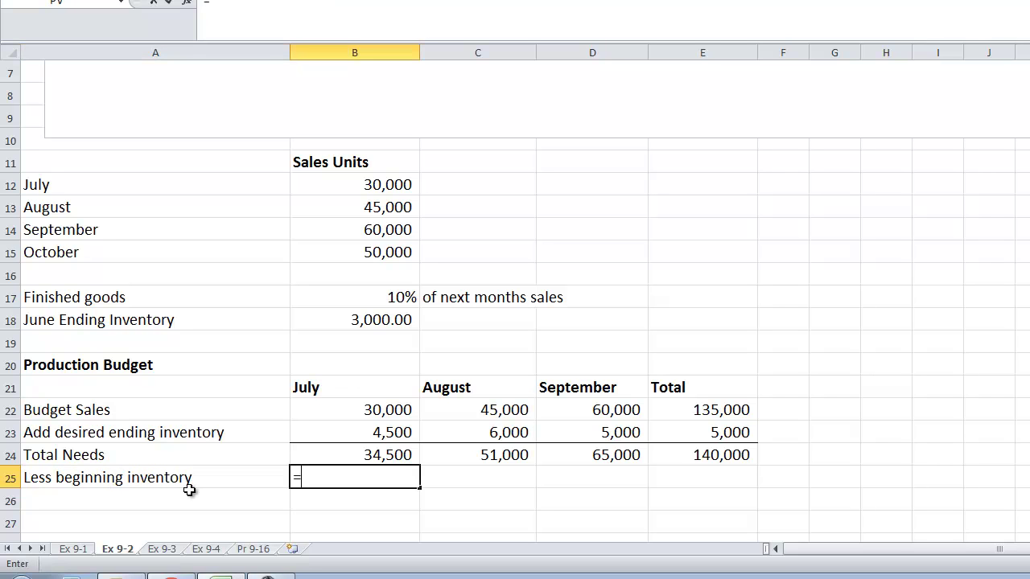
left_click(343, 312)
key("Tab")
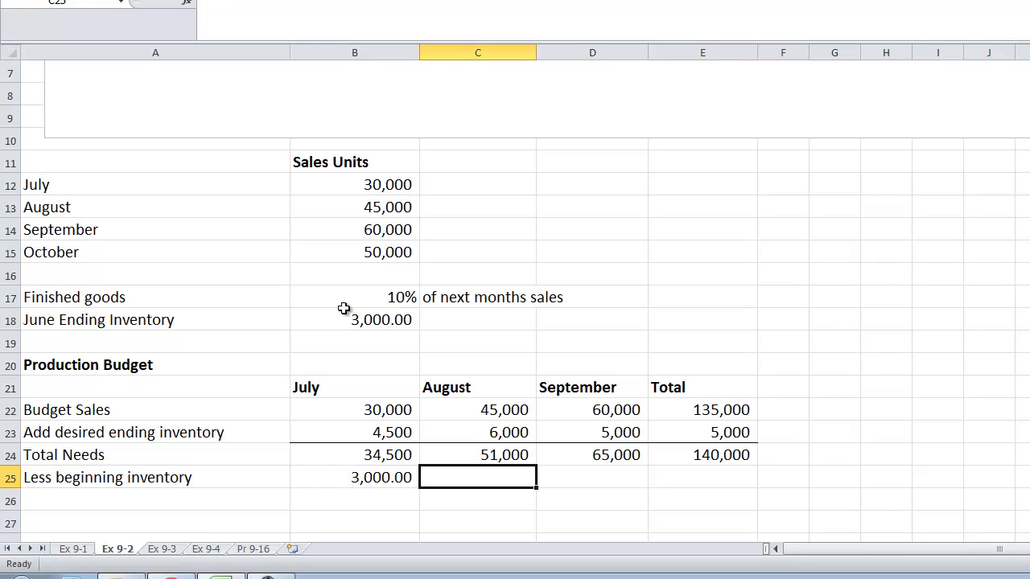
- Remove the decimal places from July's beginning inventory in B25 and June's ending inventory in B18
left_click(376, 478)
key("alt+h")
key("9")
key("alt+h")
key("9")
left_click(394, 320)
key("alt+h")
key("9")
key("alt+h")
key("9")
- Link beginning inventory to the prior month's desired ending inventory: August in C25 to B23 and September in D25 to C23
left_click(466, 475)
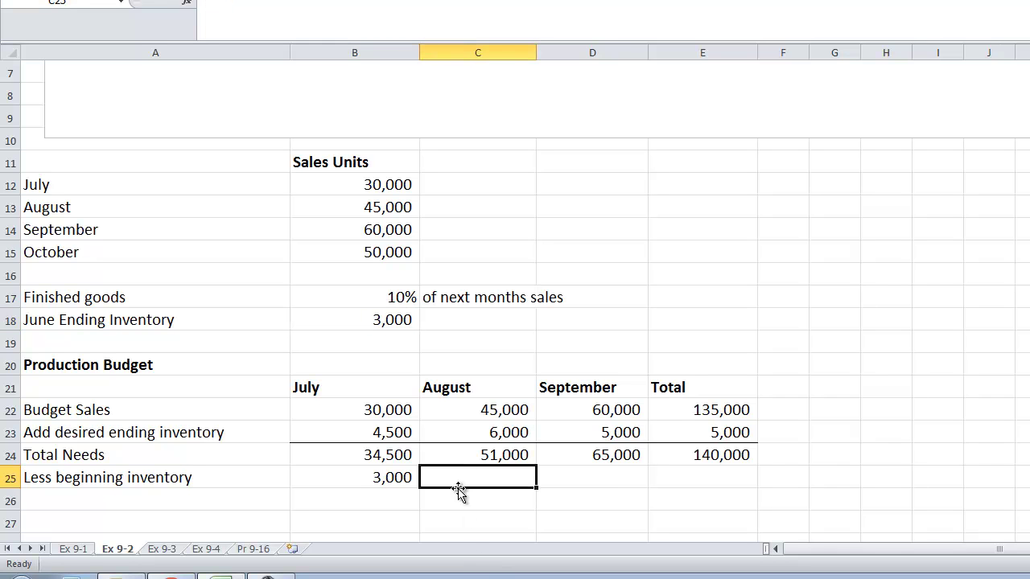
type("=")
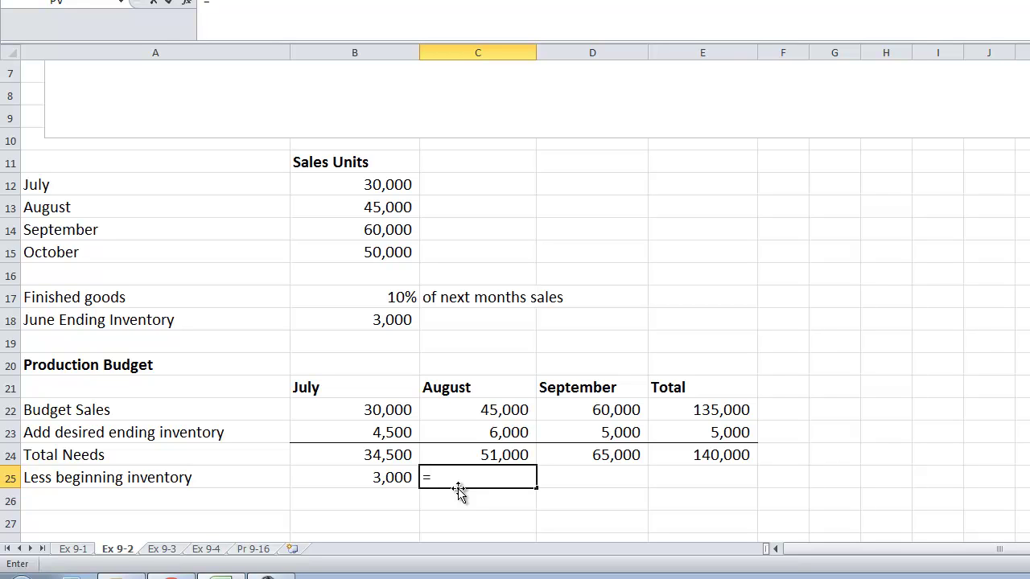
left_click(379, 432)
key("Tab")
type("=")
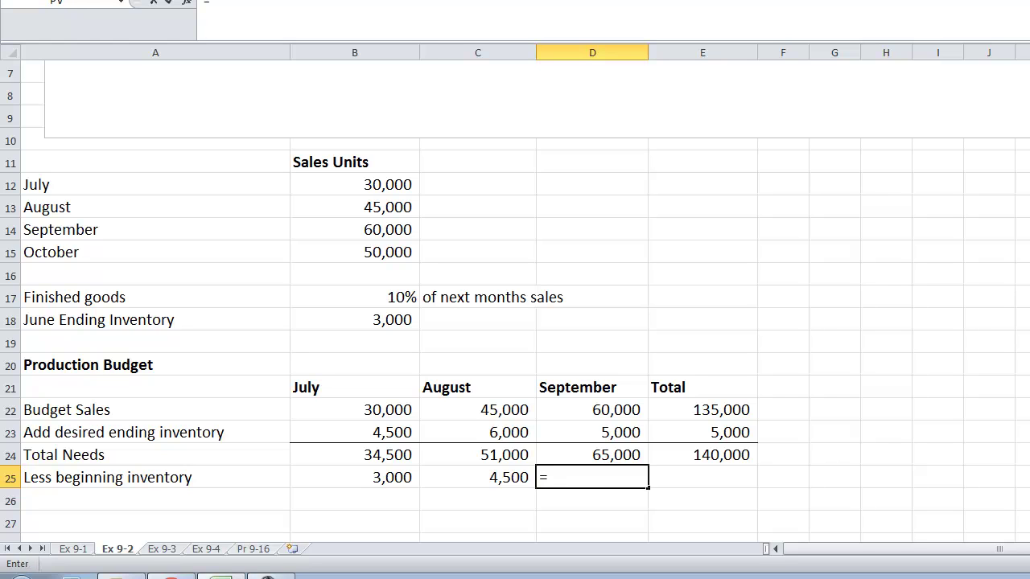
left_click(489, 431)
key("Tab")
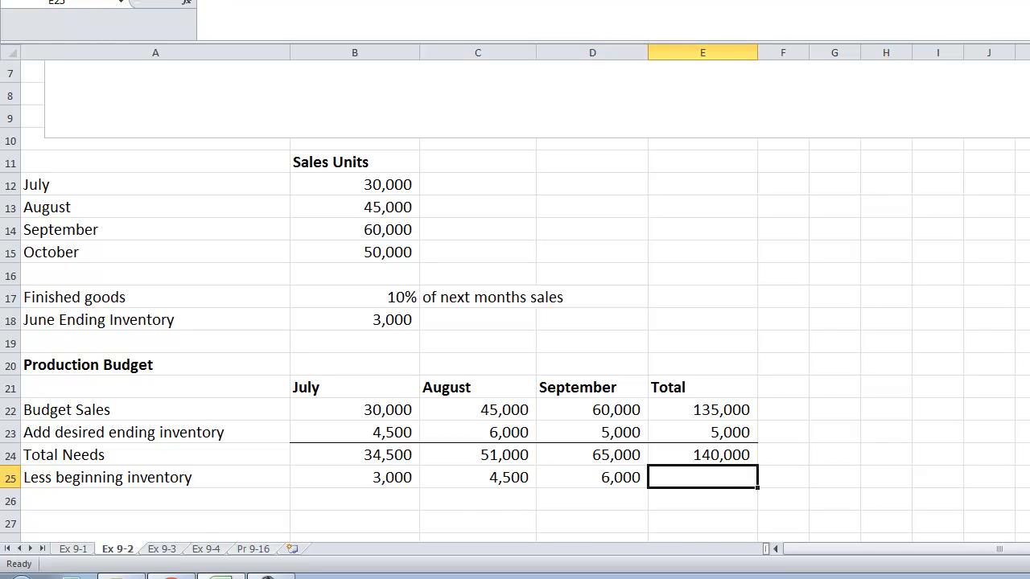
- Set the quarter's beginning inventory in E25 equal to July's beginning inventory in B25
type("=")
left_click(363, 475)
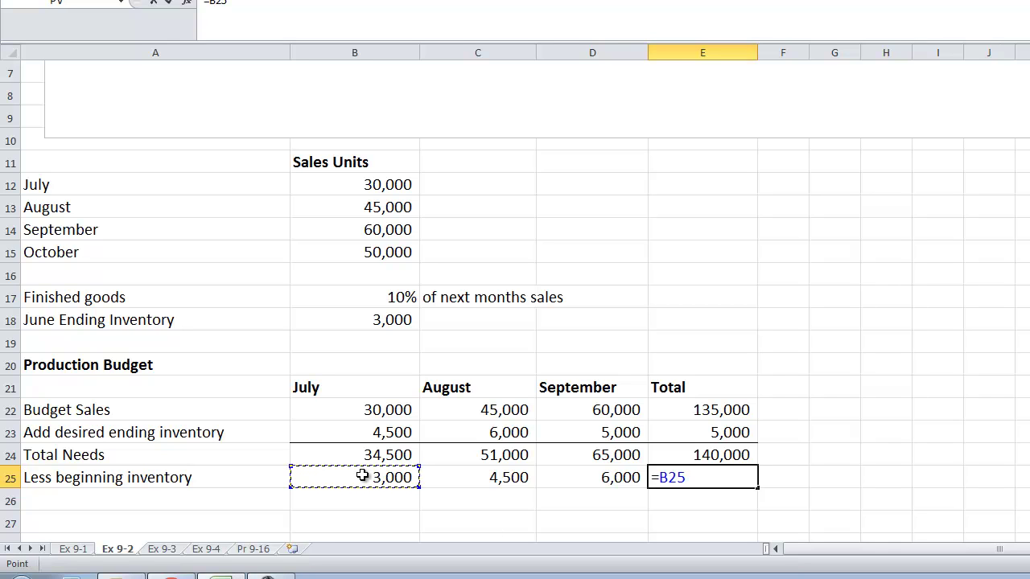
key("Tab")
- Label A26 "Required Production" and give B26 a top and double bottom border
left_click(242, 511)
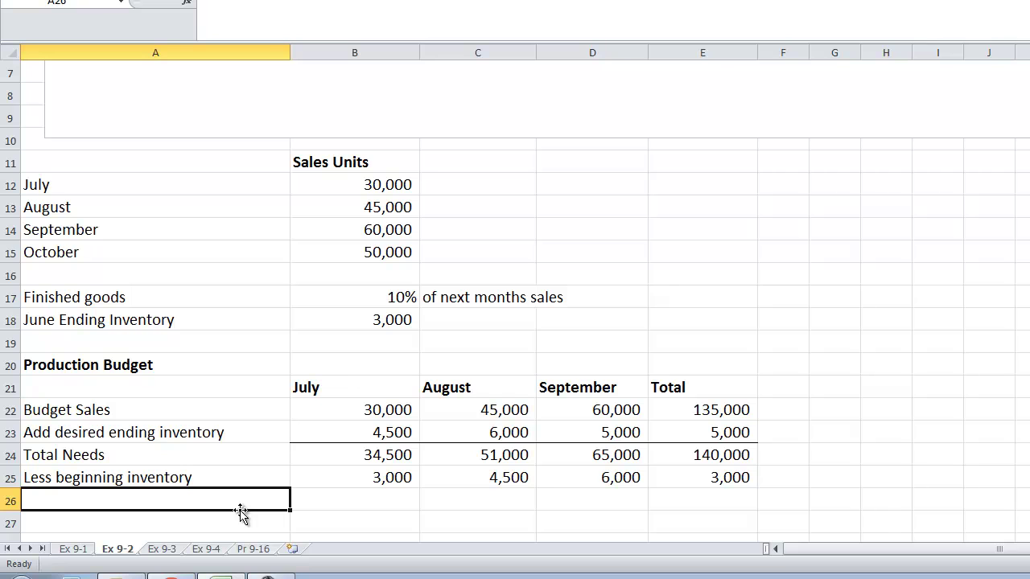
type("Re")
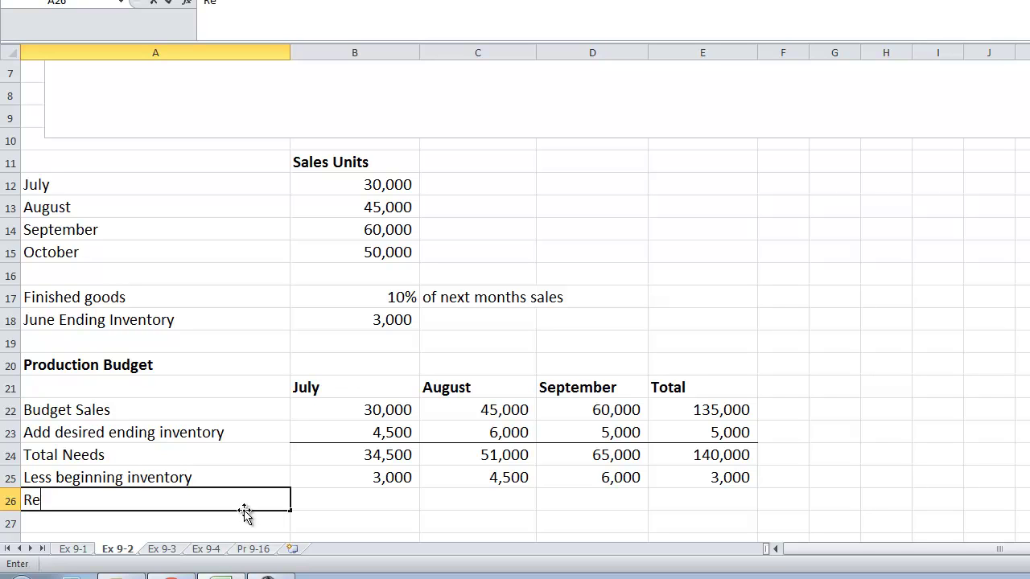
type("quired Production")
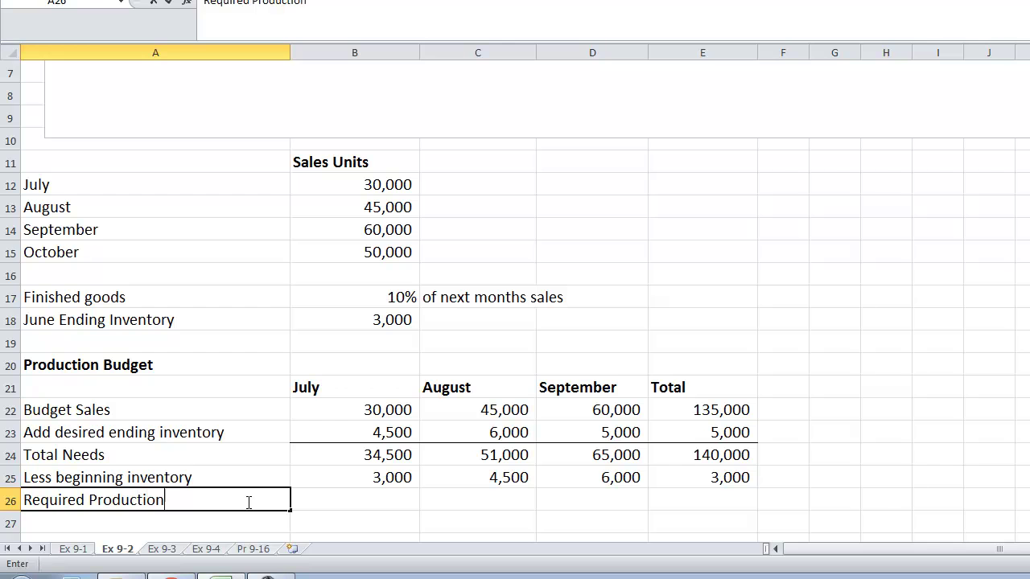
key("Tab")
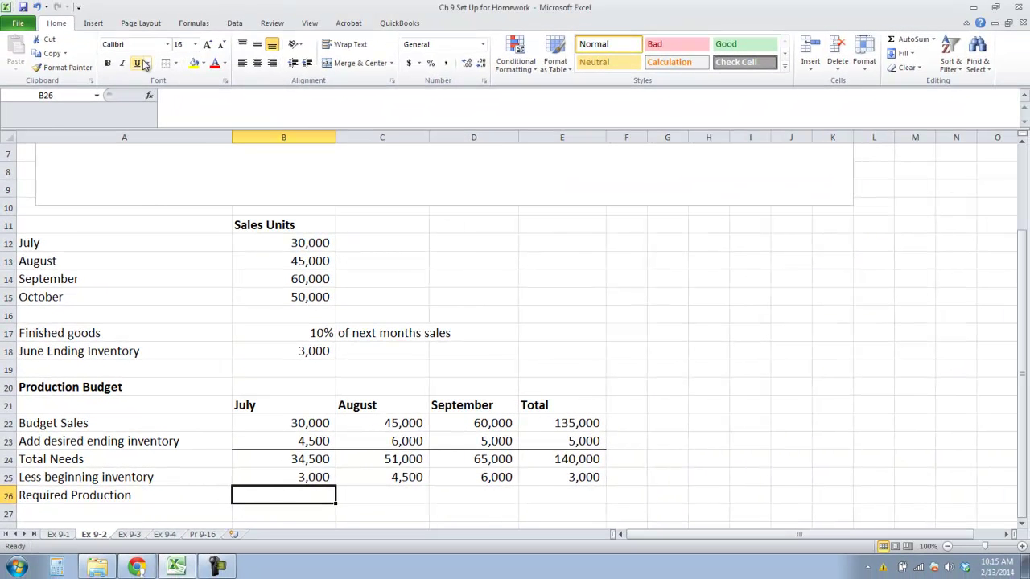
left_click(175, 63)
left_click(183, 260)
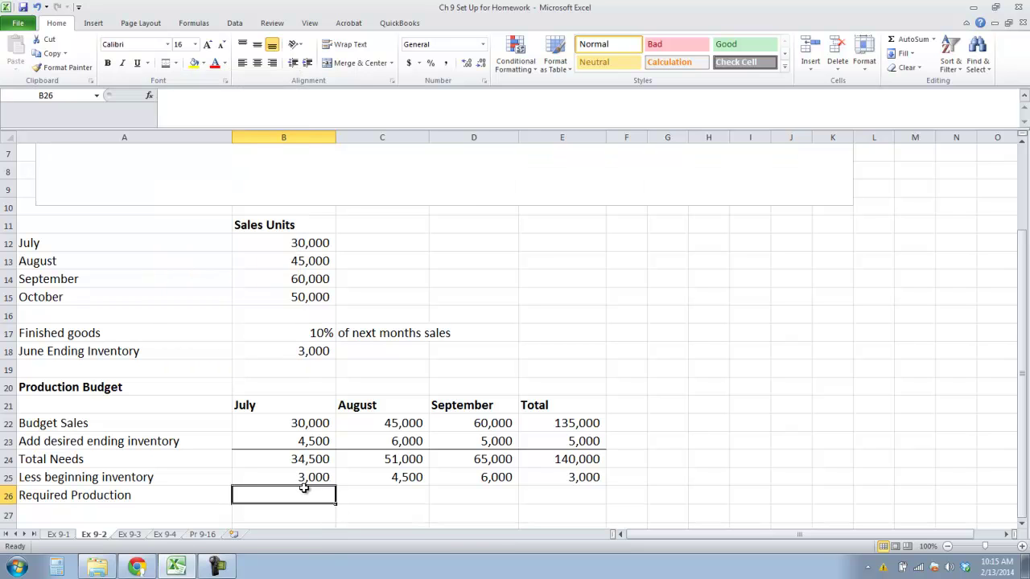
- Calculate July's required production in B26 as total needs B24 minus beginning inventory B25, and fill it across through E26
type("=")
left_click(286, 460)
type("-")
left_click(281, 480)
key("Tab")
left_click(290, 494)
left_click_drag(338, 503, 578, 523)
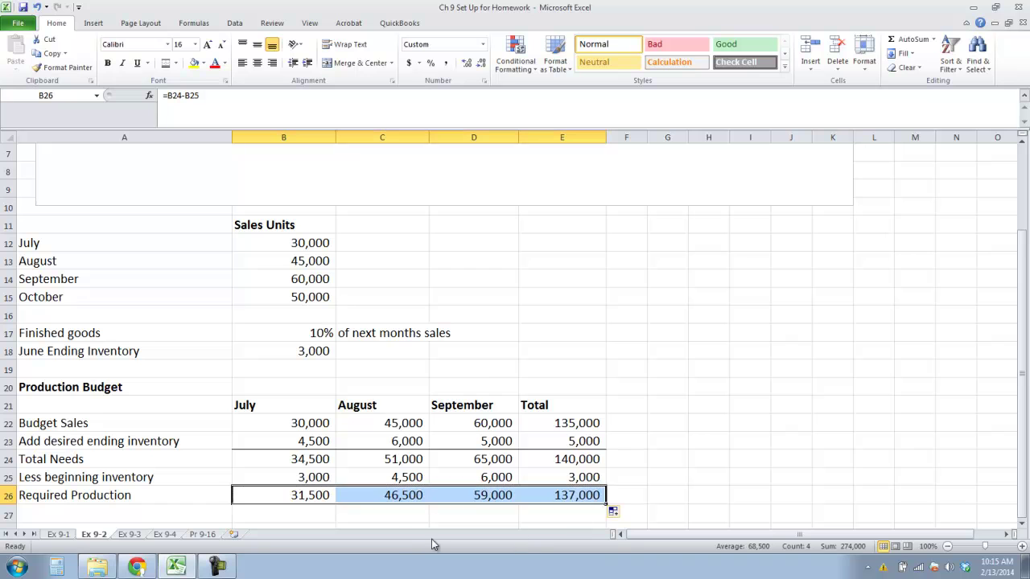
- Review the required production figures in row 26 for July, August, September and the quarter total
scroll(347, 420, "down", 1)
left_click(306, 441)
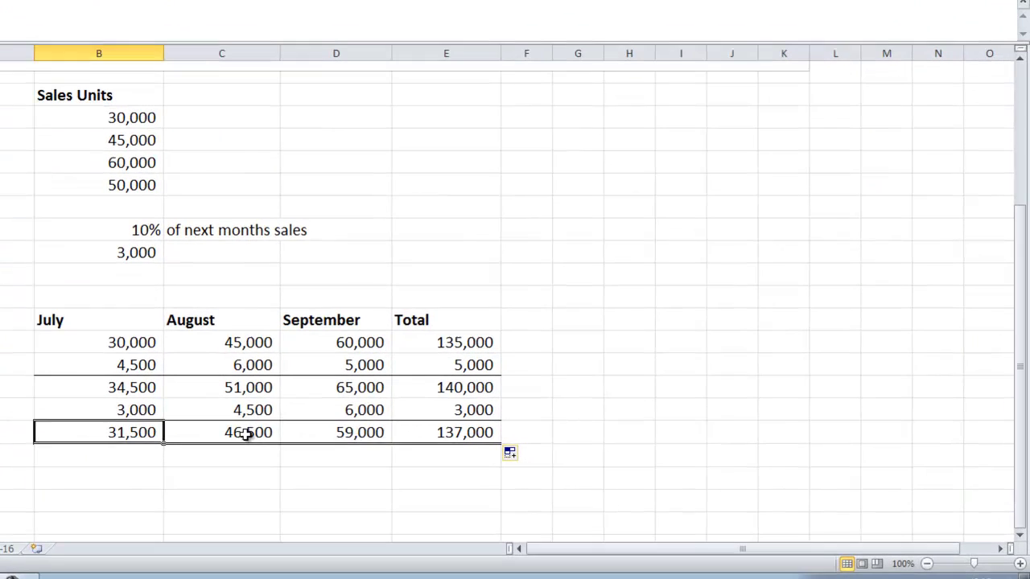
left_click(403, 442)
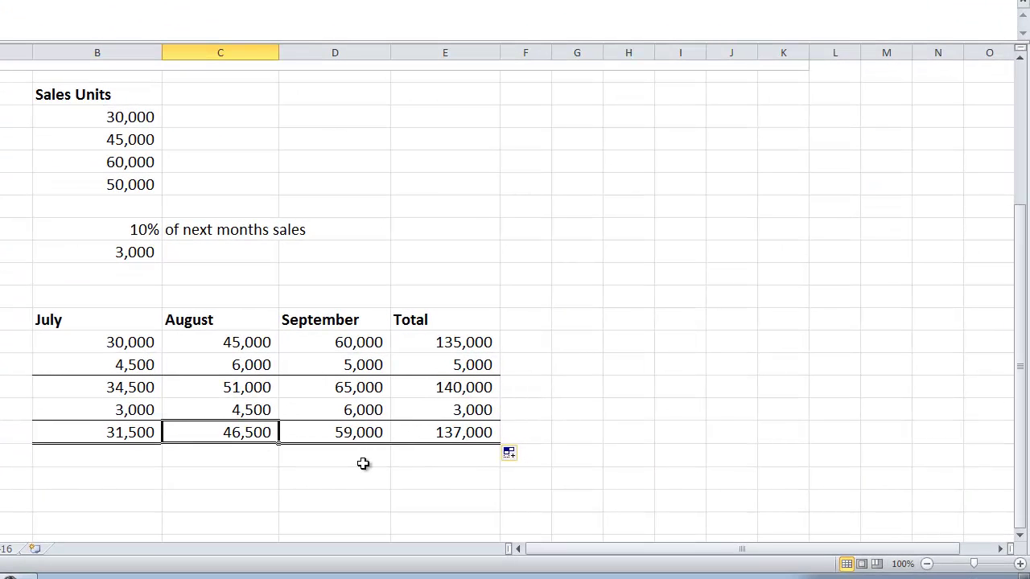
left_click(359, 434)
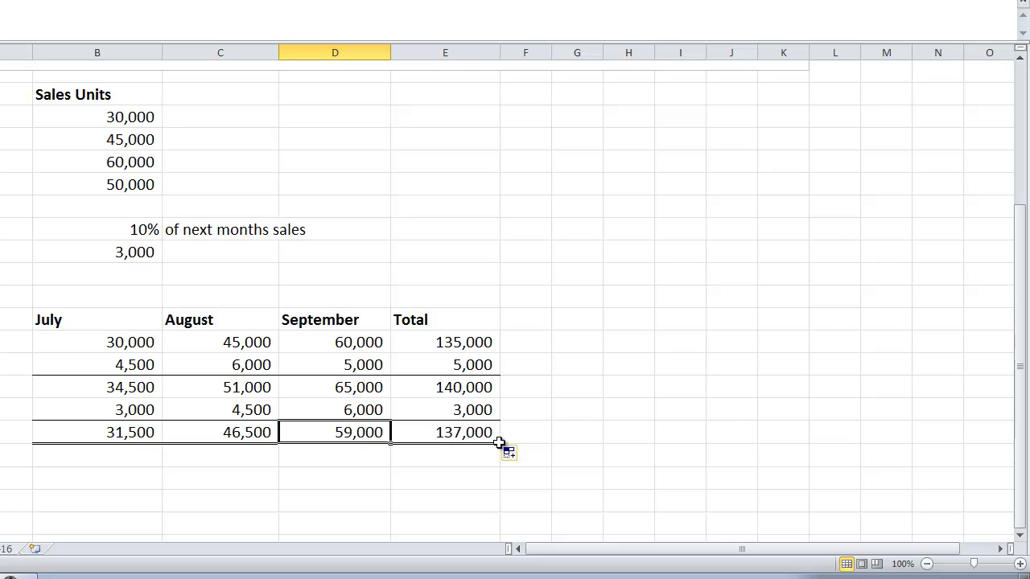
left_click(475, 432)
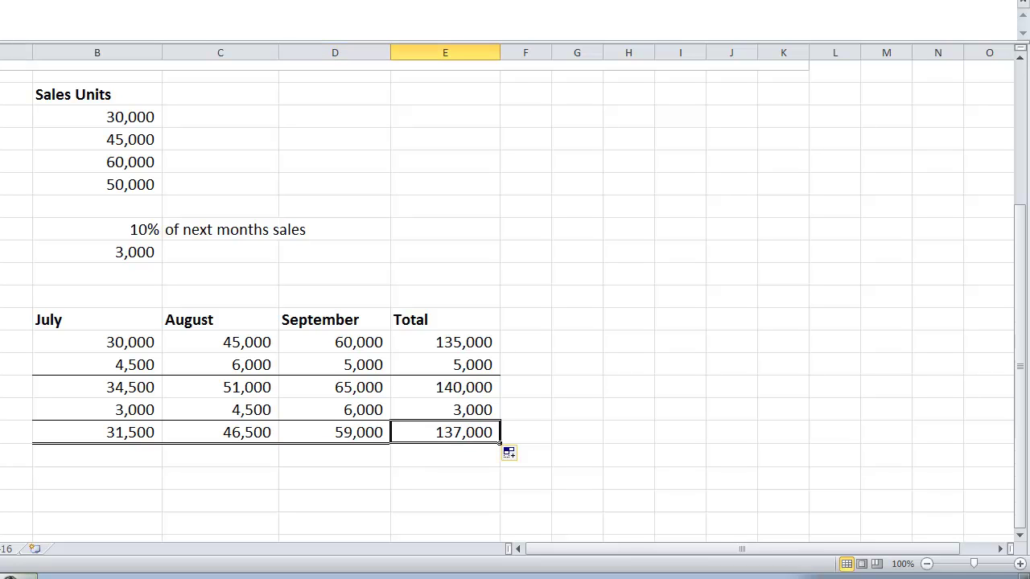